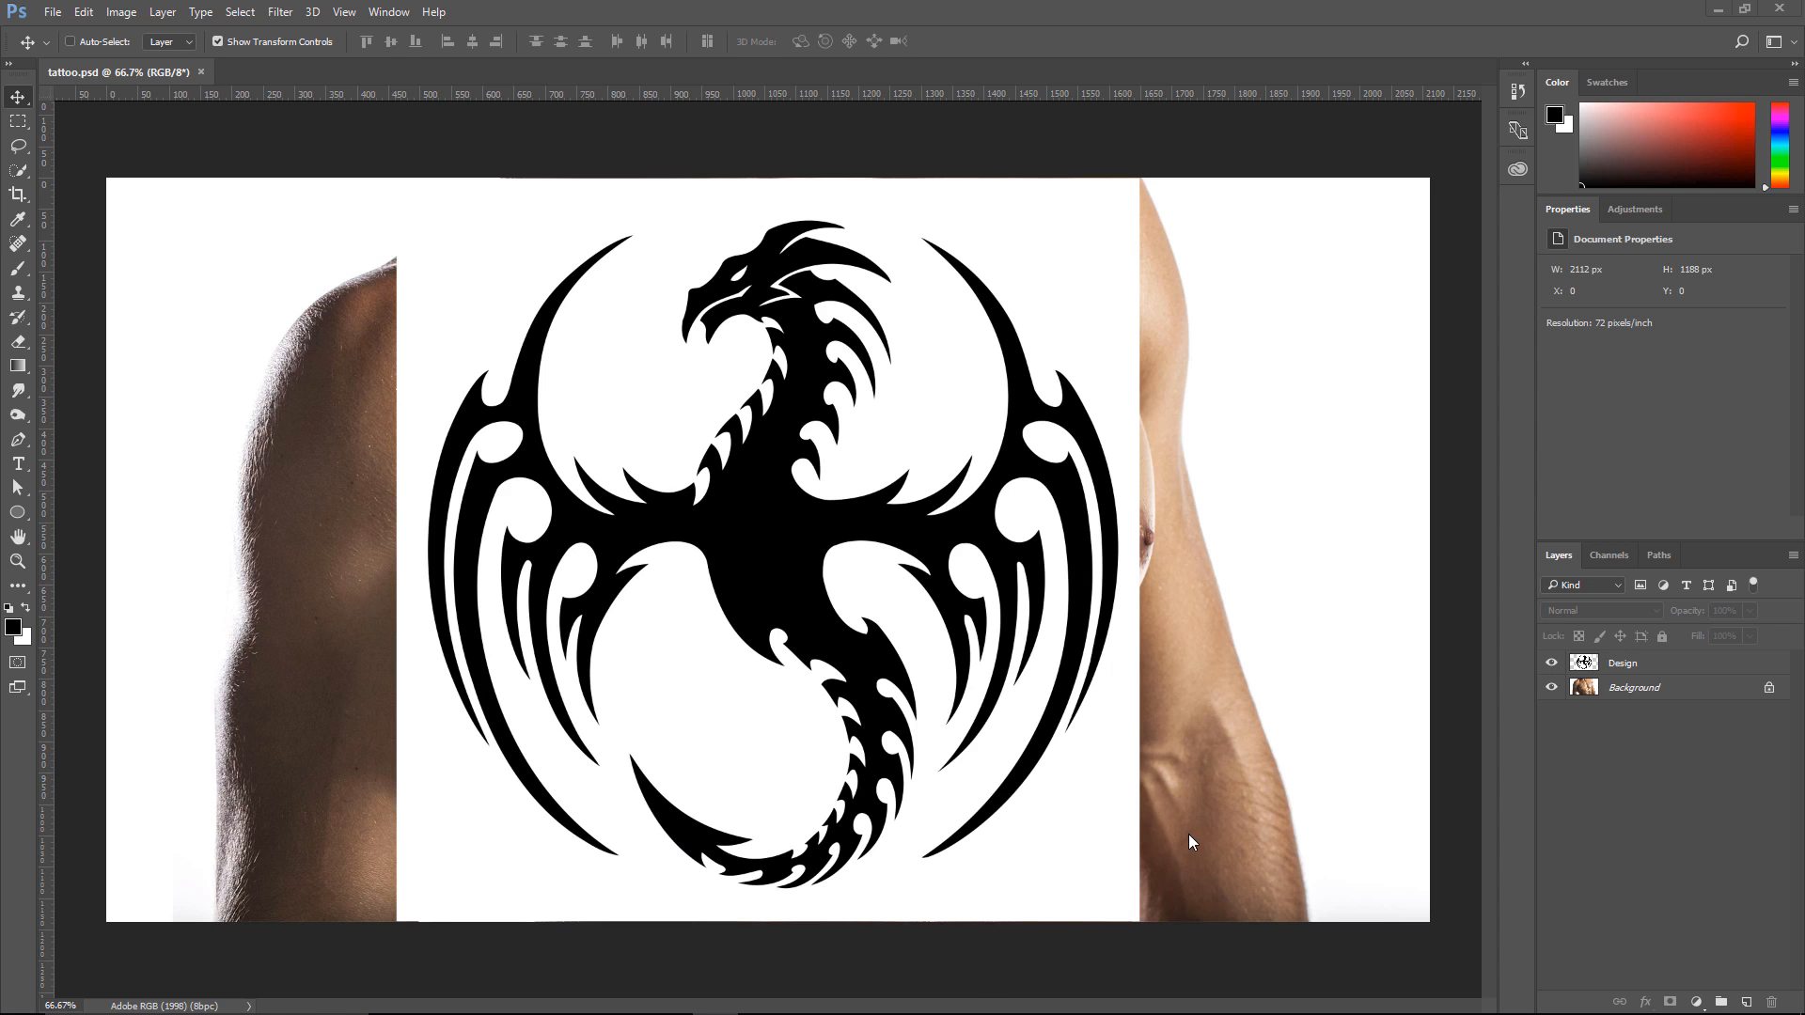
Convert the Design layer to a smart object and open its contents for editing
left_click(1551, 663)
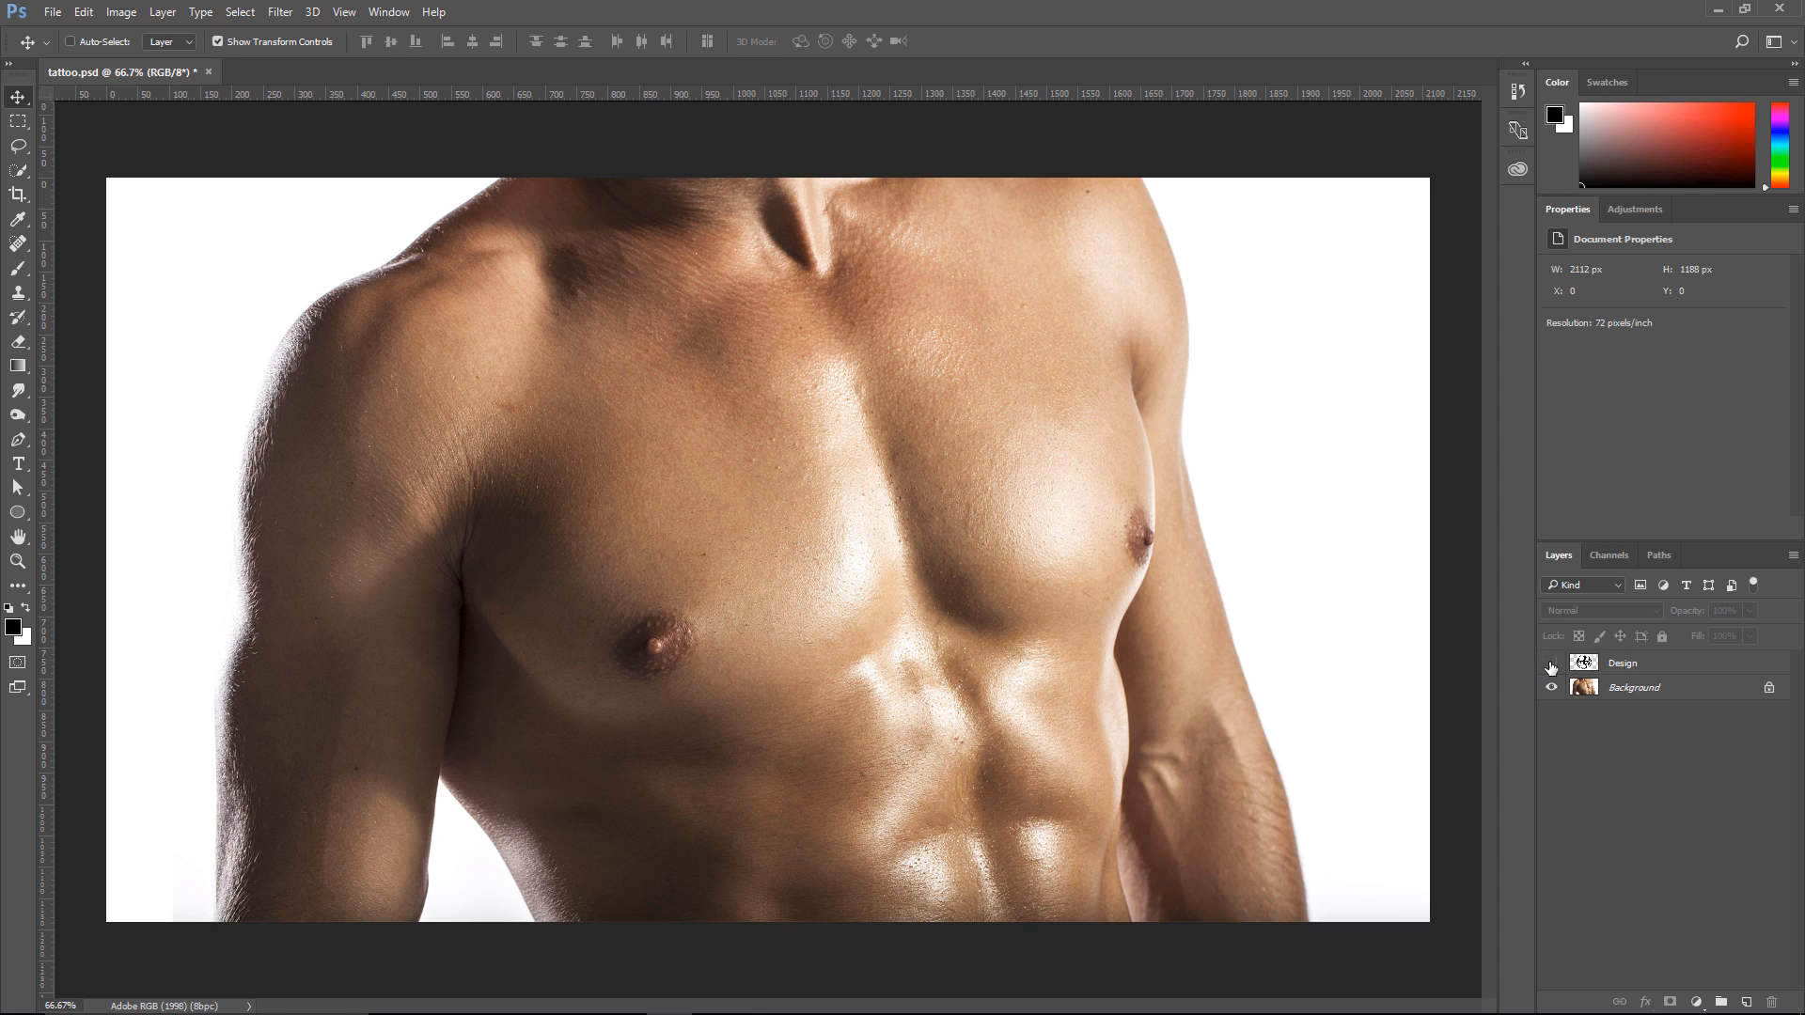
left_click(1551, 664)
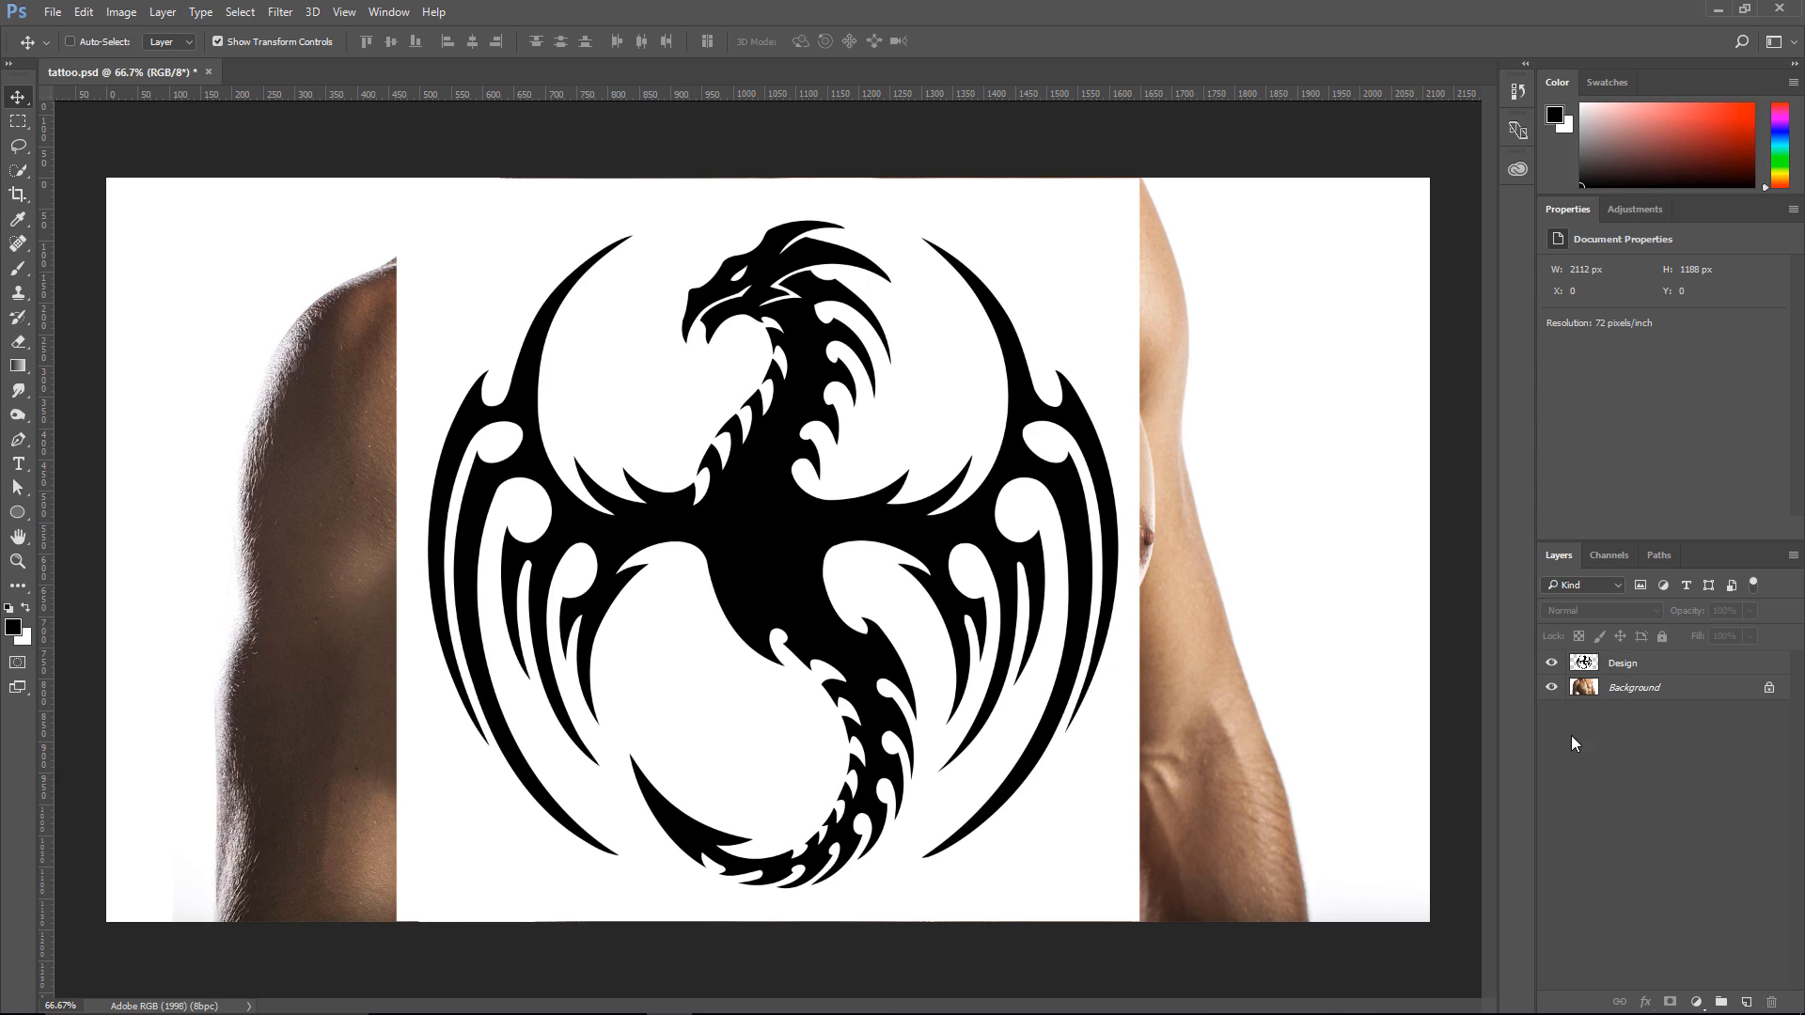
left_click(1598, 671)
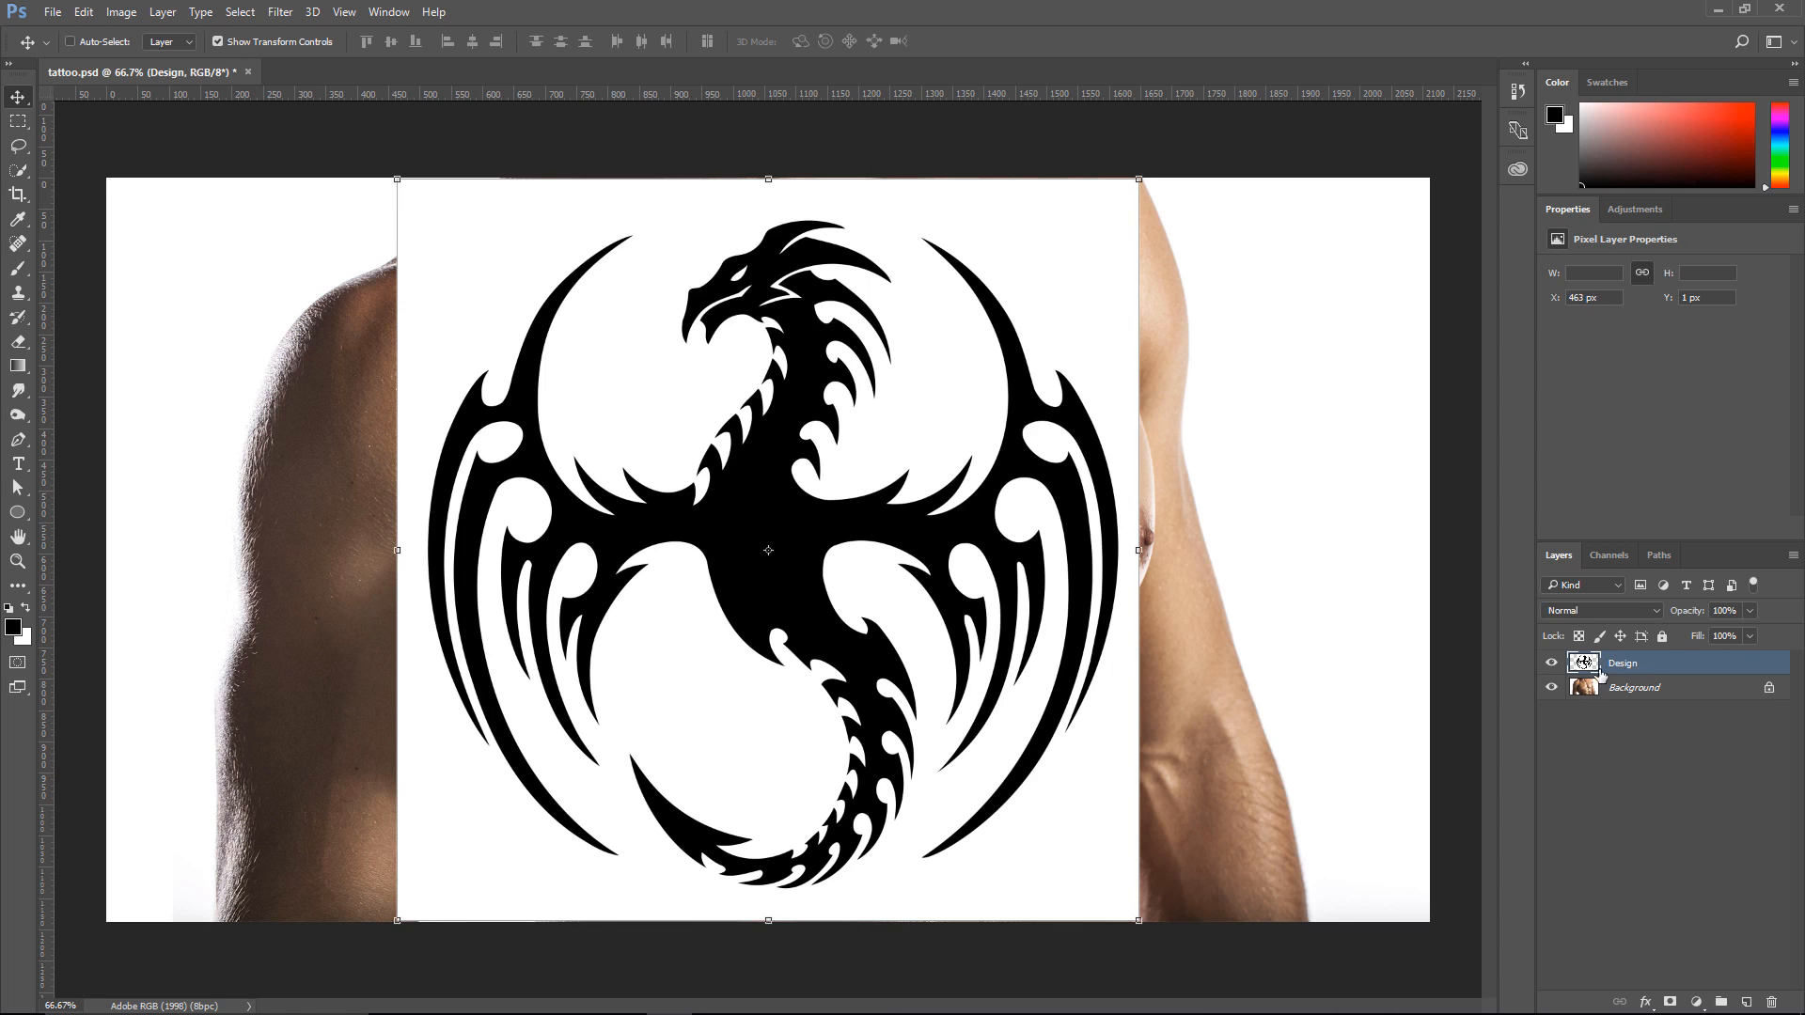
right_click(1709, 670)
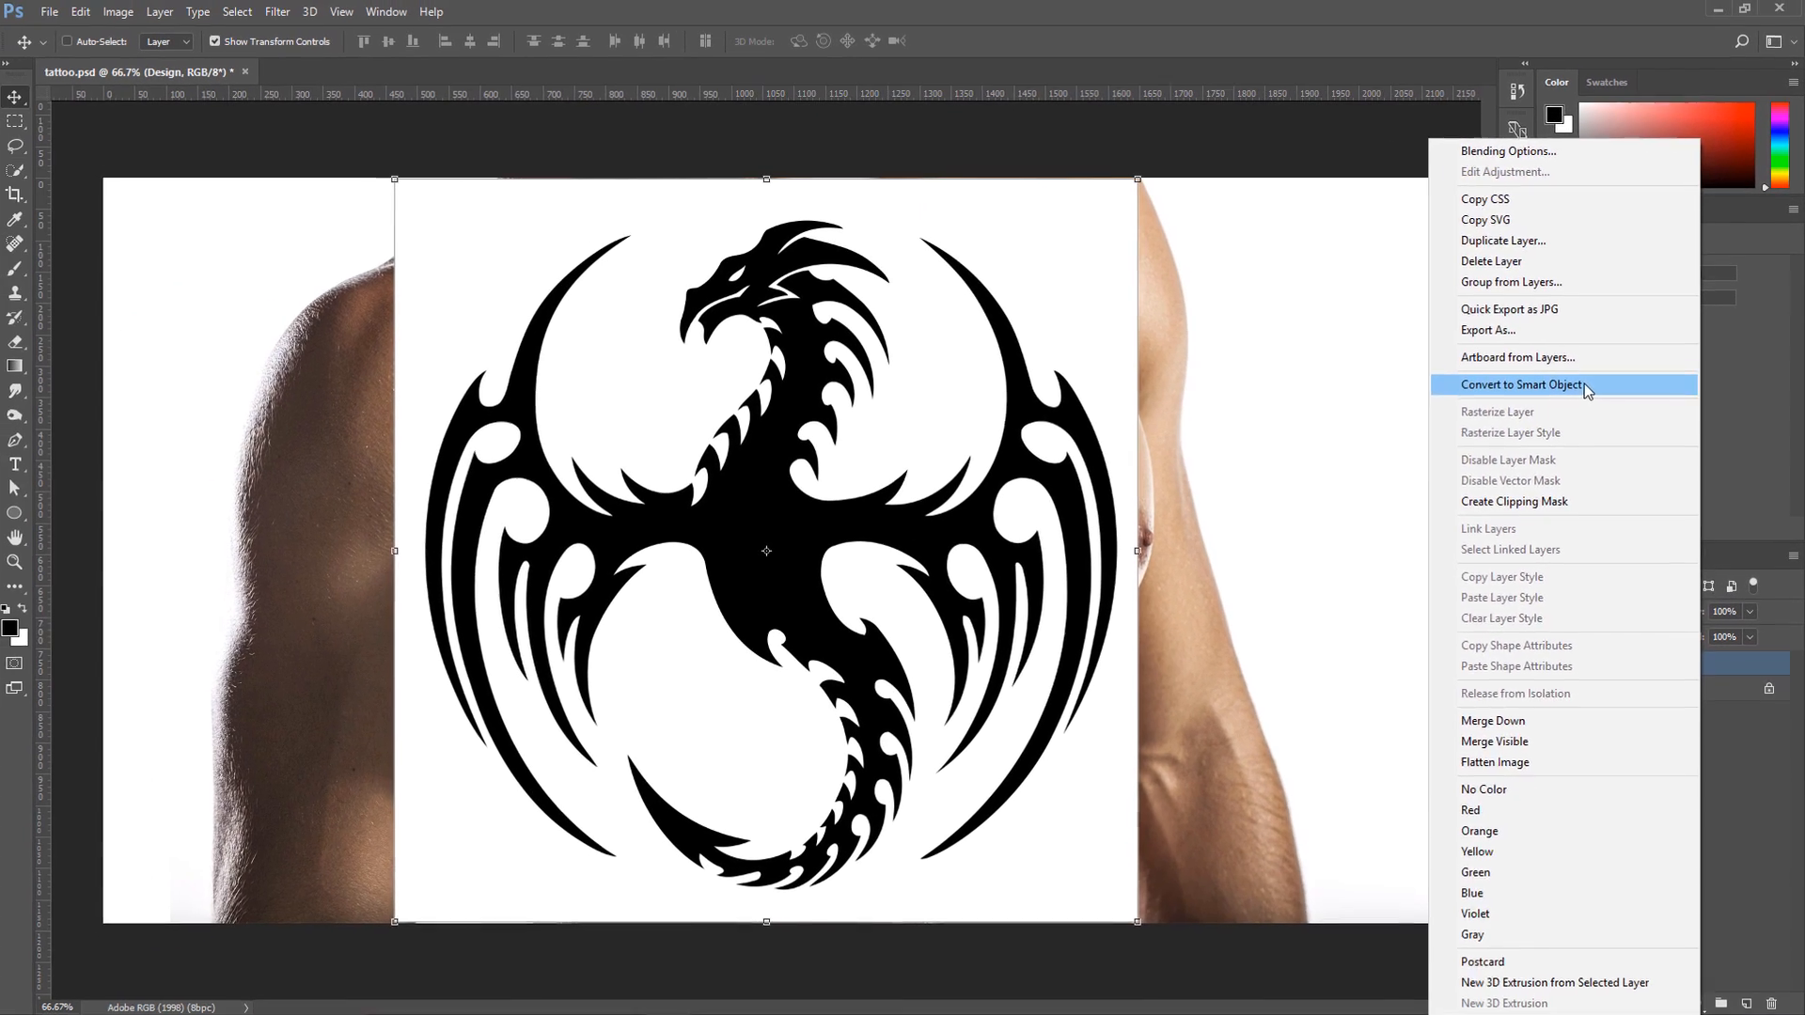
left_click(1403, 556)
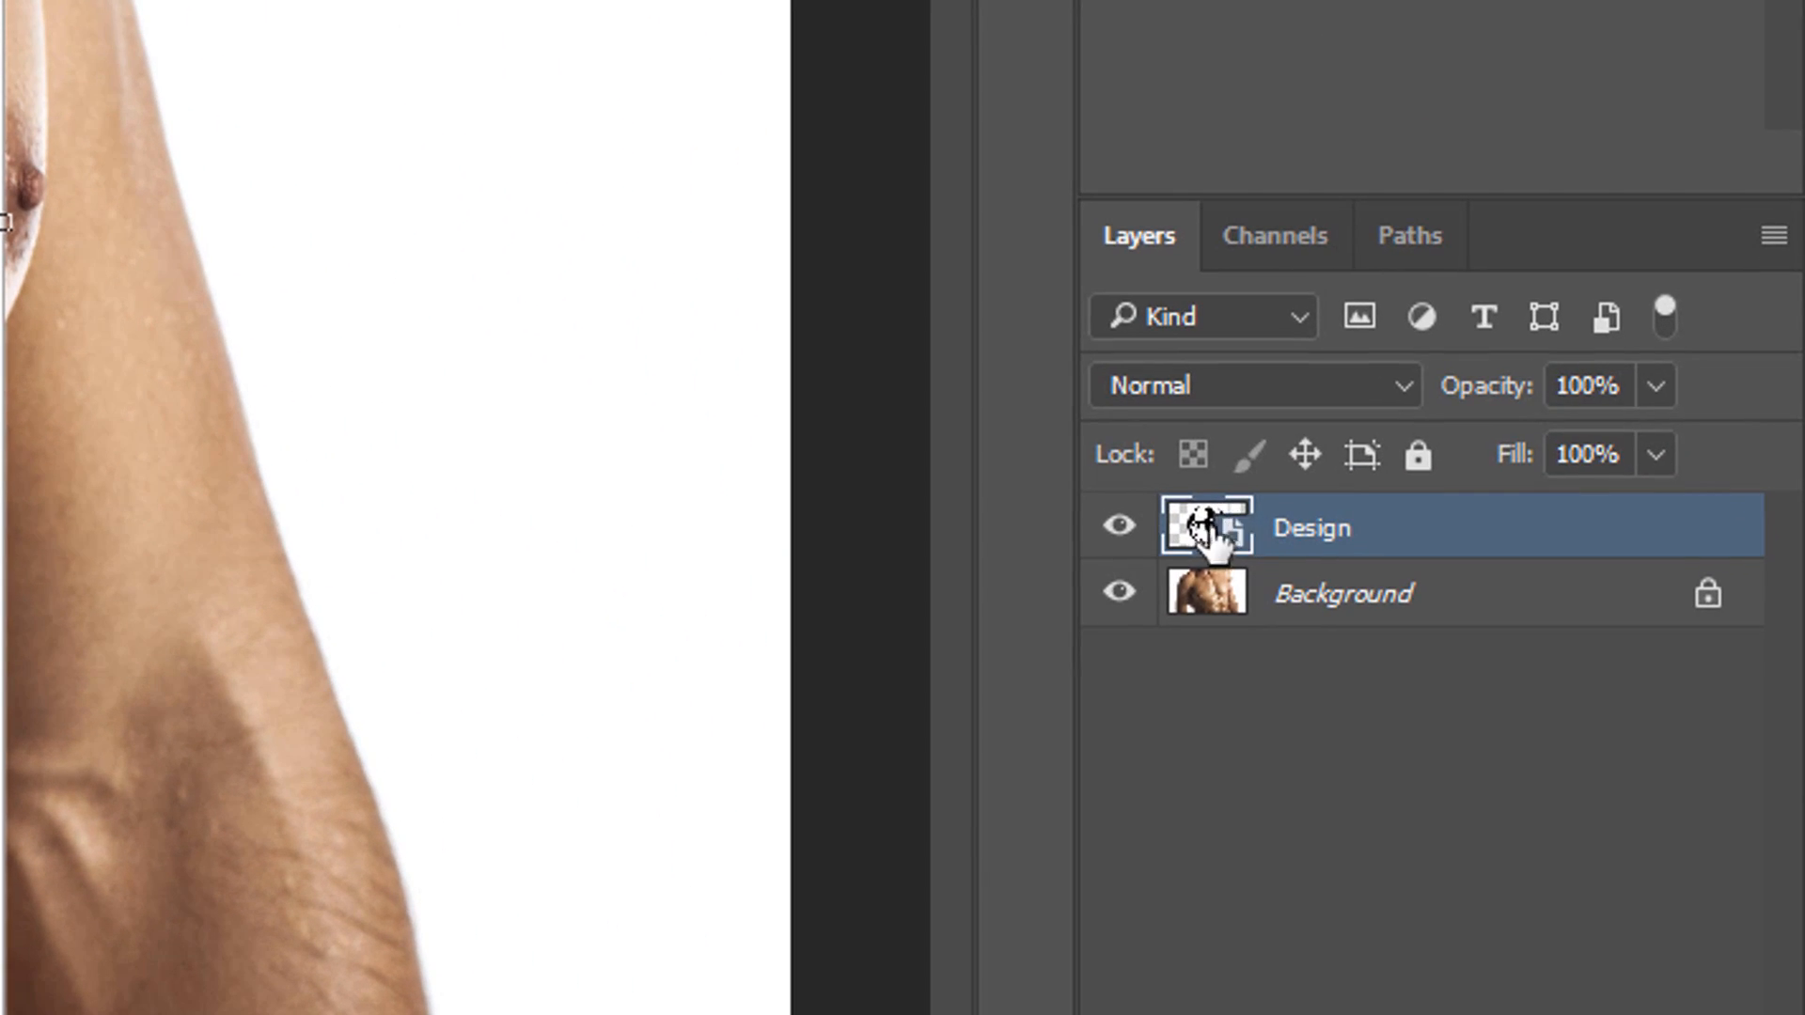
double_click(1203, 519)
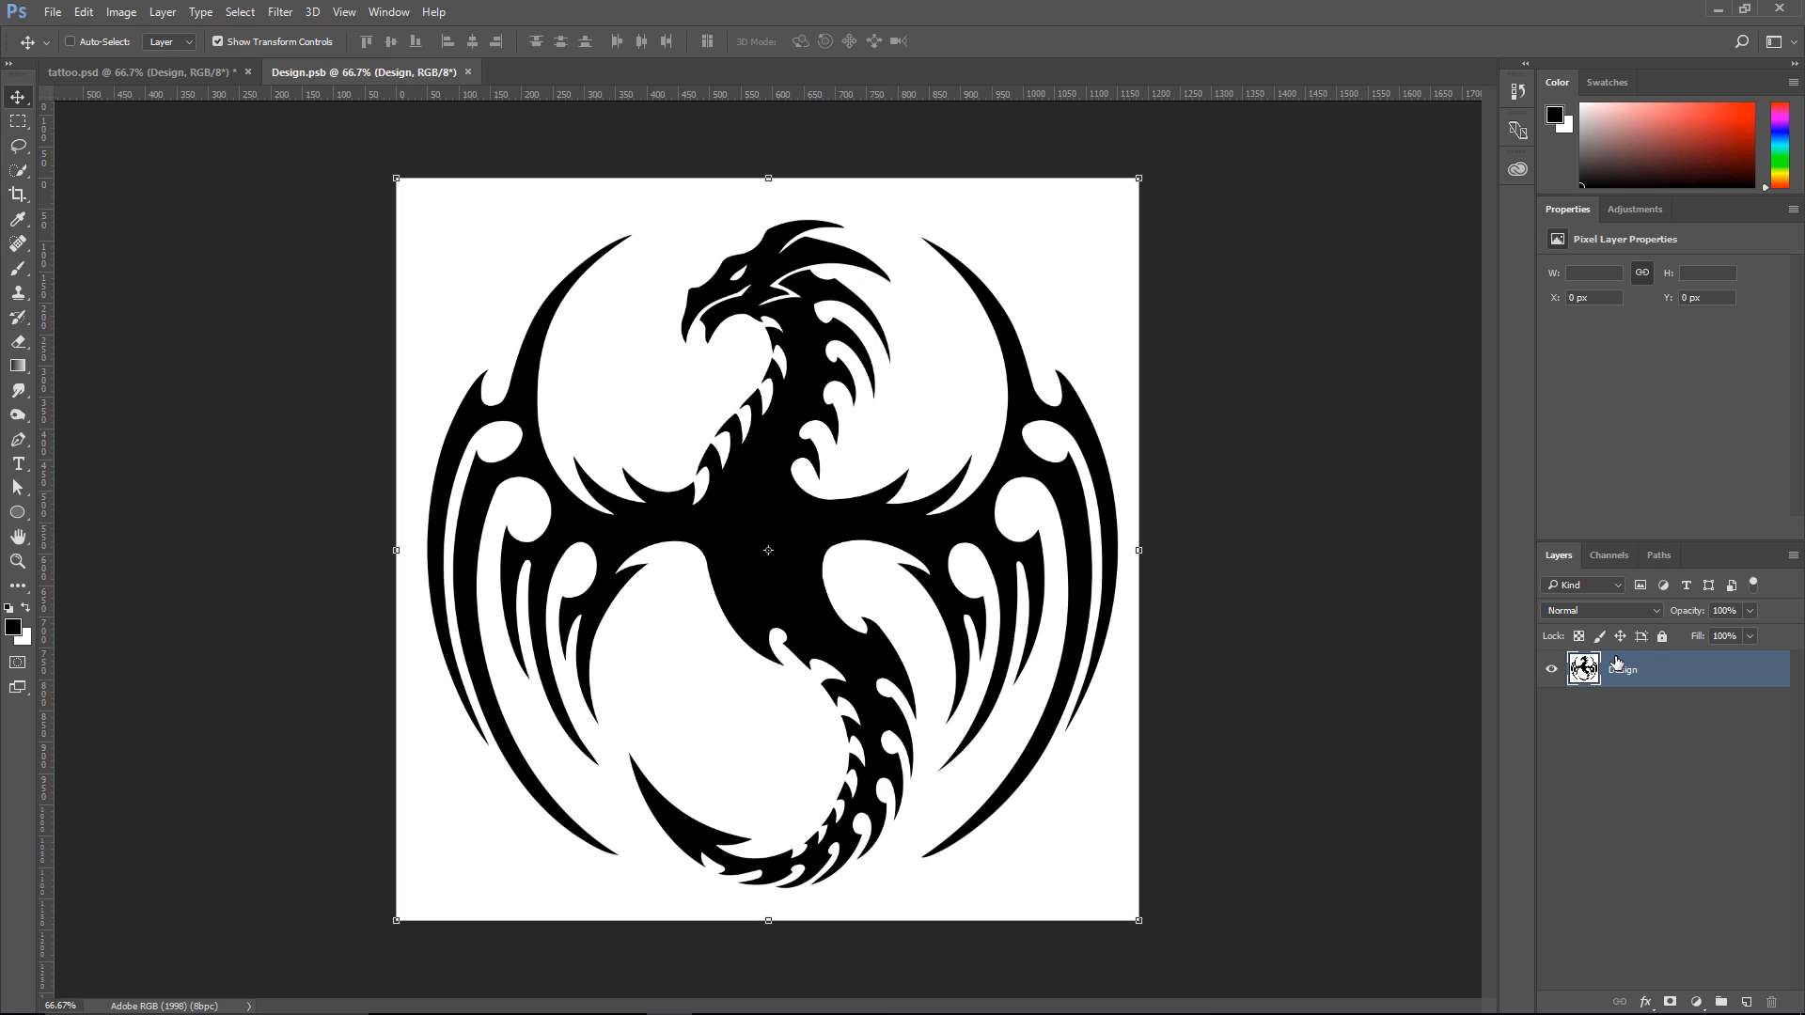
Load the Blue channel of the dragon design as a selection
left_click(1610, 558)
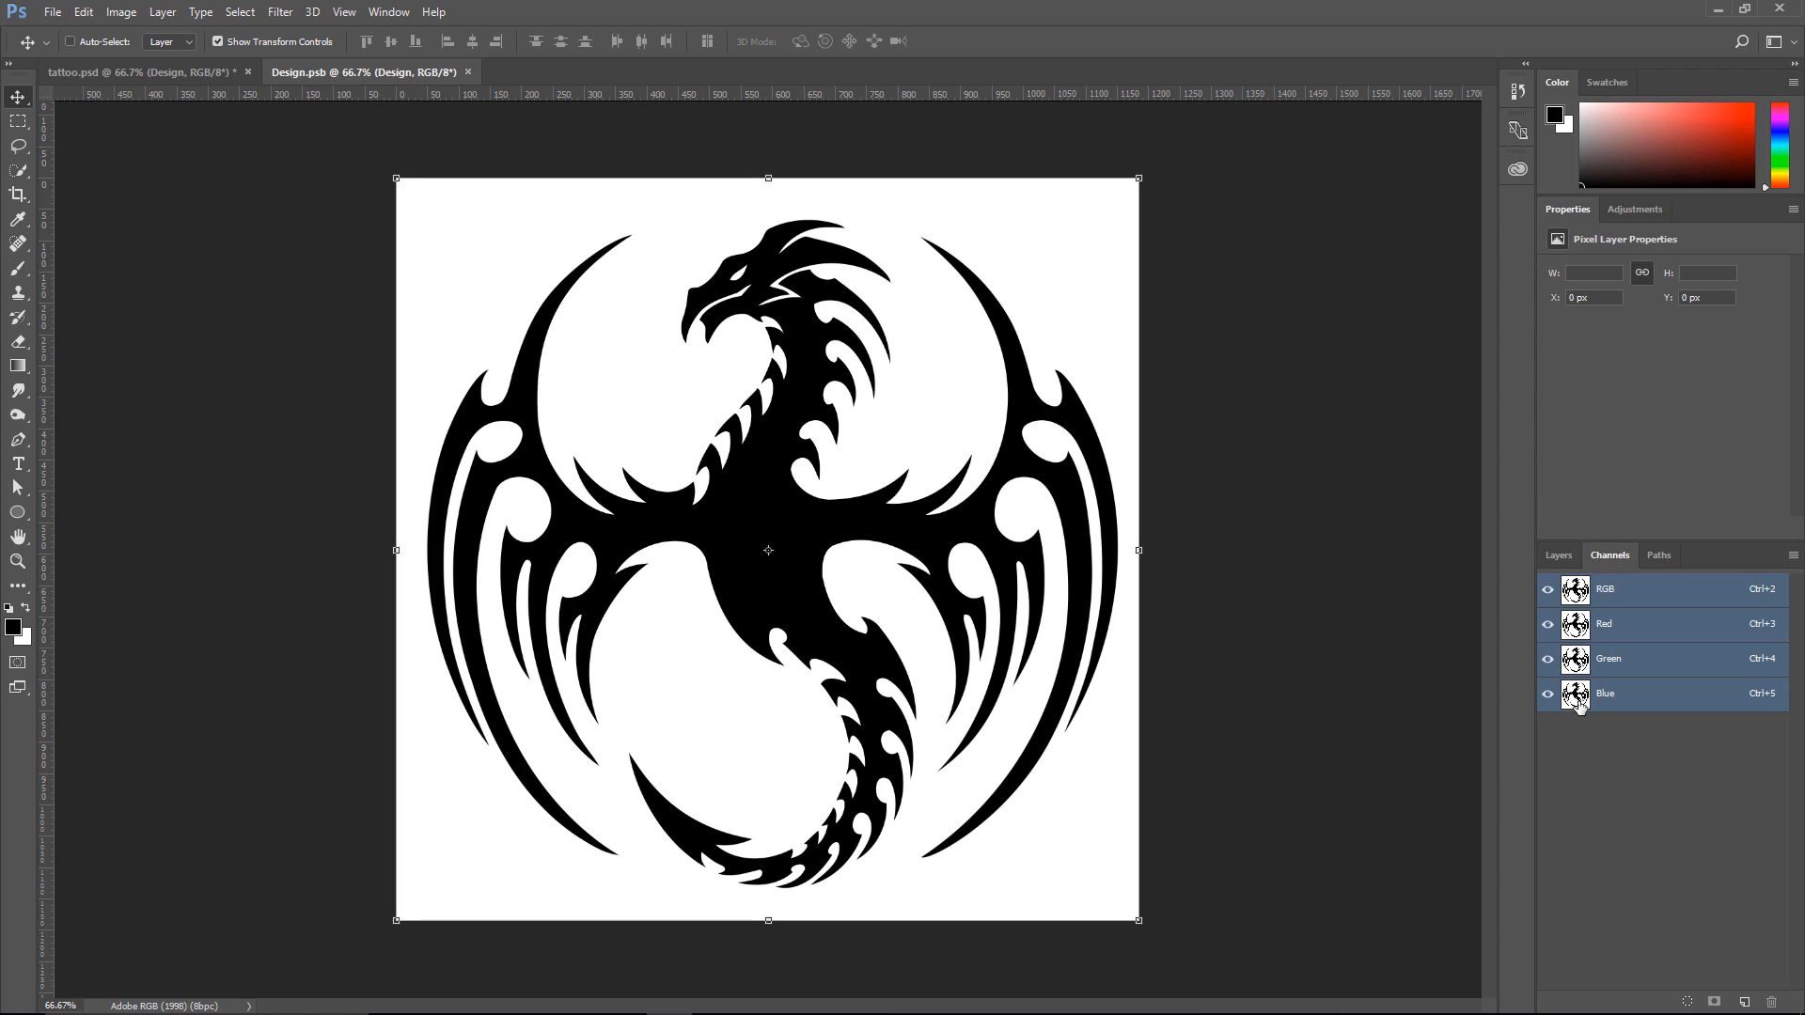
left_click(1577, 700)
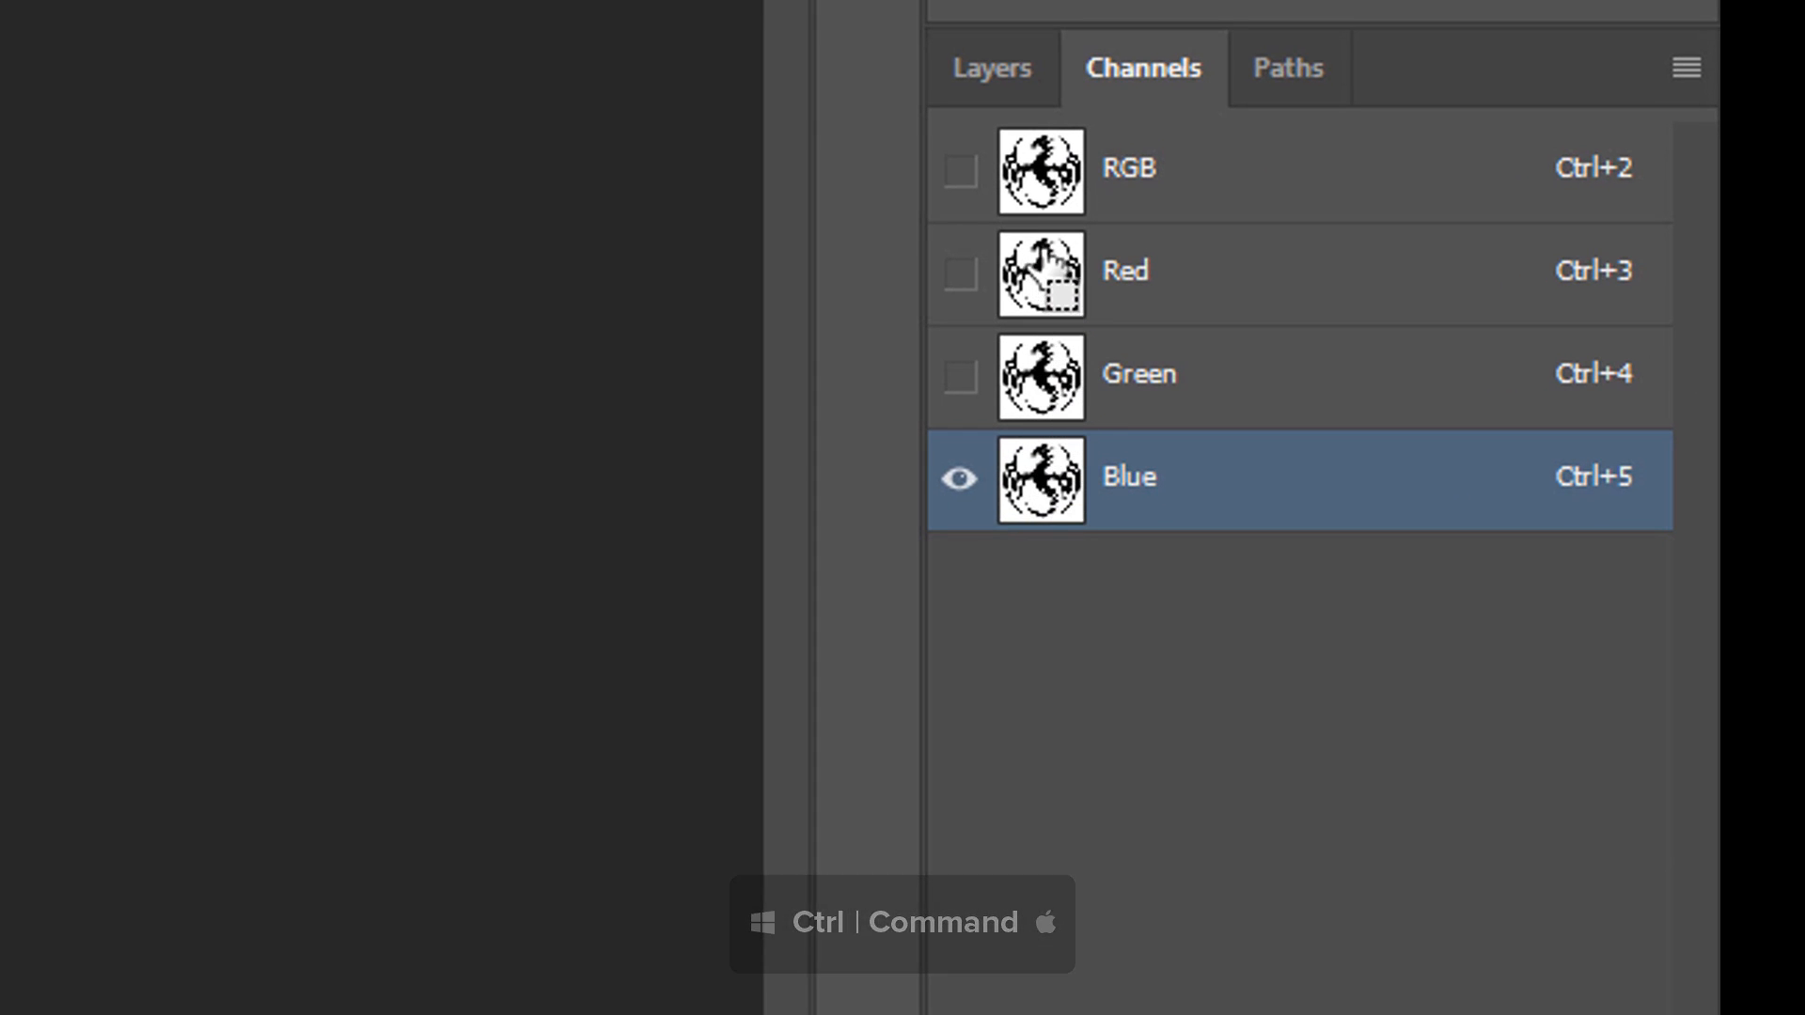
left_click(1041, 479, "ctrl")
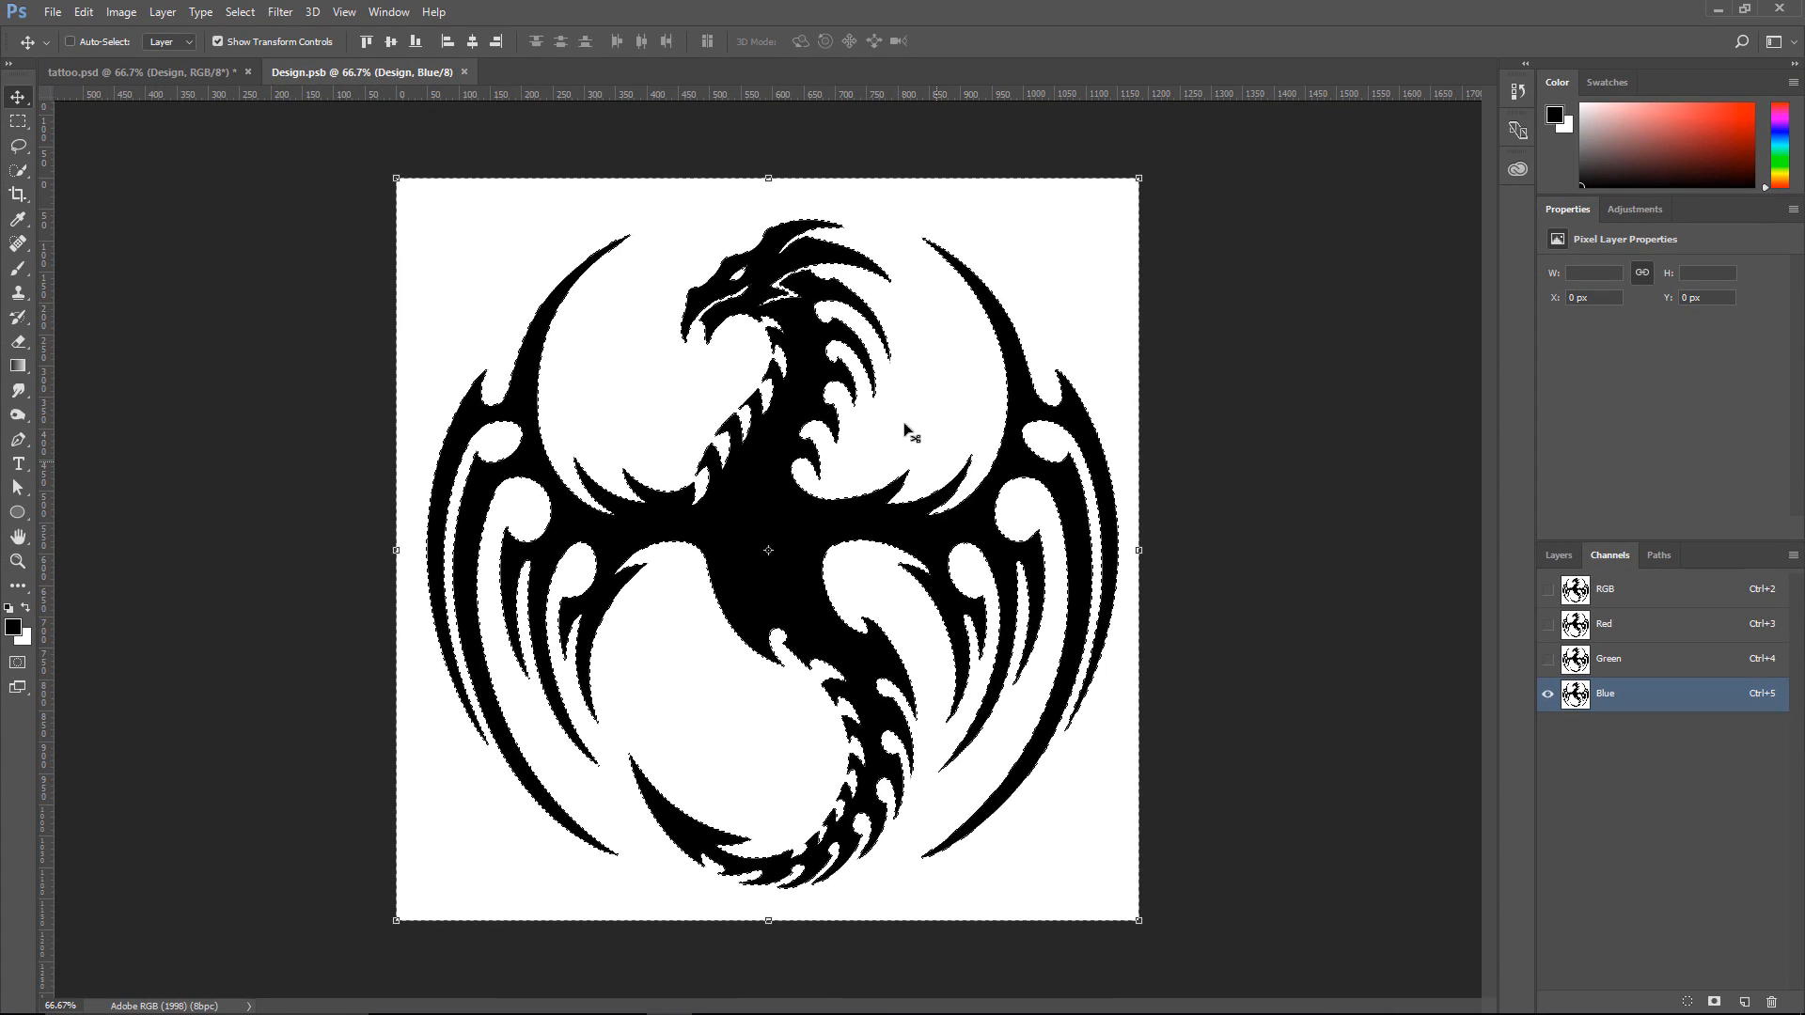
Add a black (#000000) Solid Color fill layer above the Design layer, masked by the active selection
left_click(1559, 556)
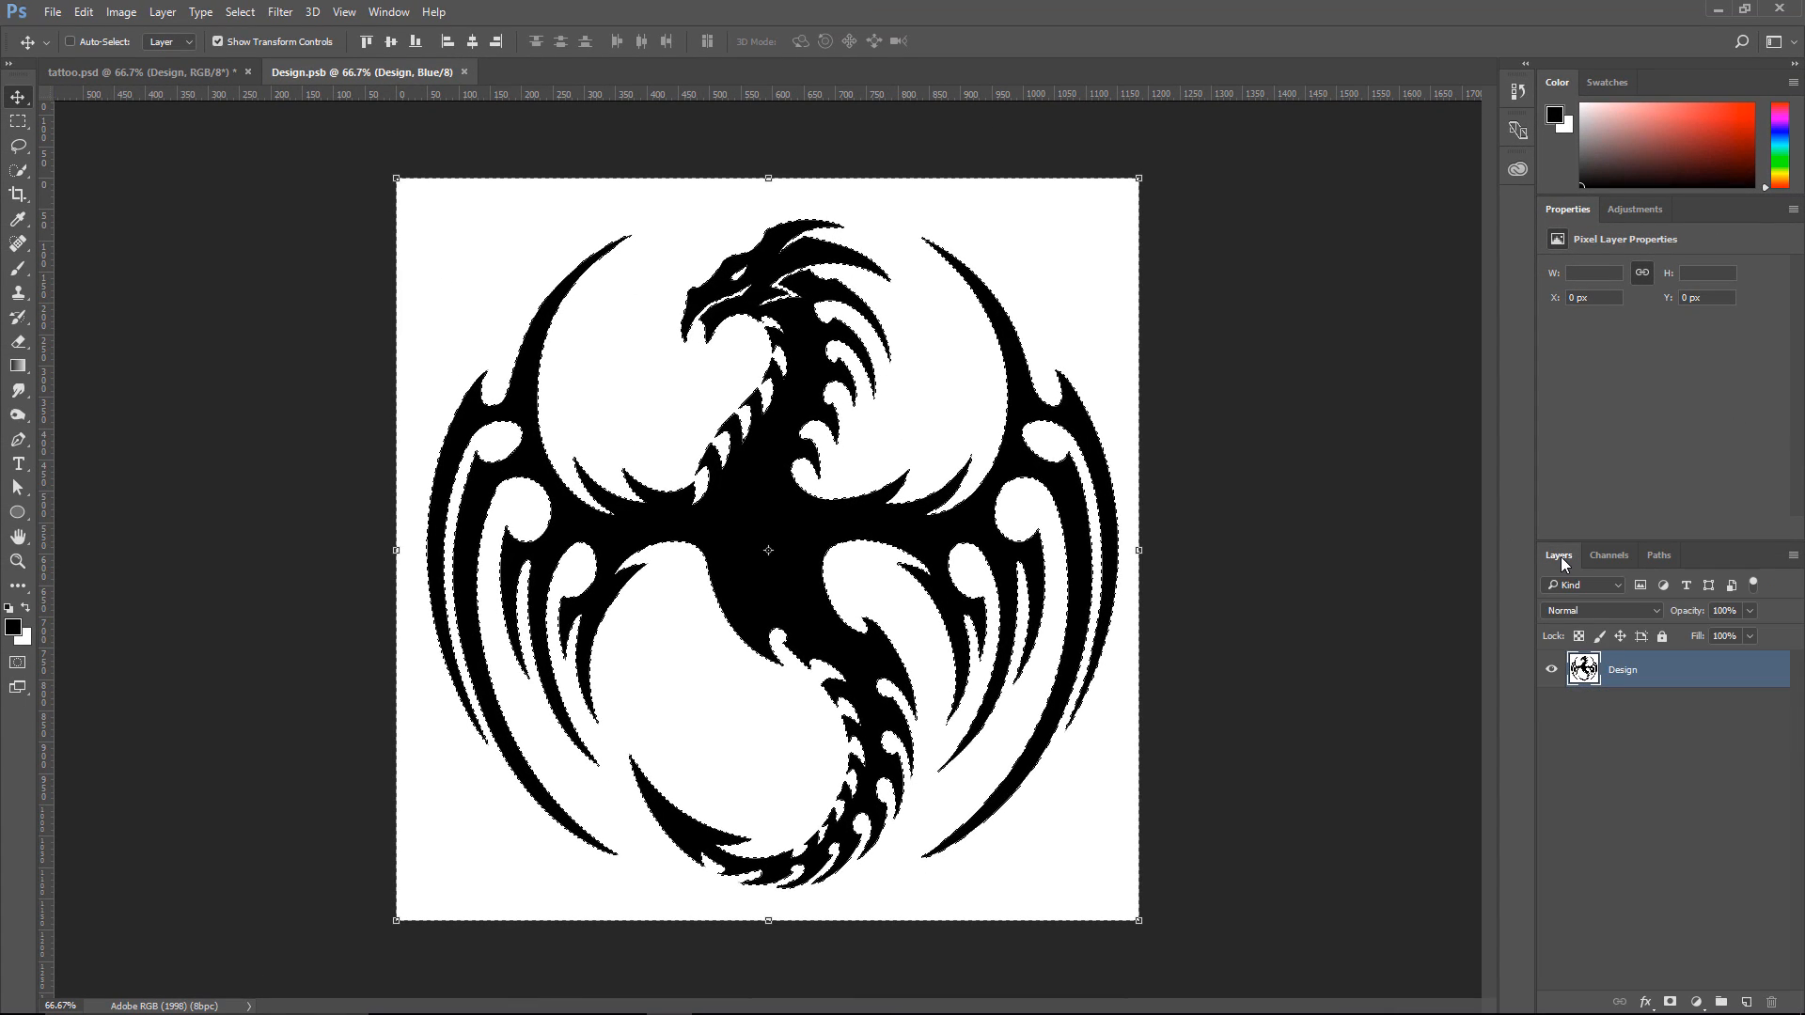
left_click(1701, 1002)
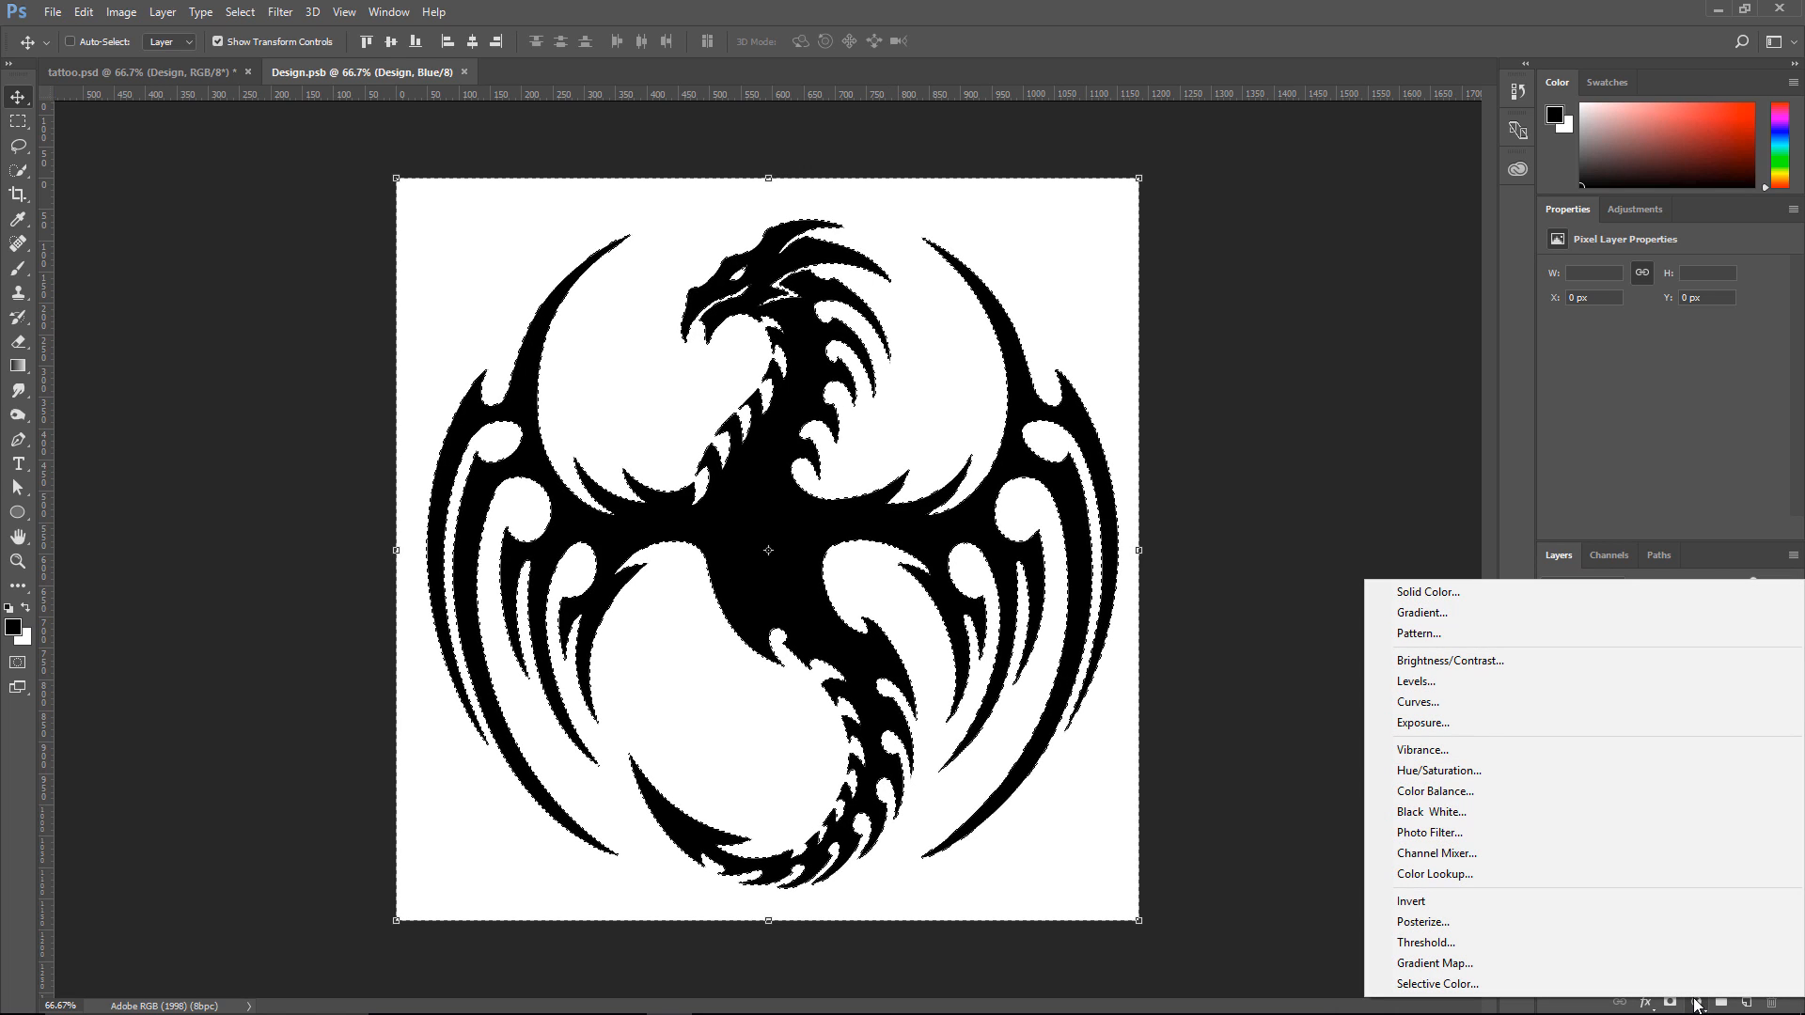
left_click(1452, 590)
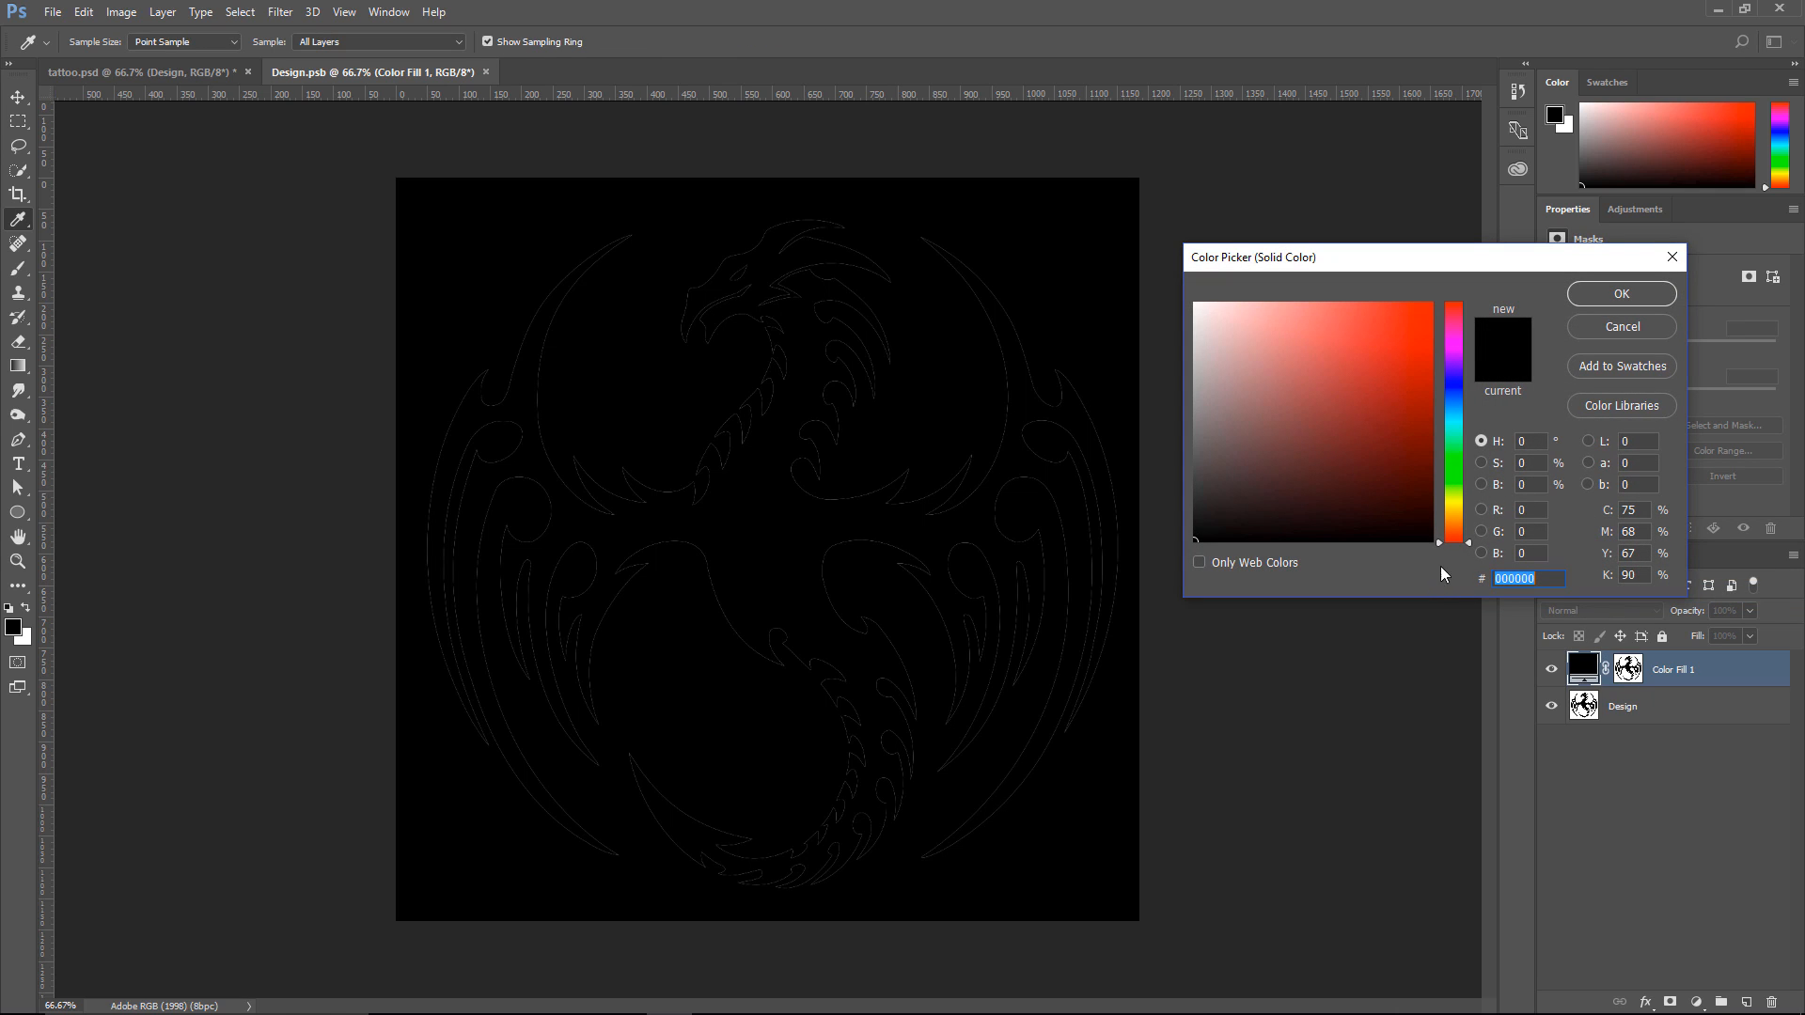
left_click(1596, 295)
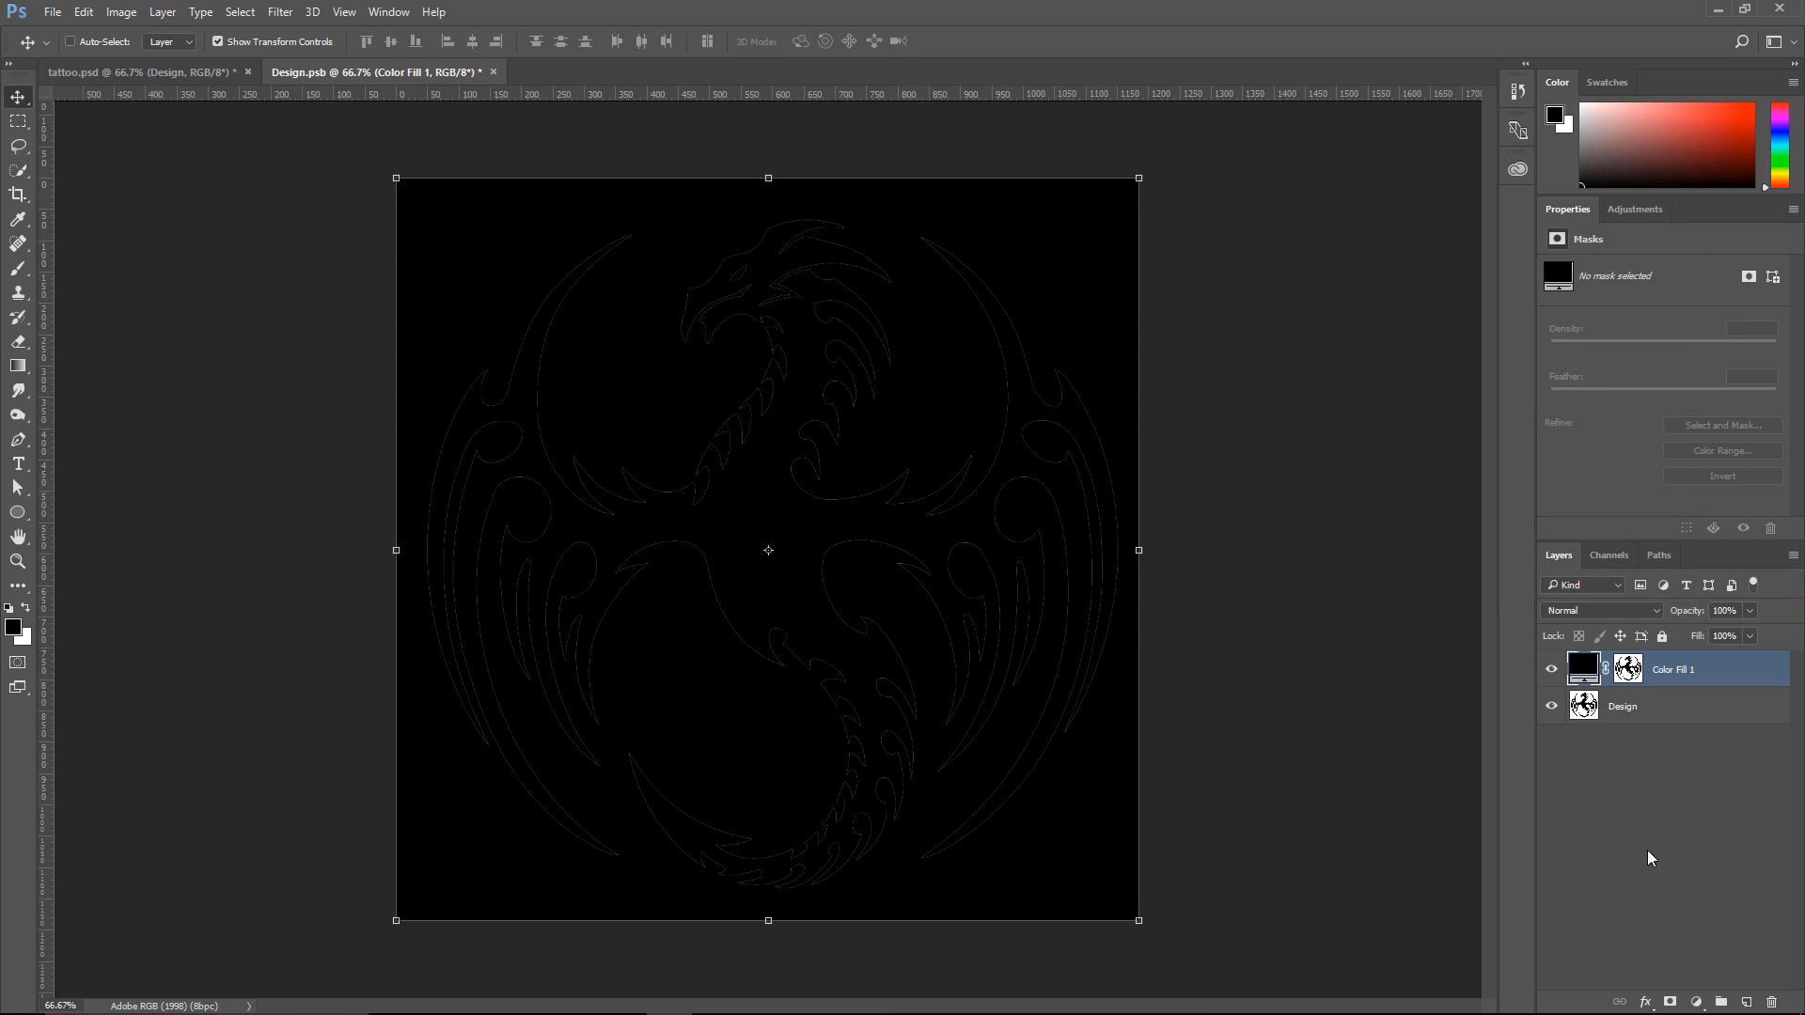
Hide the original Design layer and invert the Color Fill 1 layer mask
left_click(1552, 707)
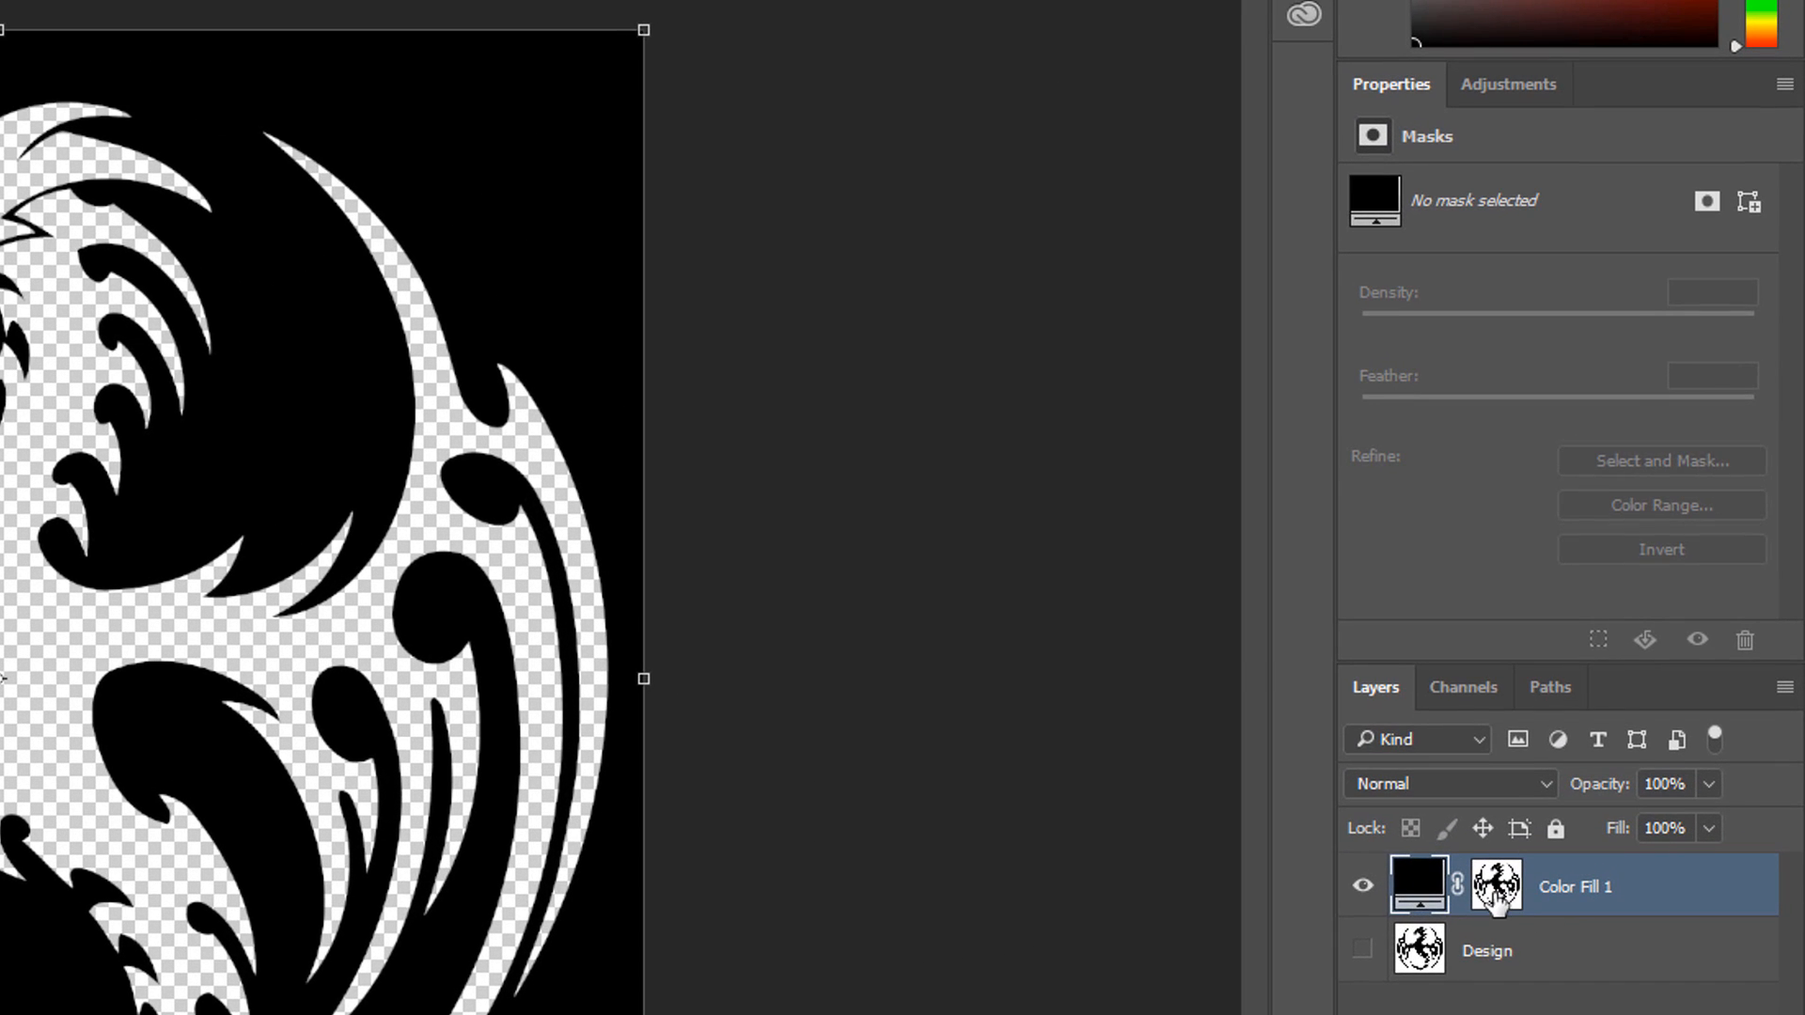
left_click(1629, 673)
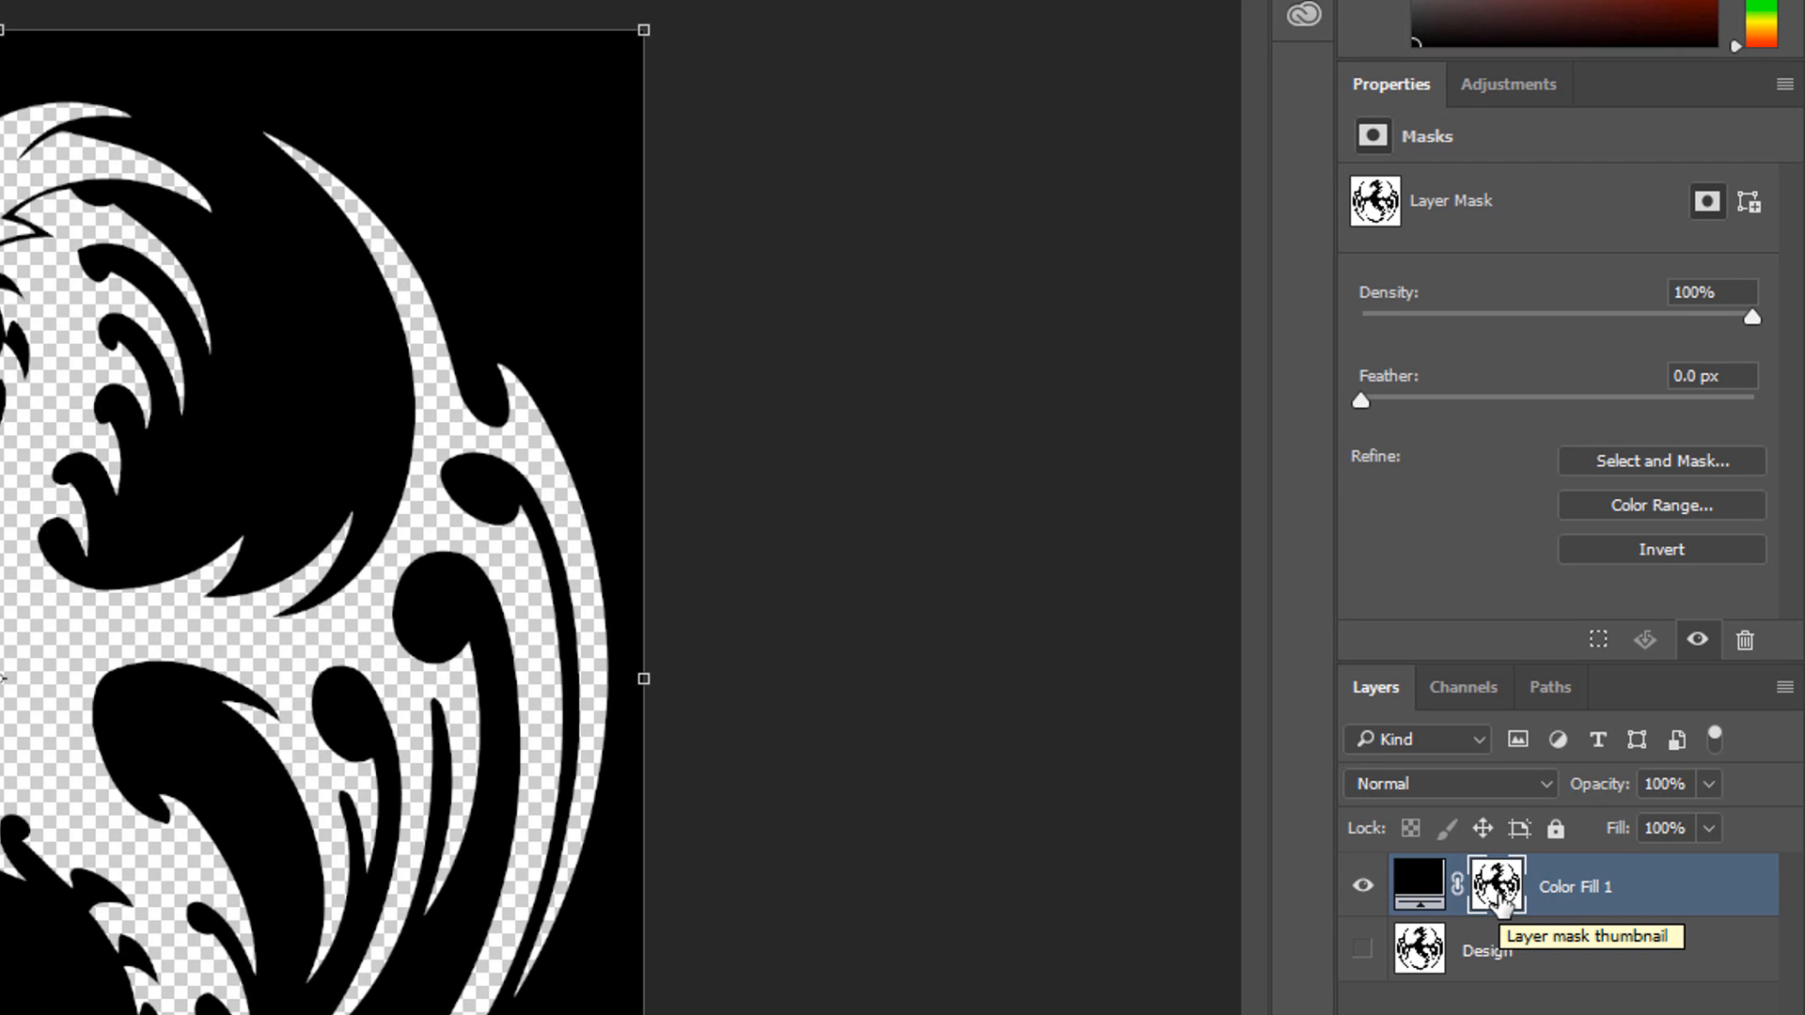
left_click(1649, 549)
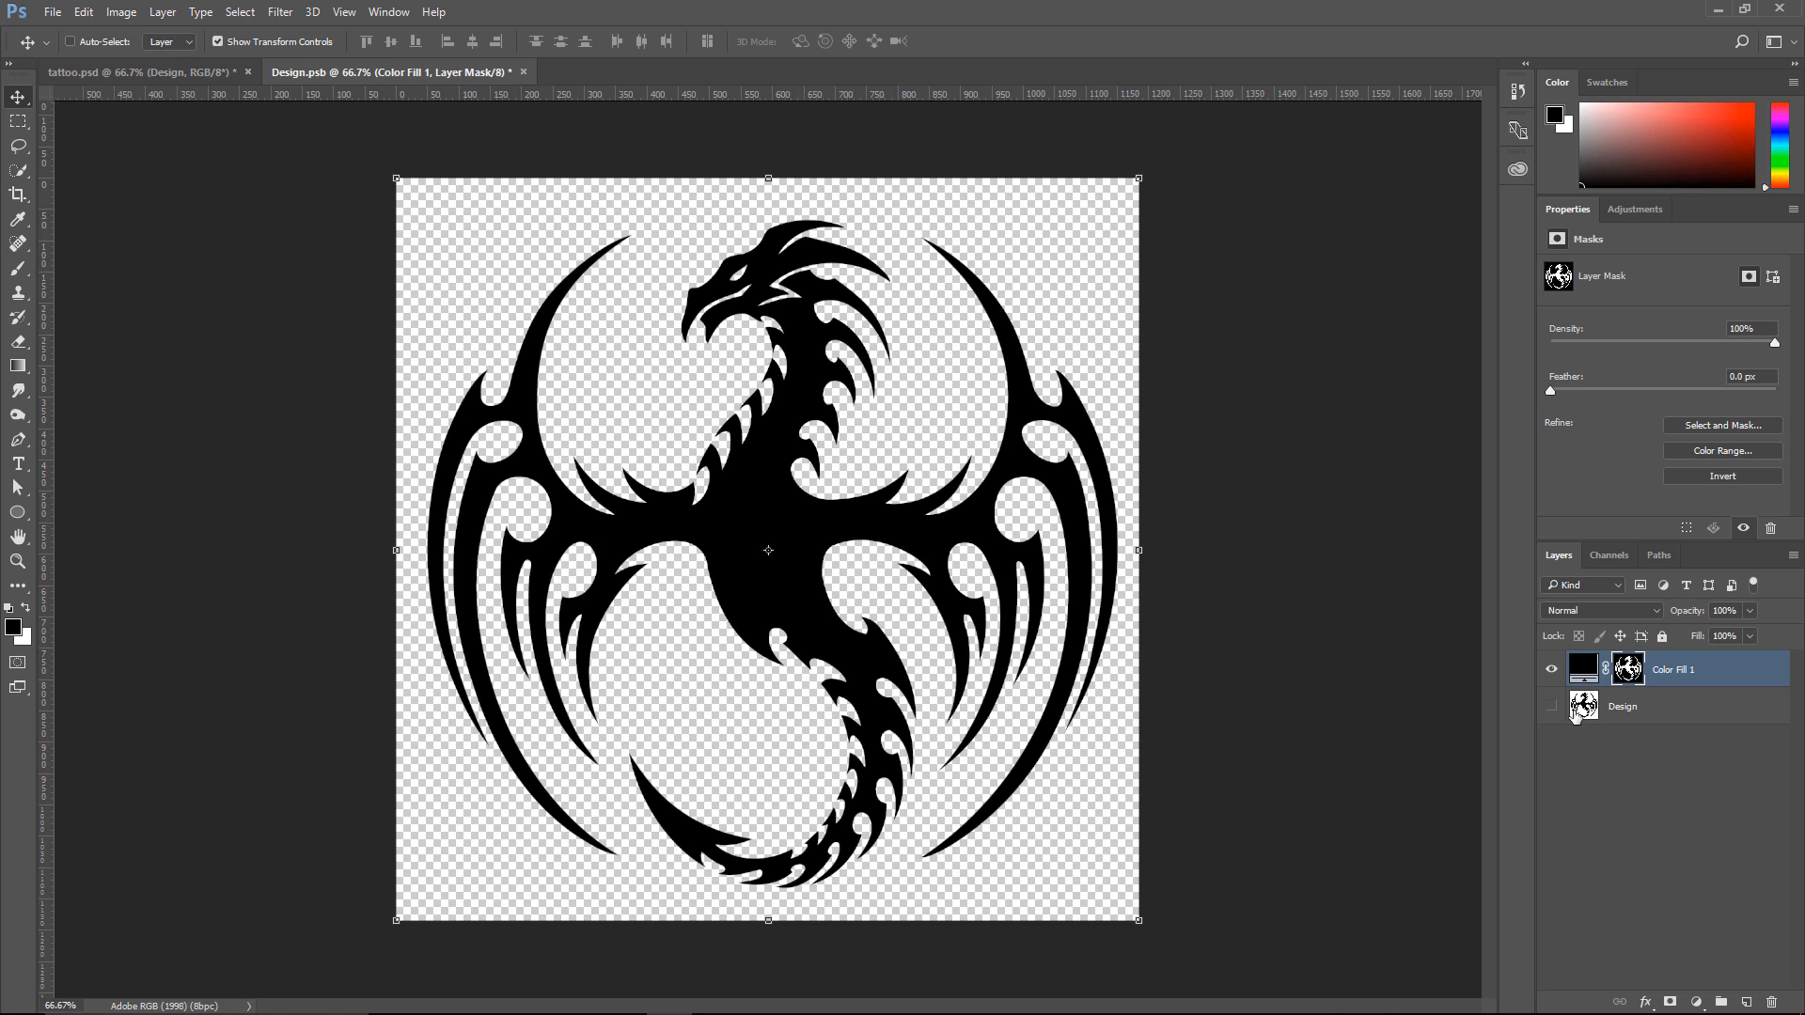
Open the tattooed man photo from the Tutorial Ideas library, sample the dark tattoo ink on his arm as foreground color, and close the photo
left_click(1520, 171)
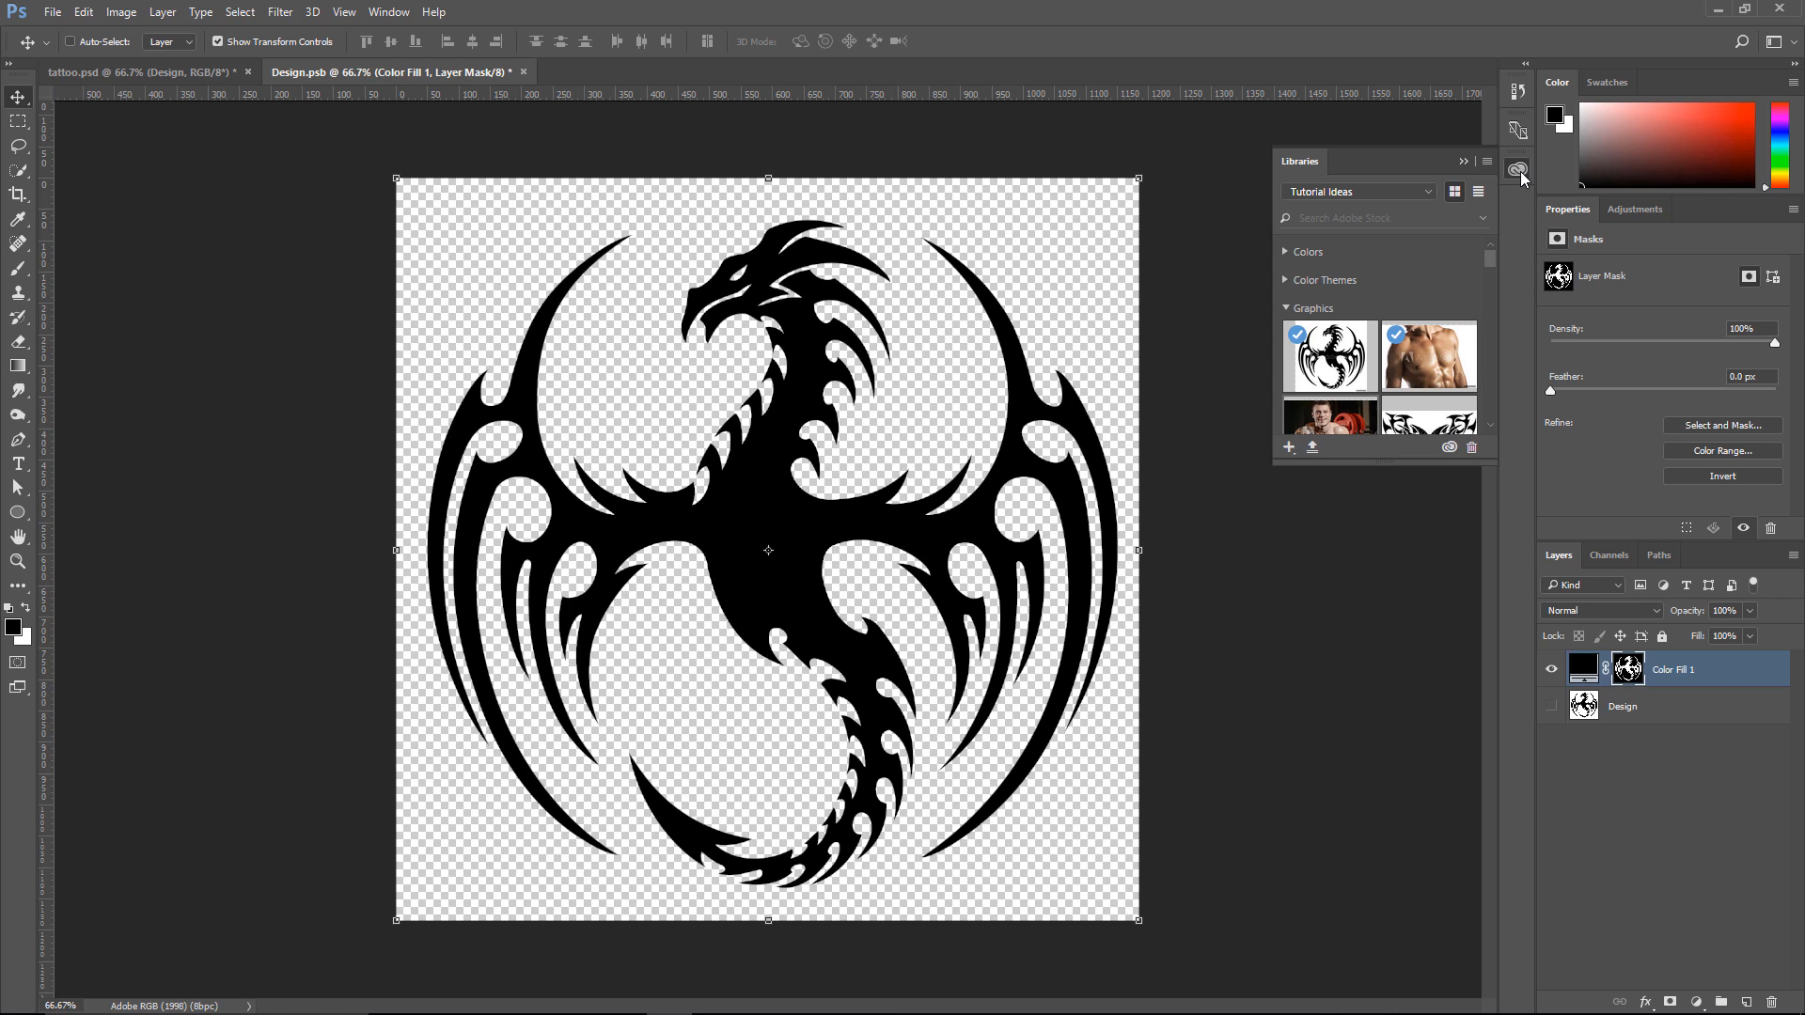
left_click_drag(1489, 261, 1489, 266)
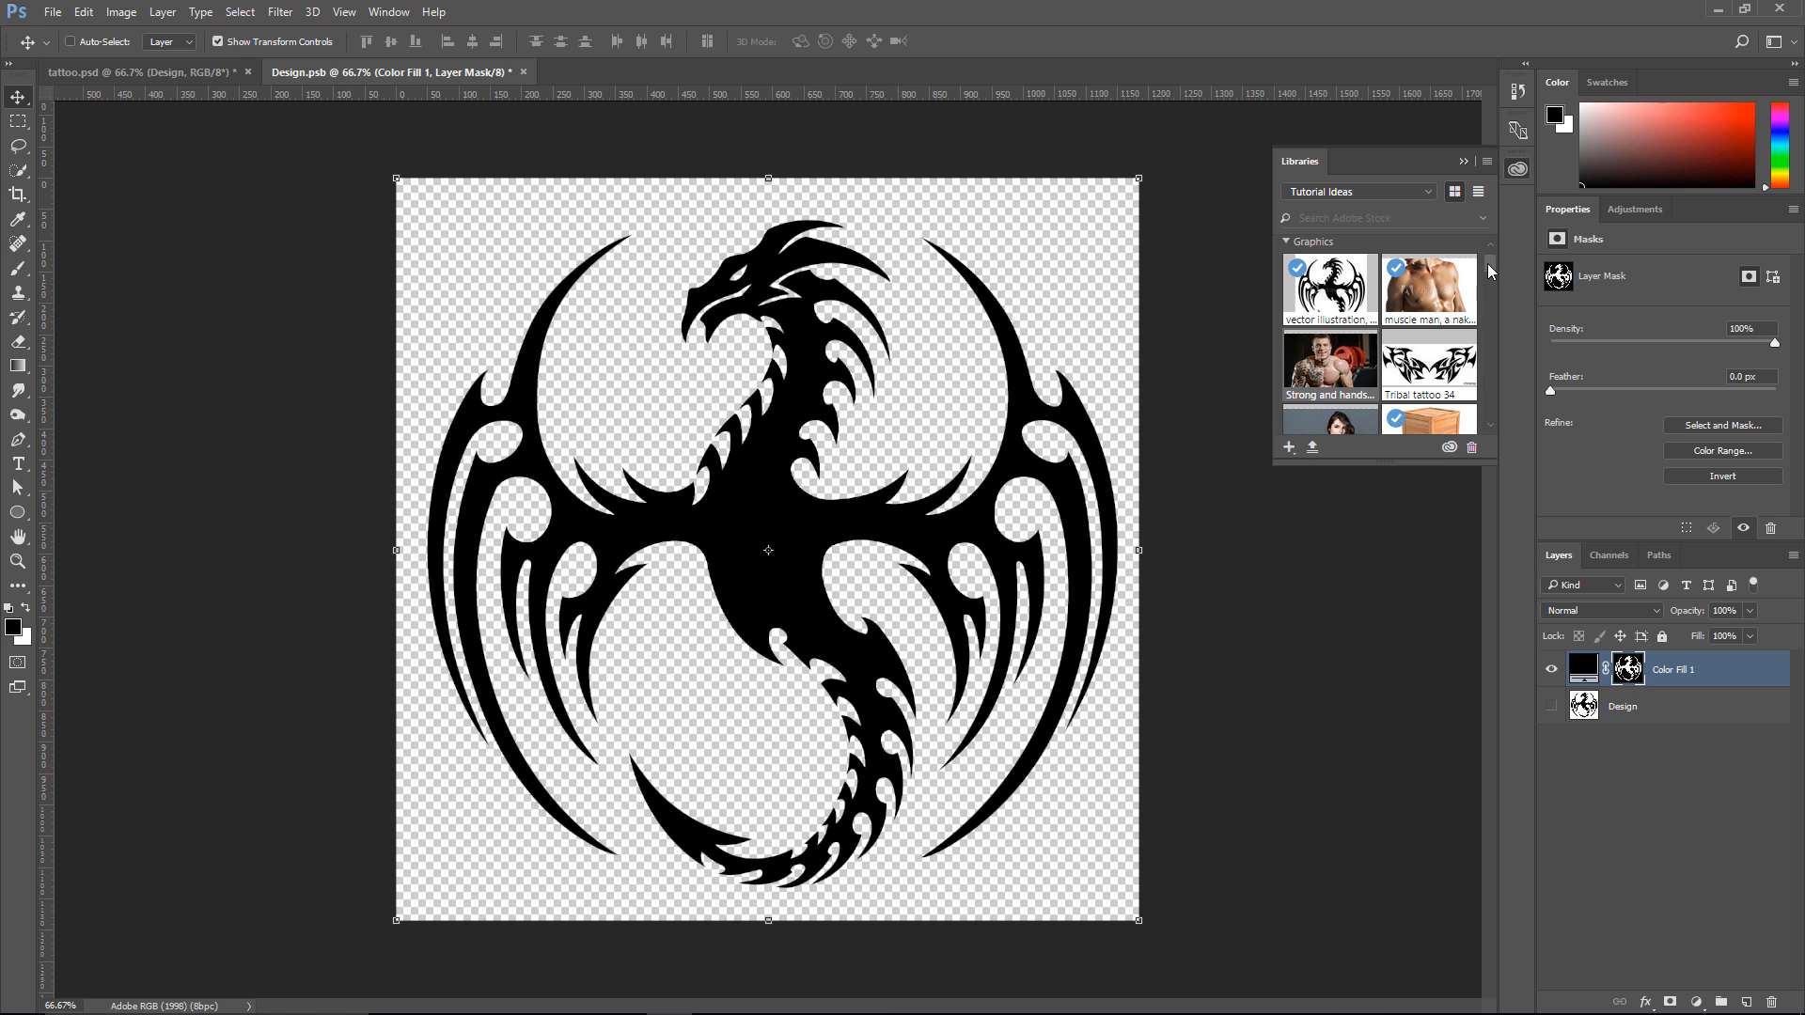
double_click(1319, 374)
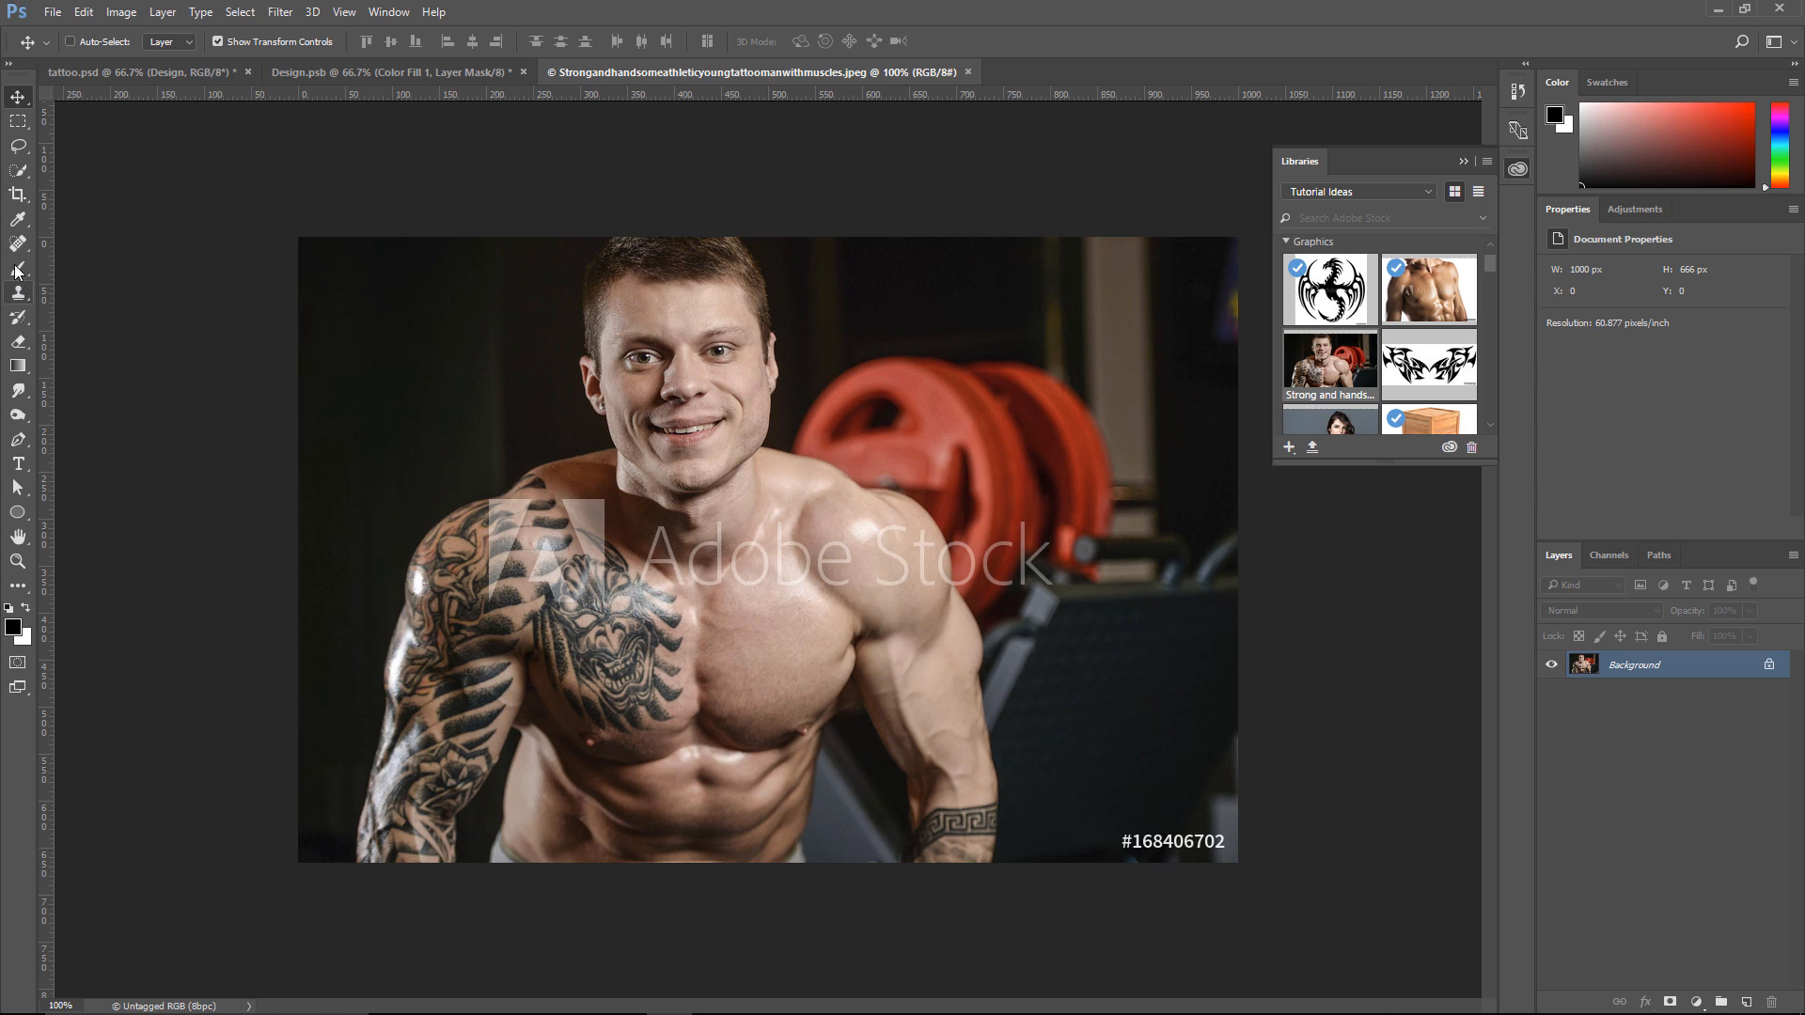
left_click(17, 219)
left_click_drag(488, 697, 487, 695)
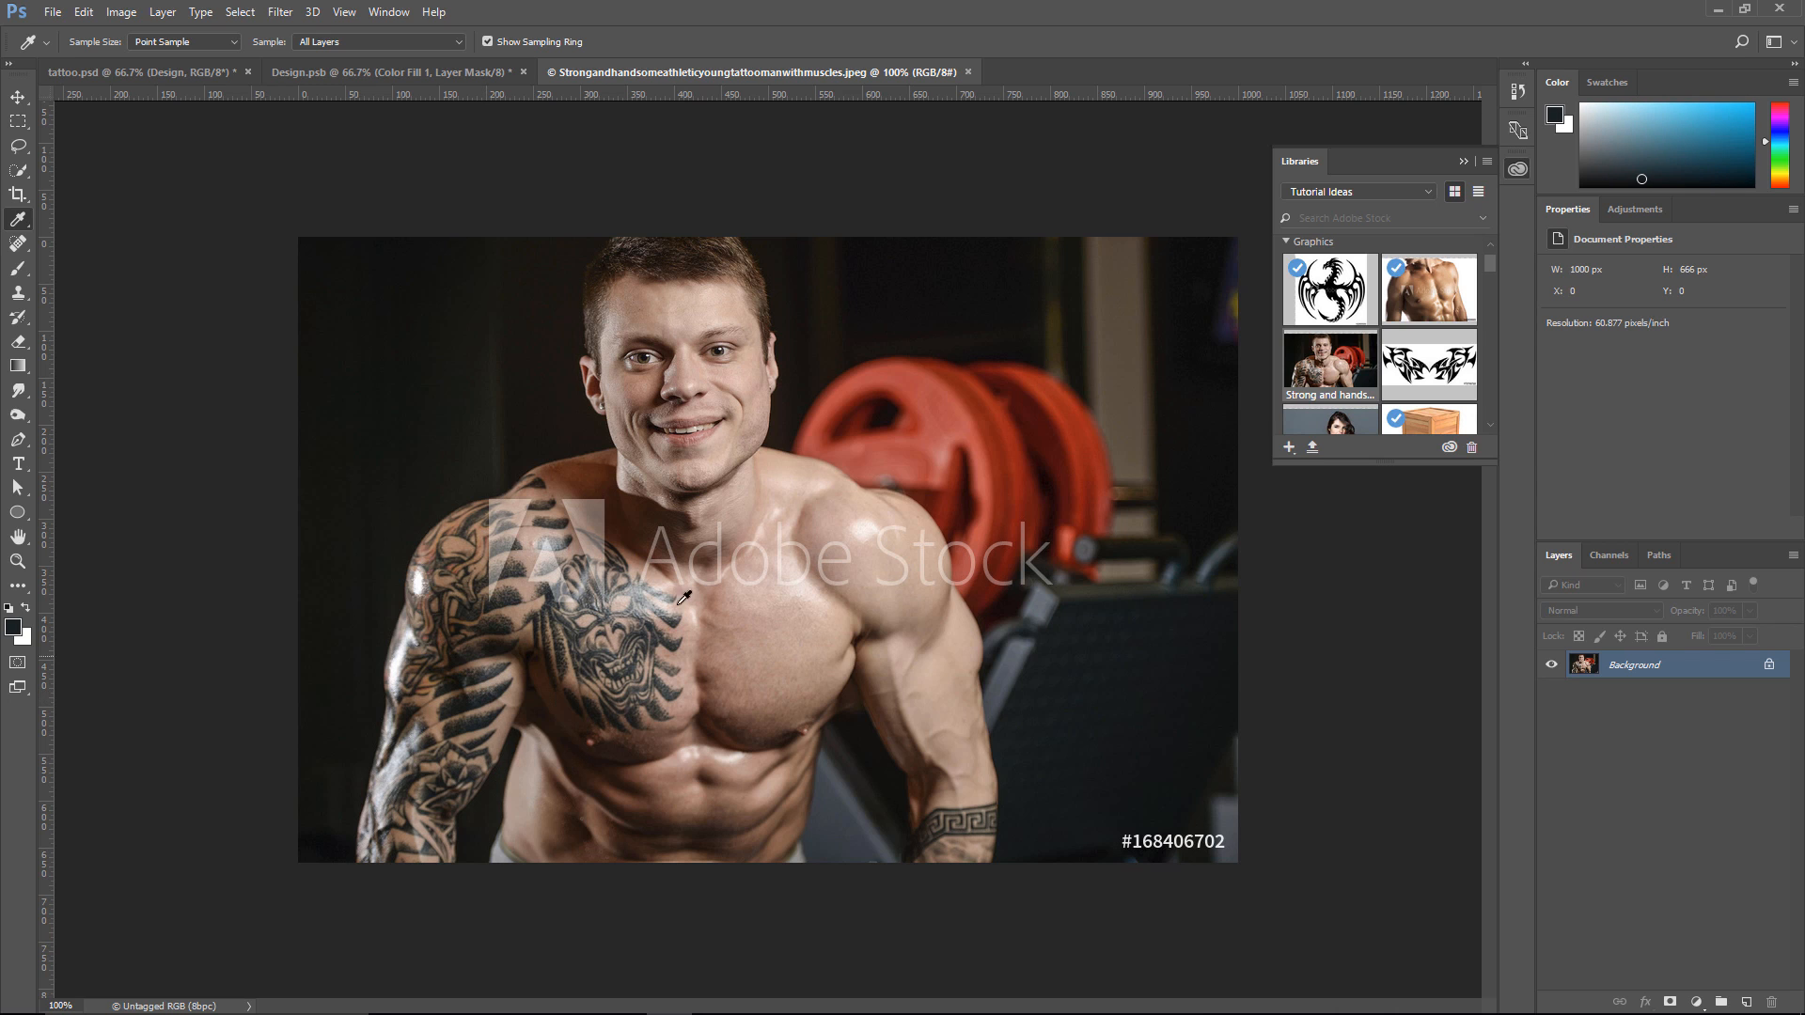
left_click(968, 73)
Recolor Color Fill 1 with the sampled ink color shifted to hue 171 (#121c1a), and save and close the smart object
double_click(1588, 669)
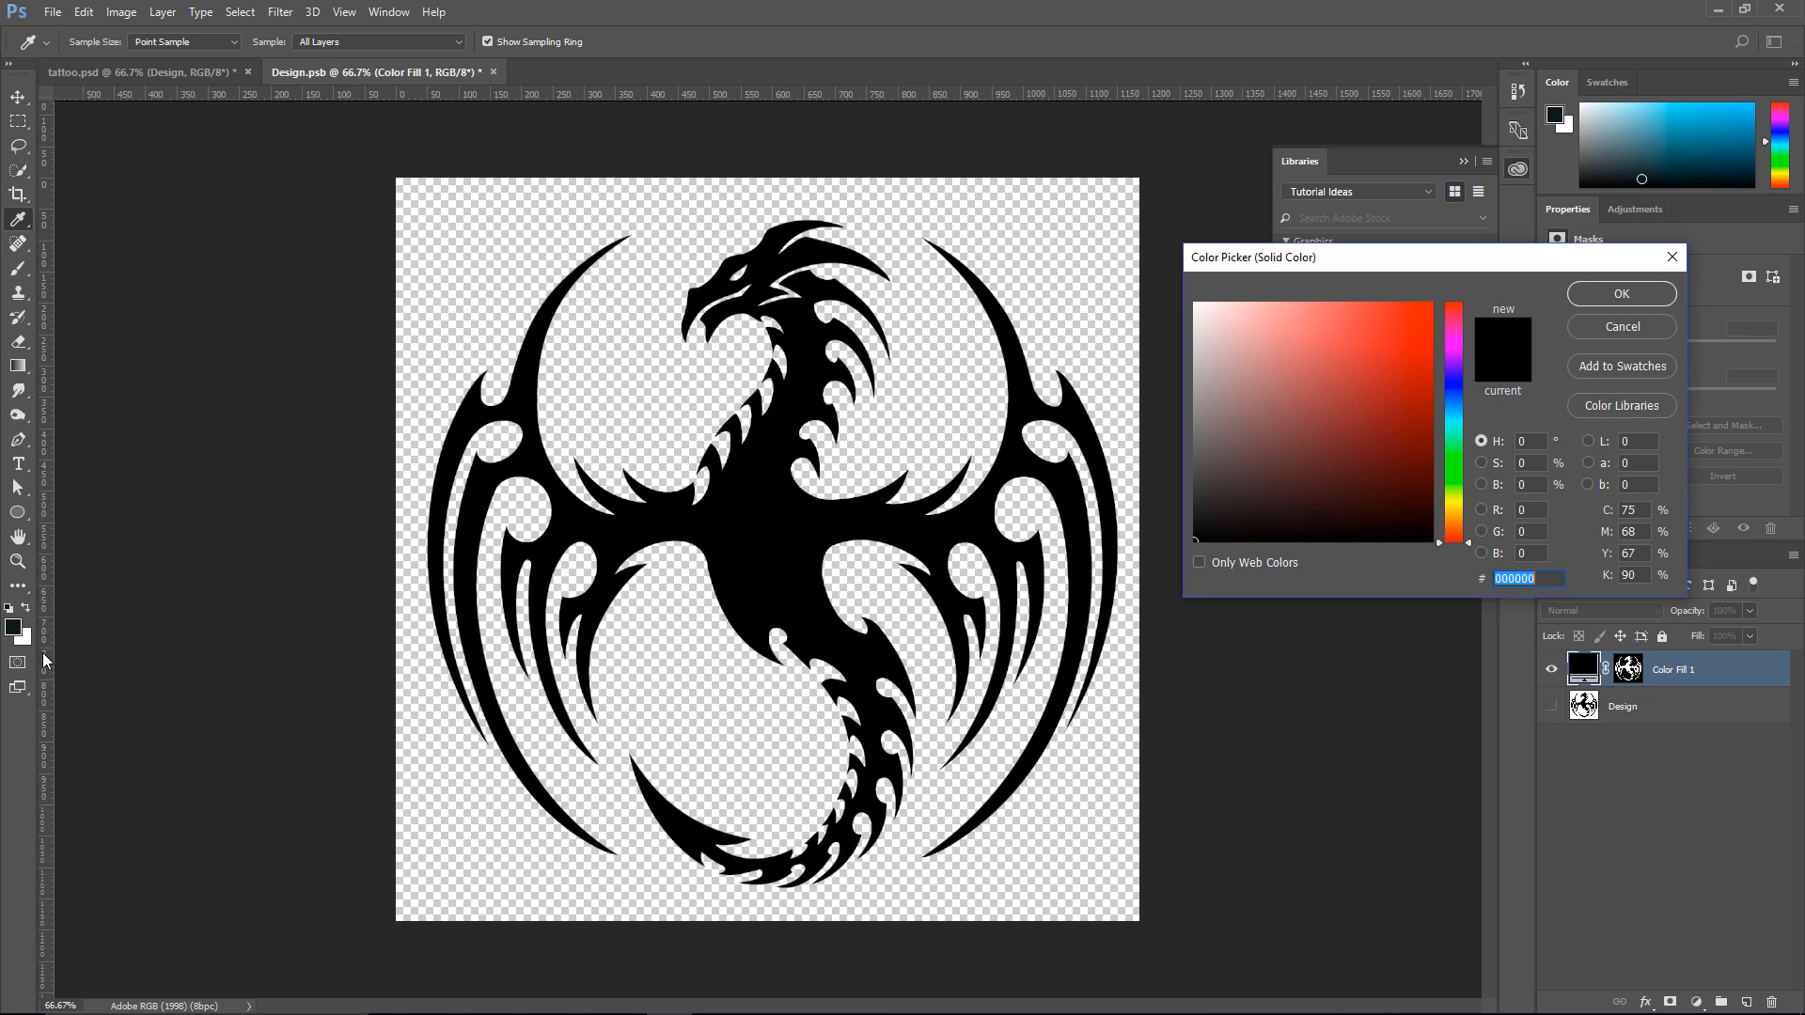
left_click(15, 626)
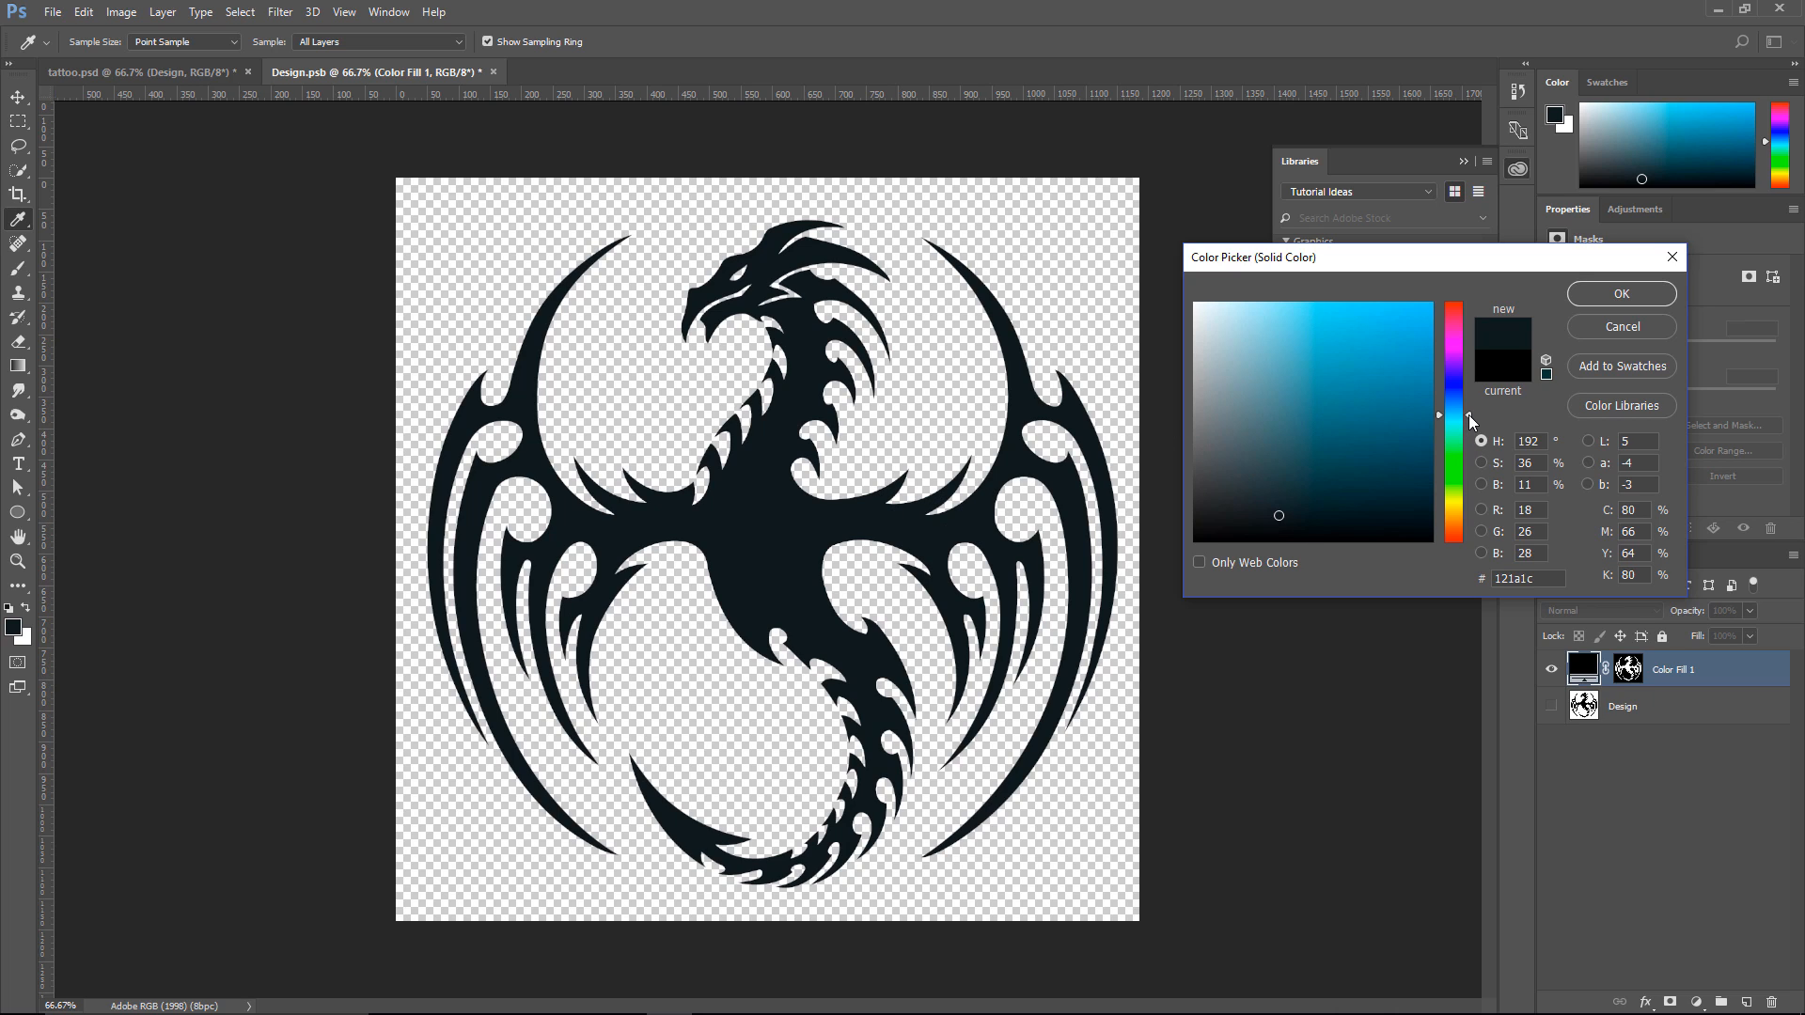
left_click_drag(1471, 421, 1472, 430)
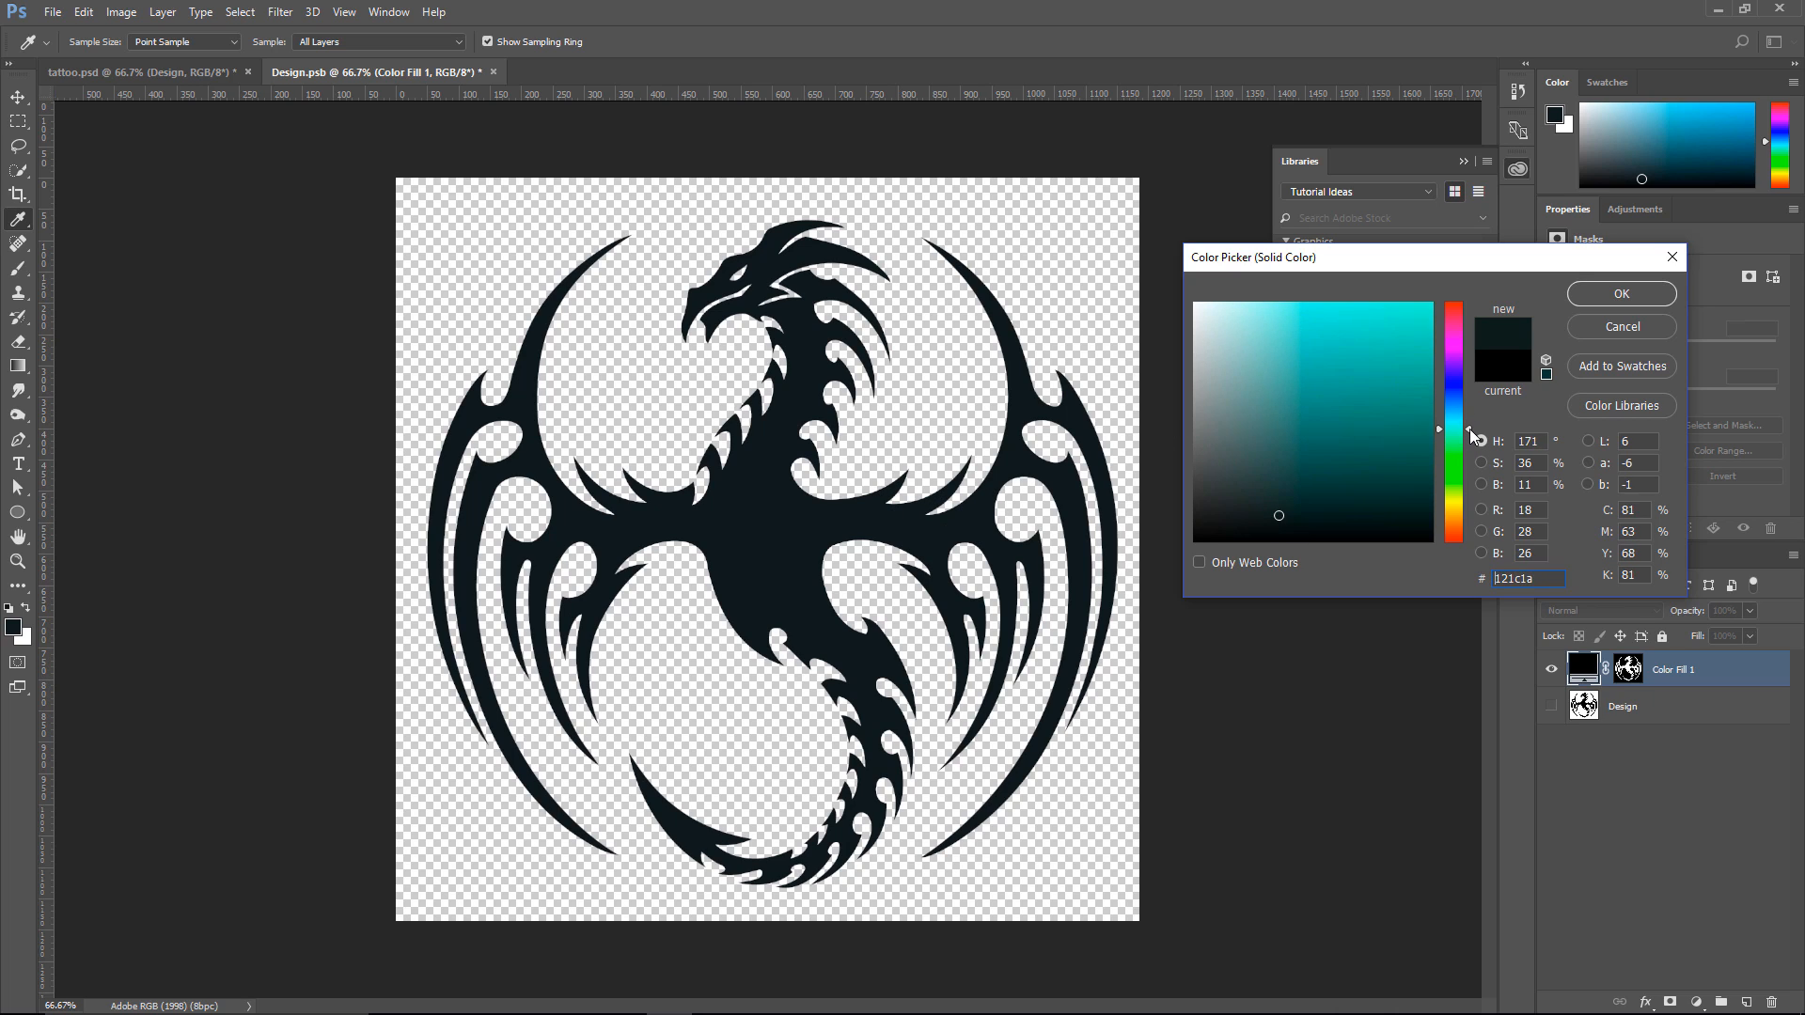
left_click(1632, 301)
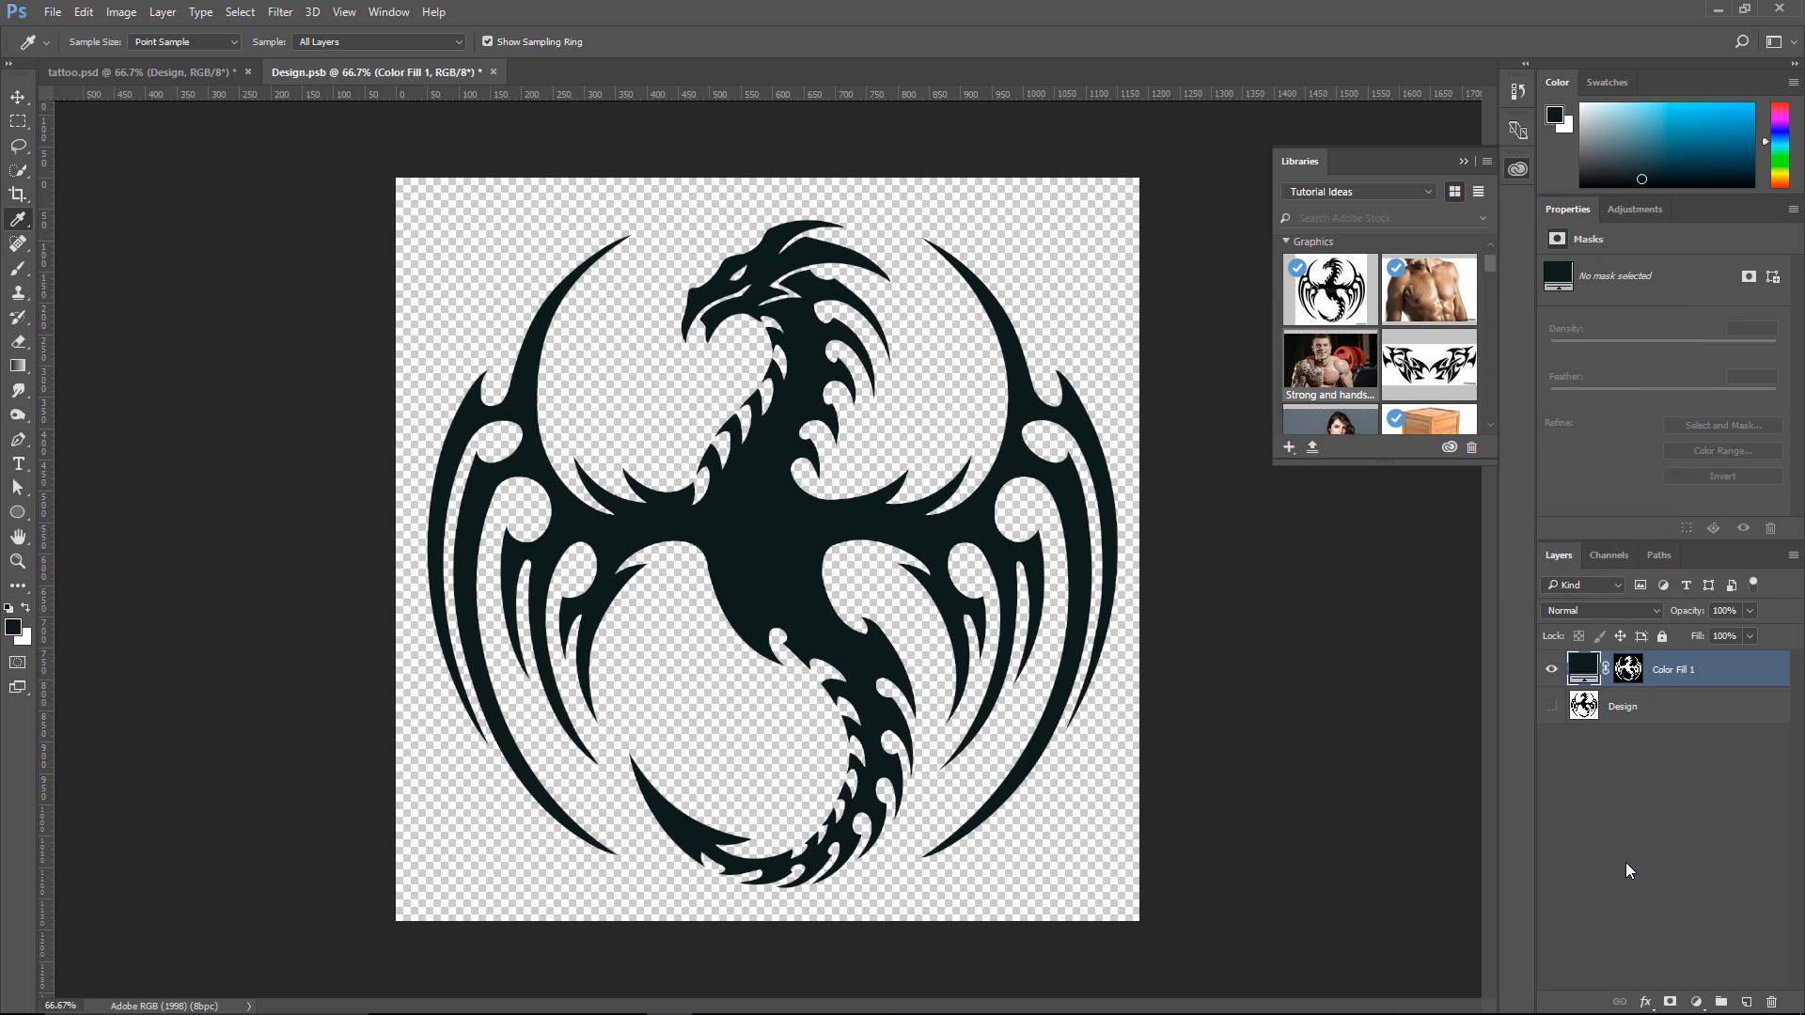
left_click(494, 73)
left_click(815, 395)
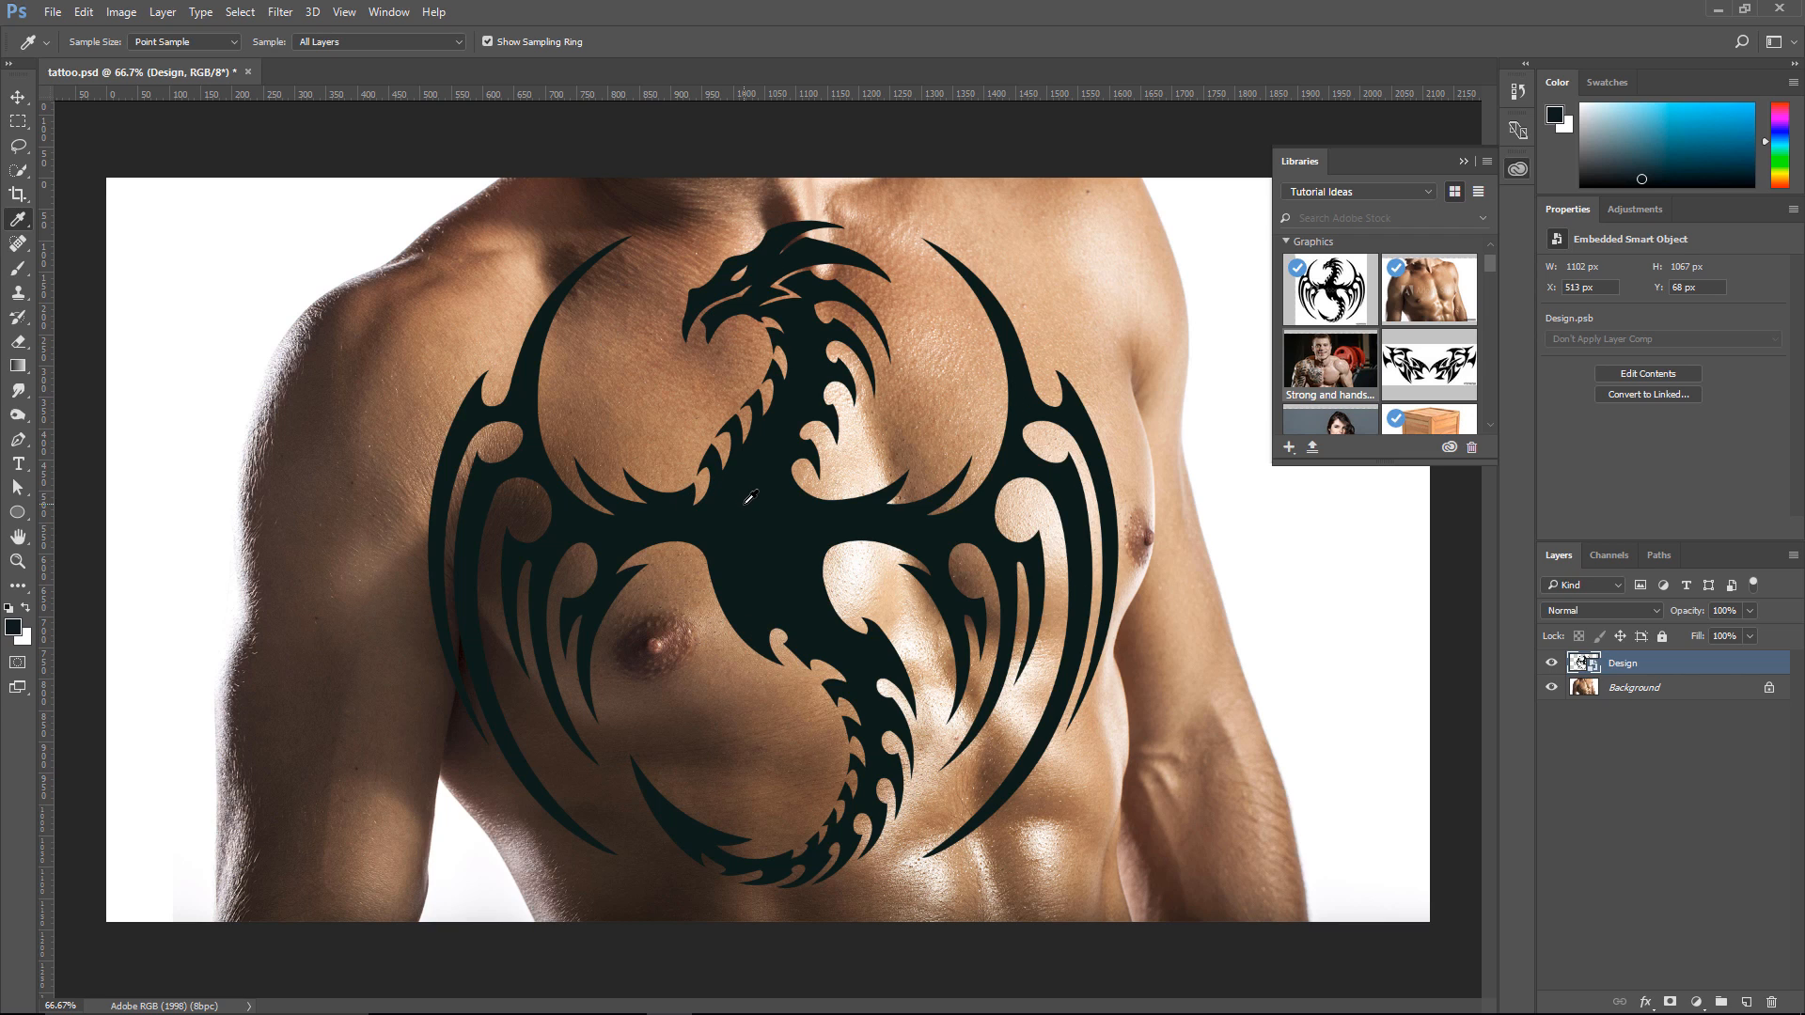
Scale the dragon design proportionally to about 55%, place it on the upper chest, and rotate it about -15.3°
key("ctrl+t")
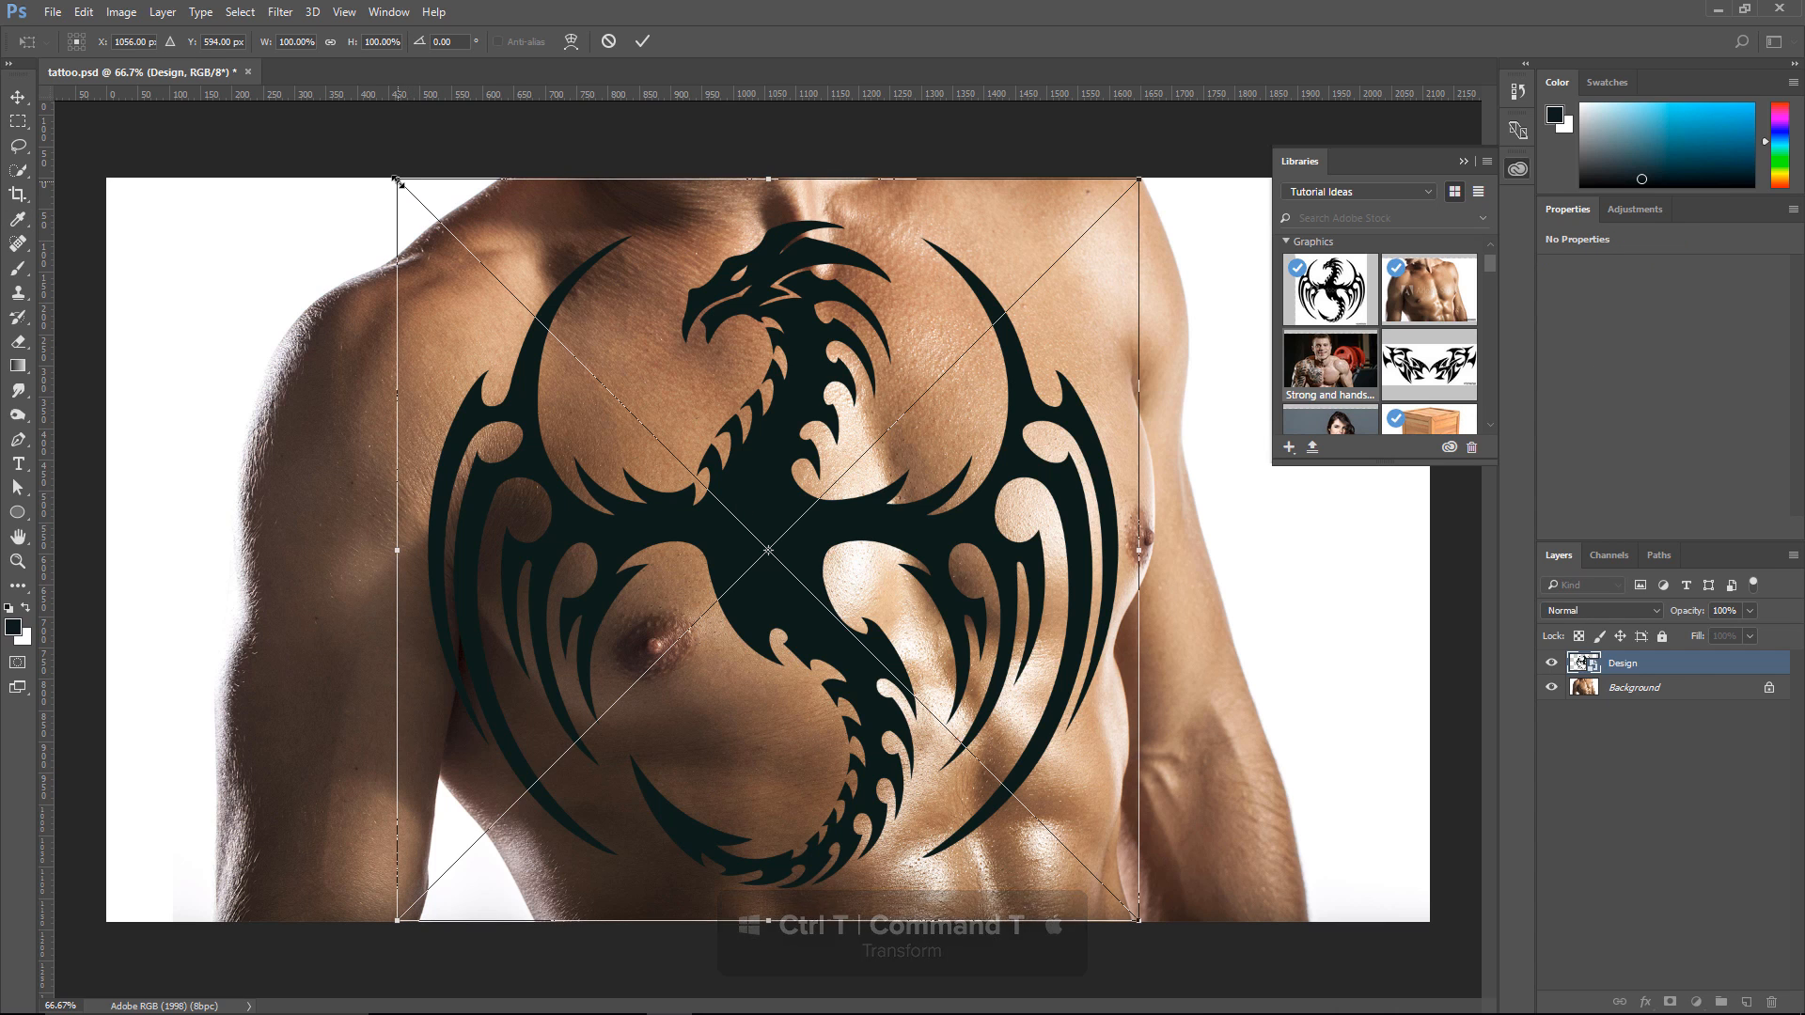
left_click_drag(399, 183, 648, 611)
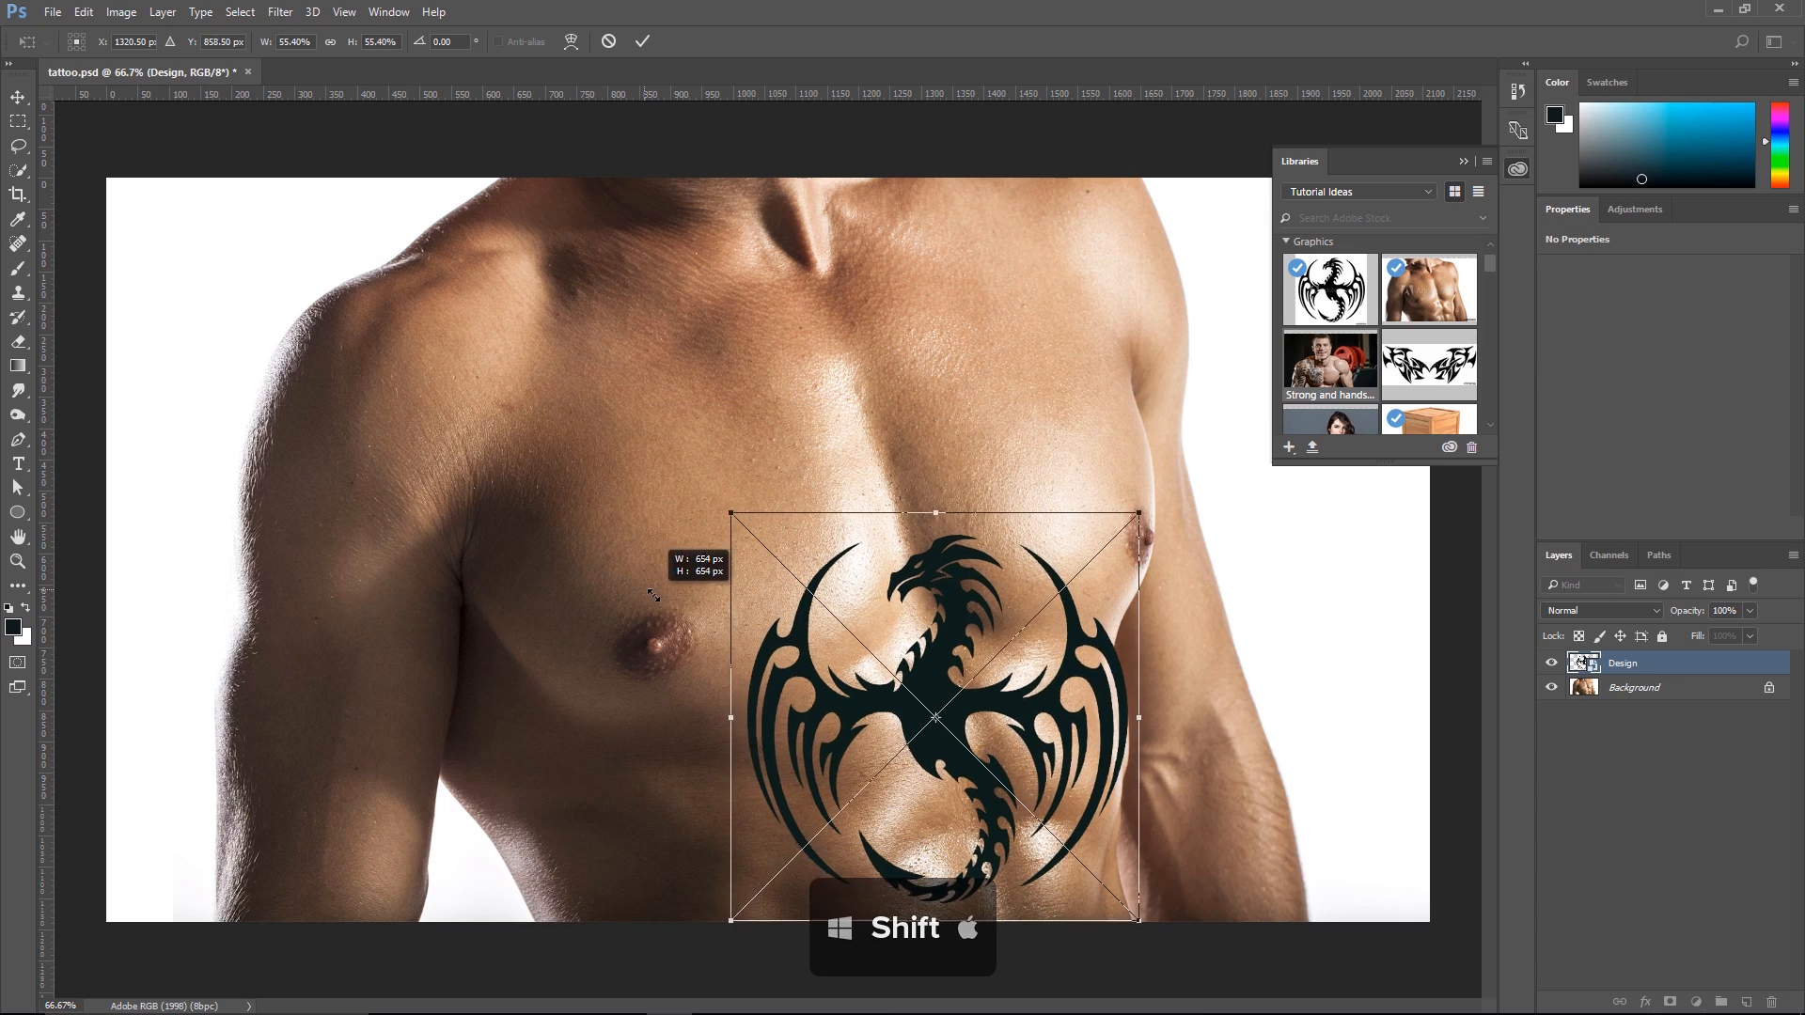
left_click_drag(1014, 728, 943, 494)
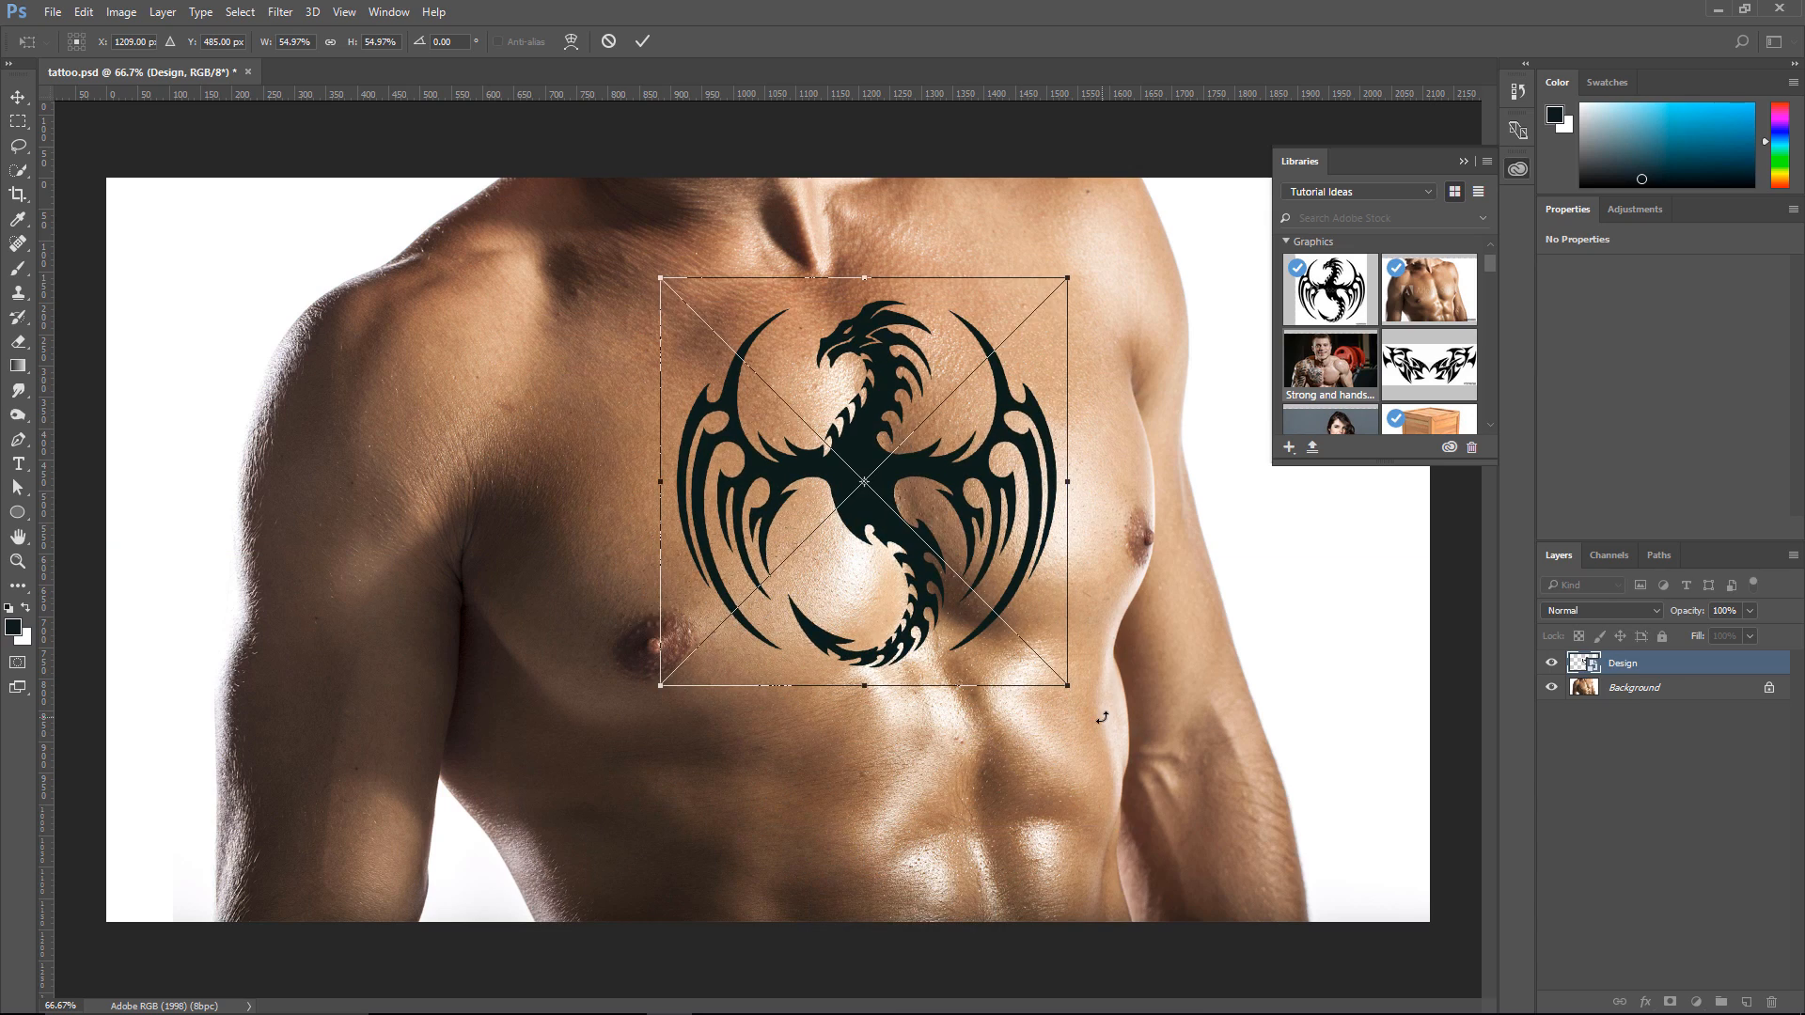
left_click_drag(1102, 717, 1153, 655)
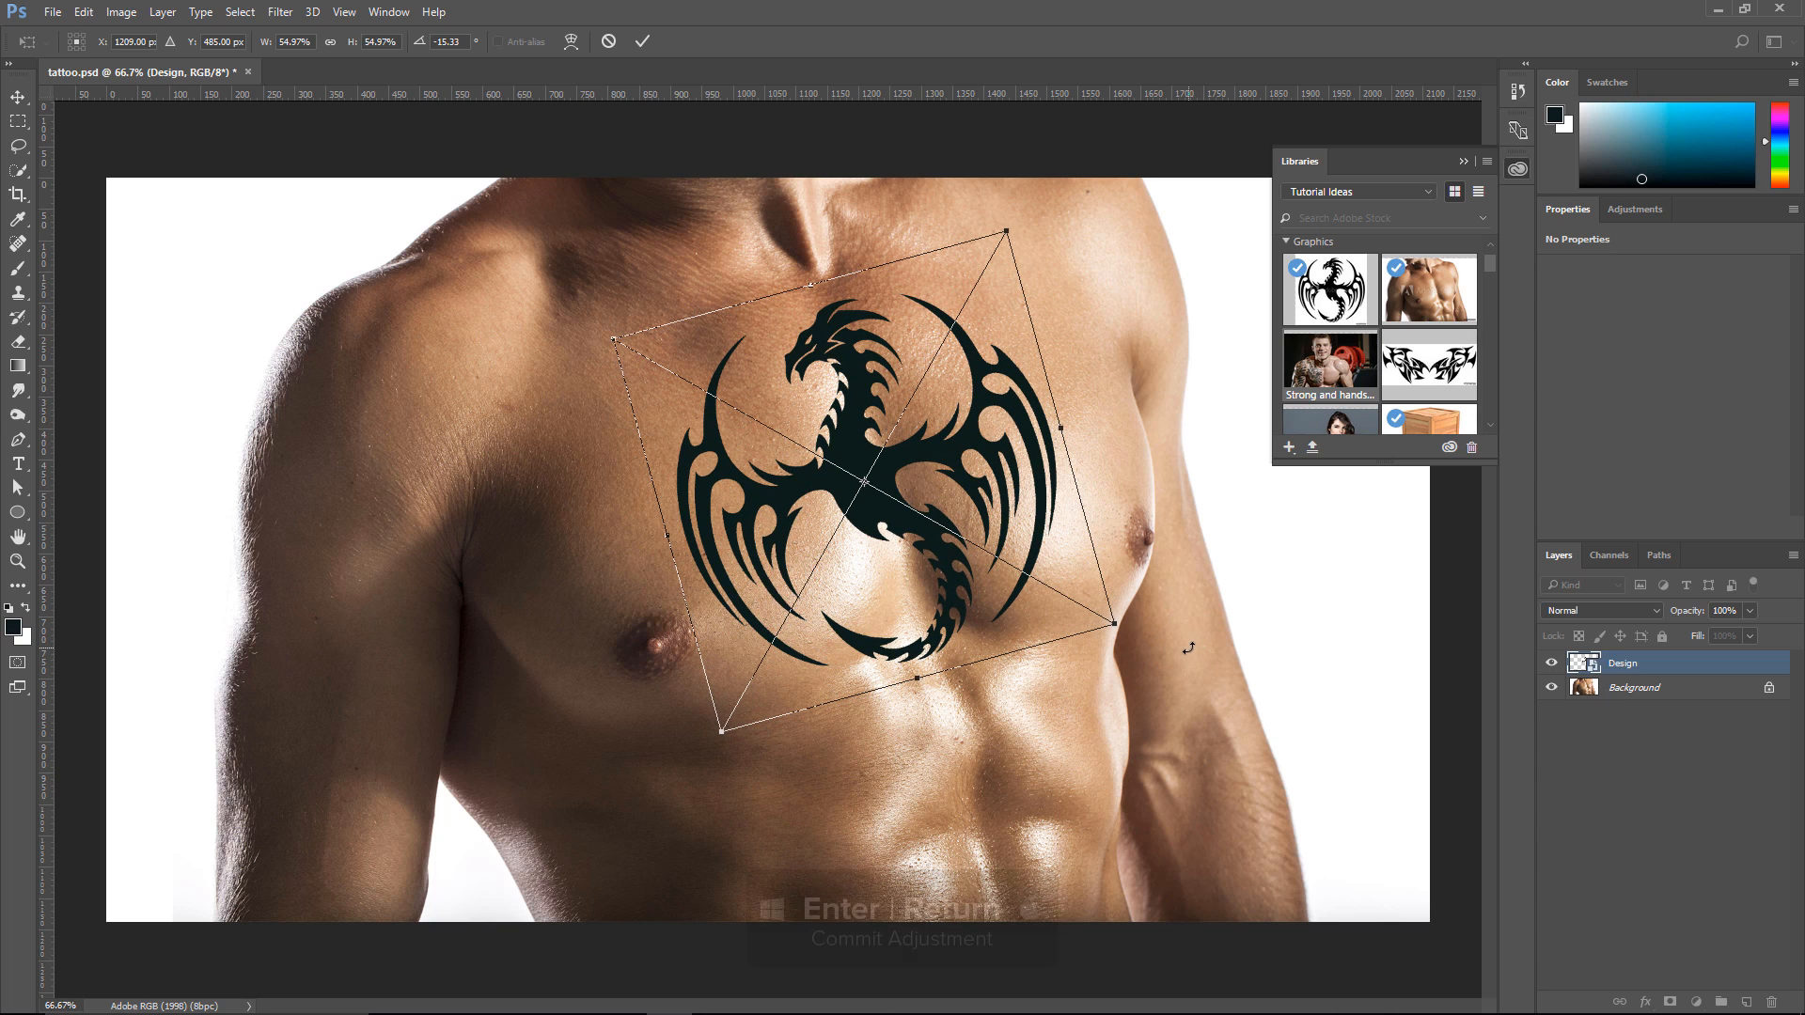
key("Return")
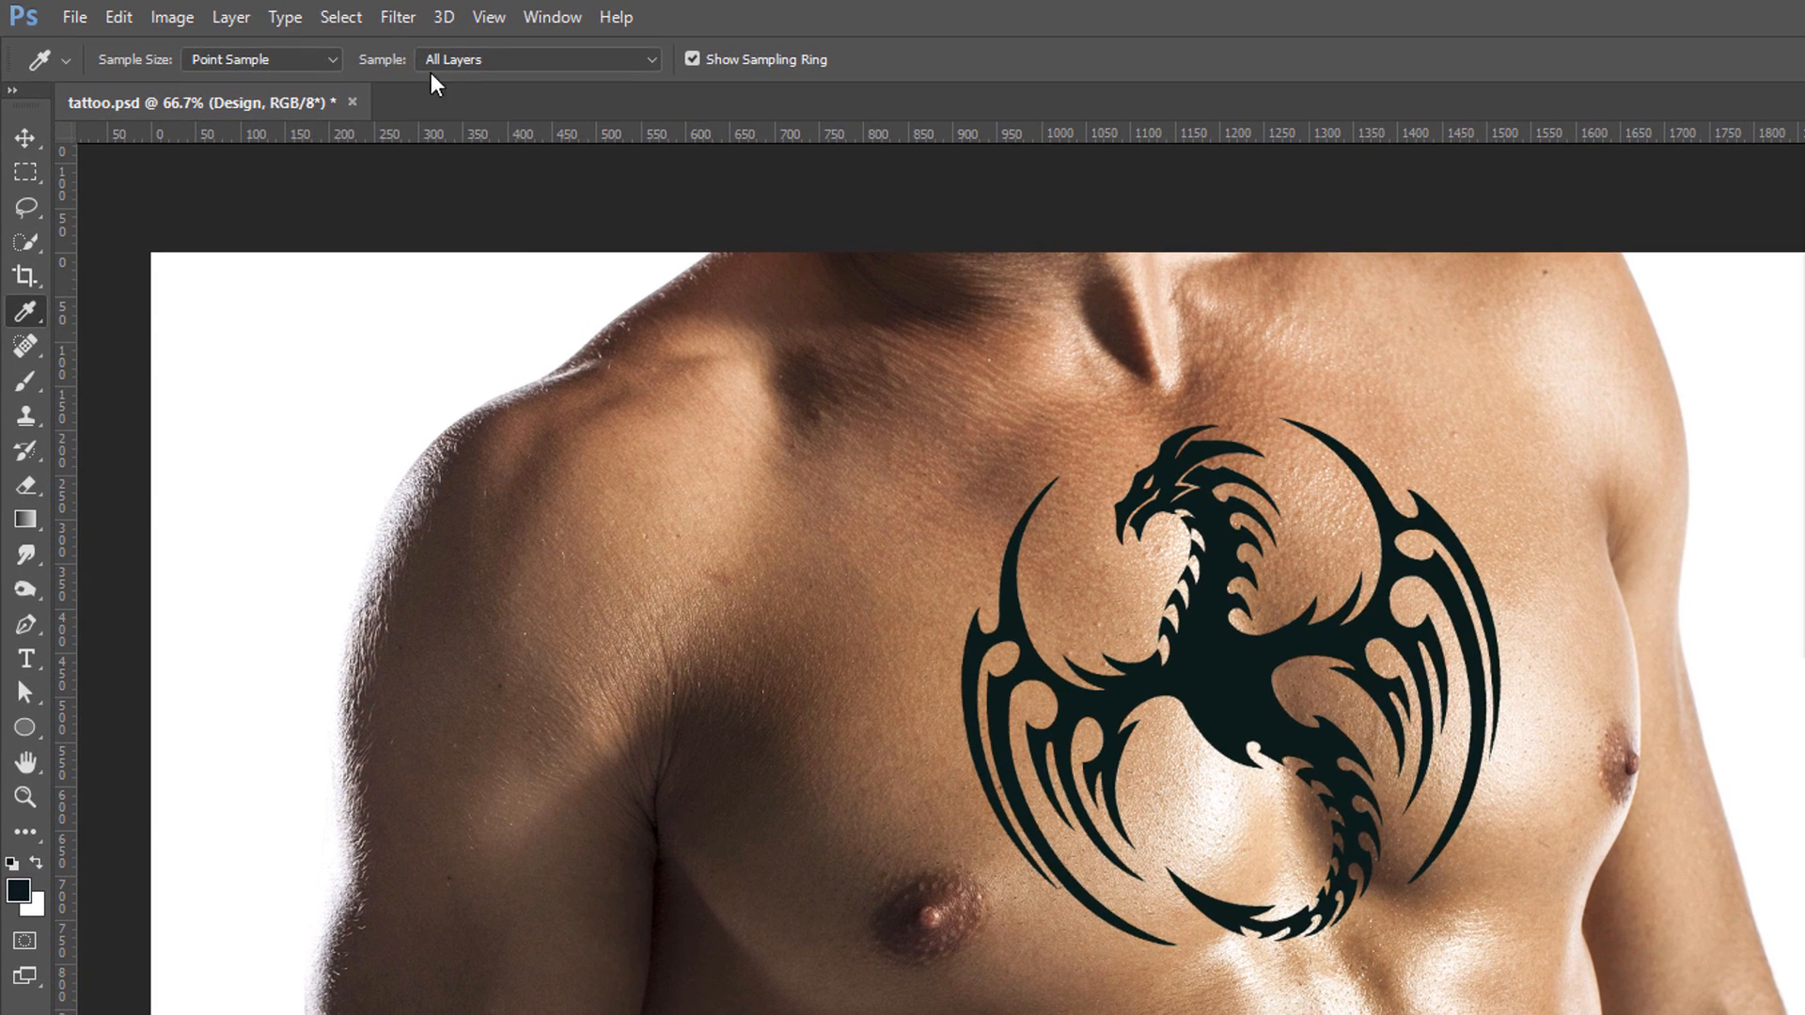
Liquify the Design layer with the Bloat tool at brush size 400, inverted to pinch in the dragon's head area, and apply the filter
left_click(398, 17)
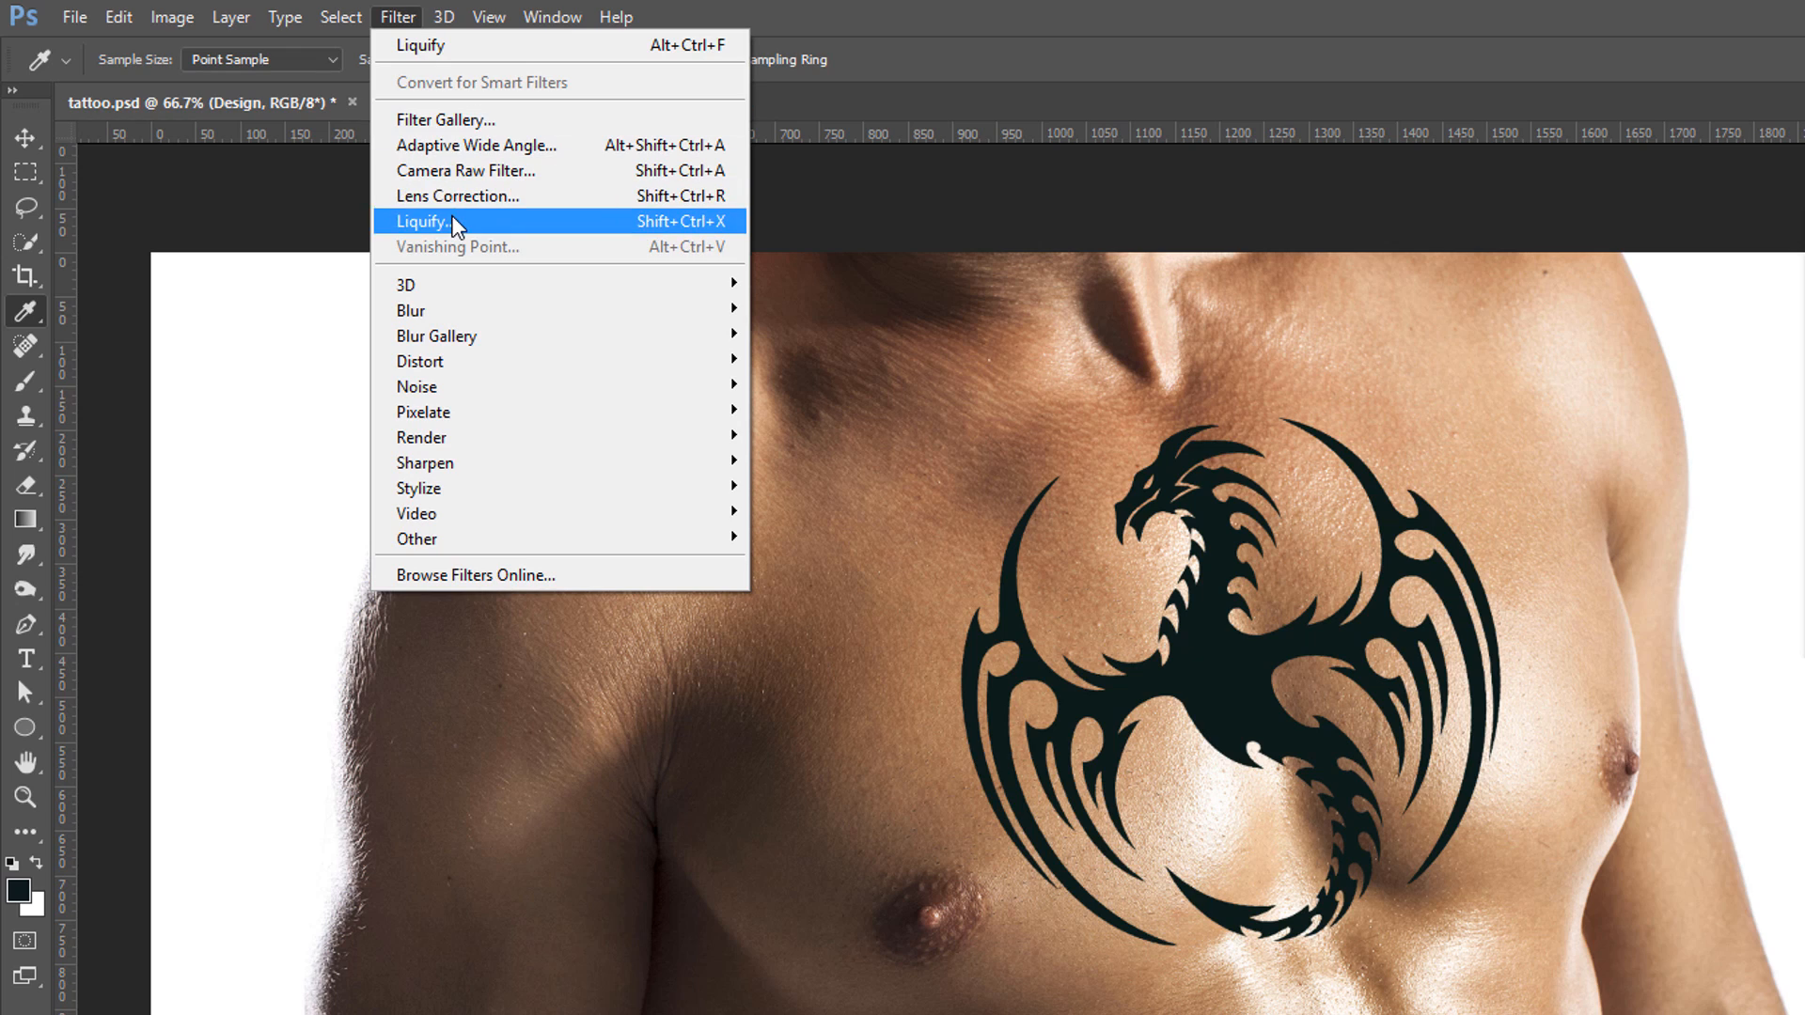
left_click(454, 222)
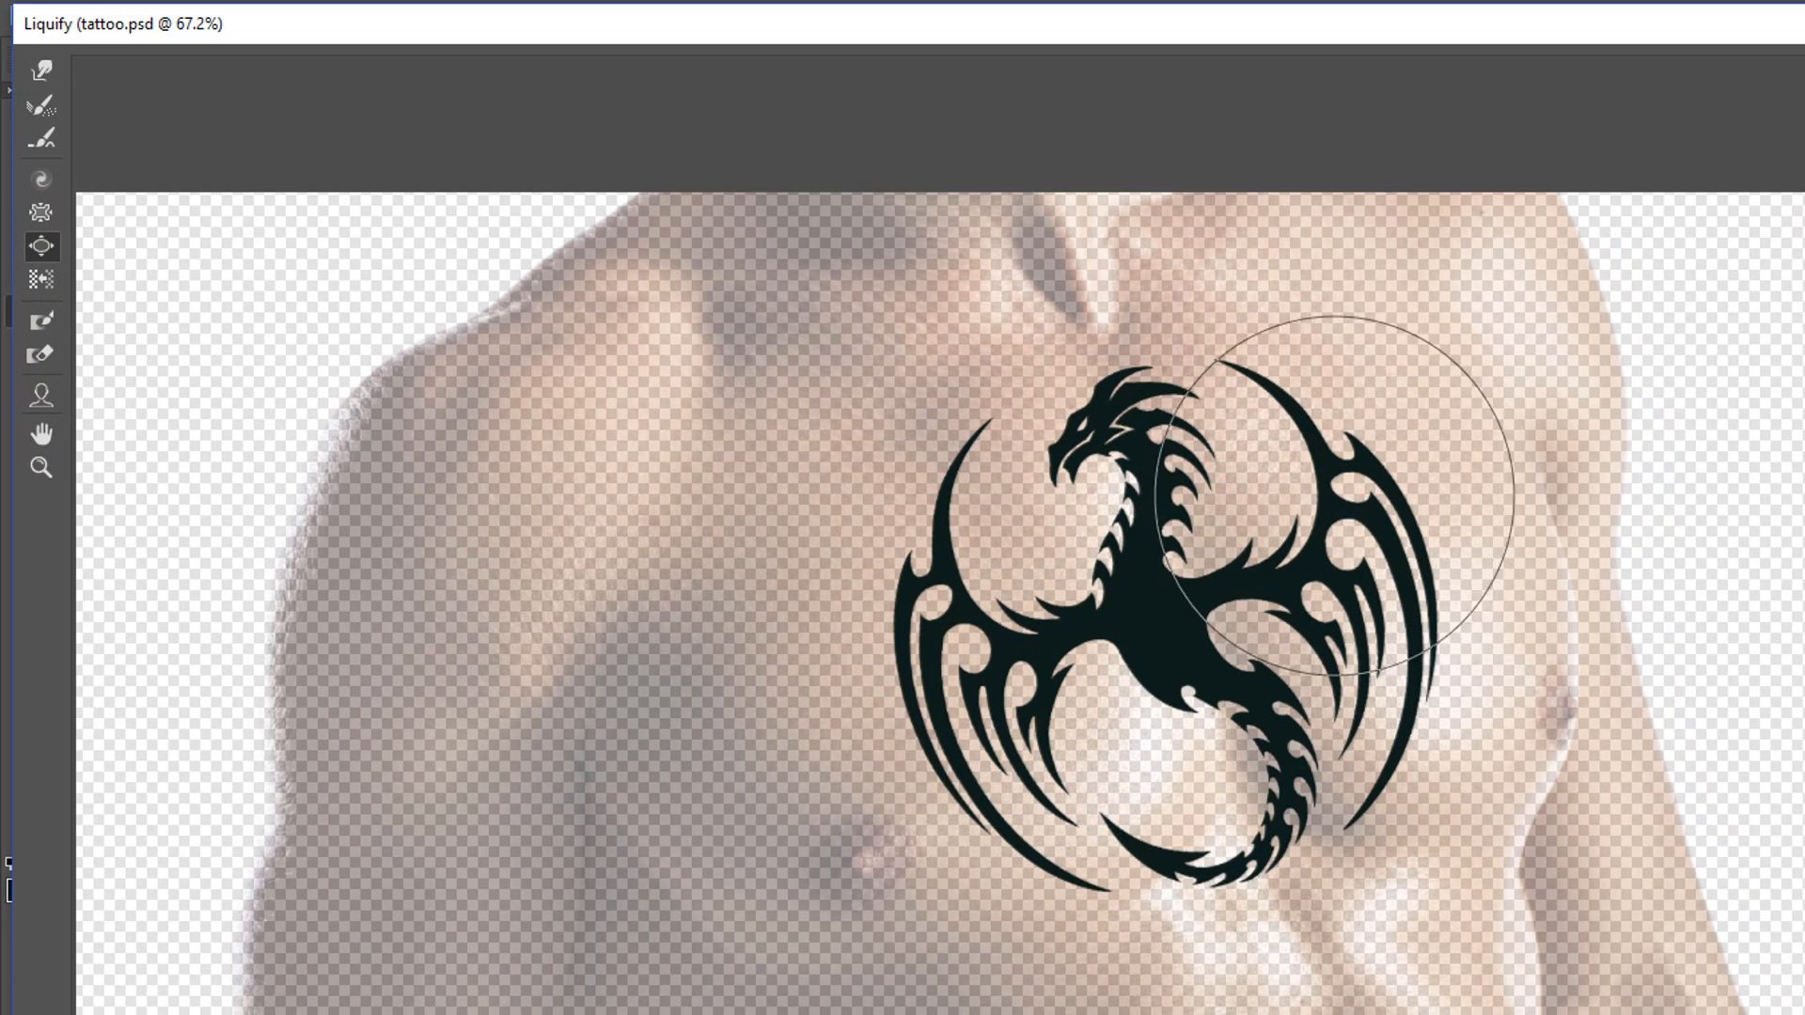
left_click(42, 70)
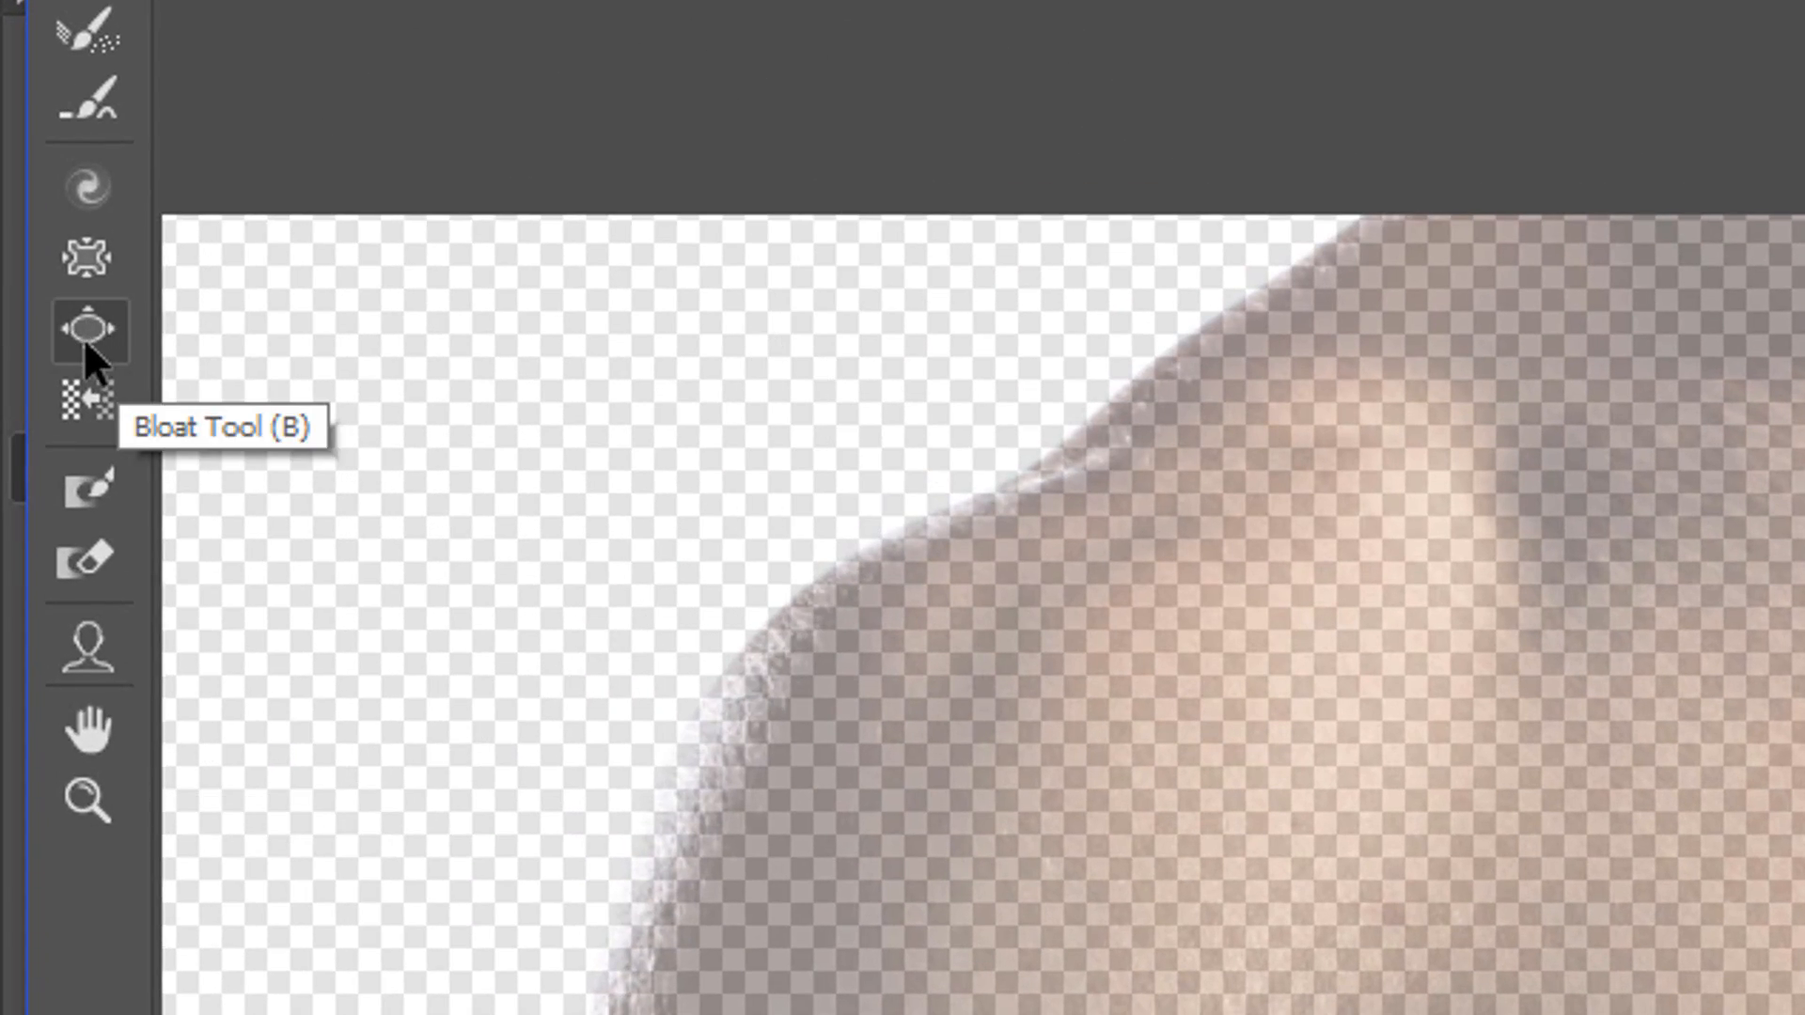
left_click(79, 307)
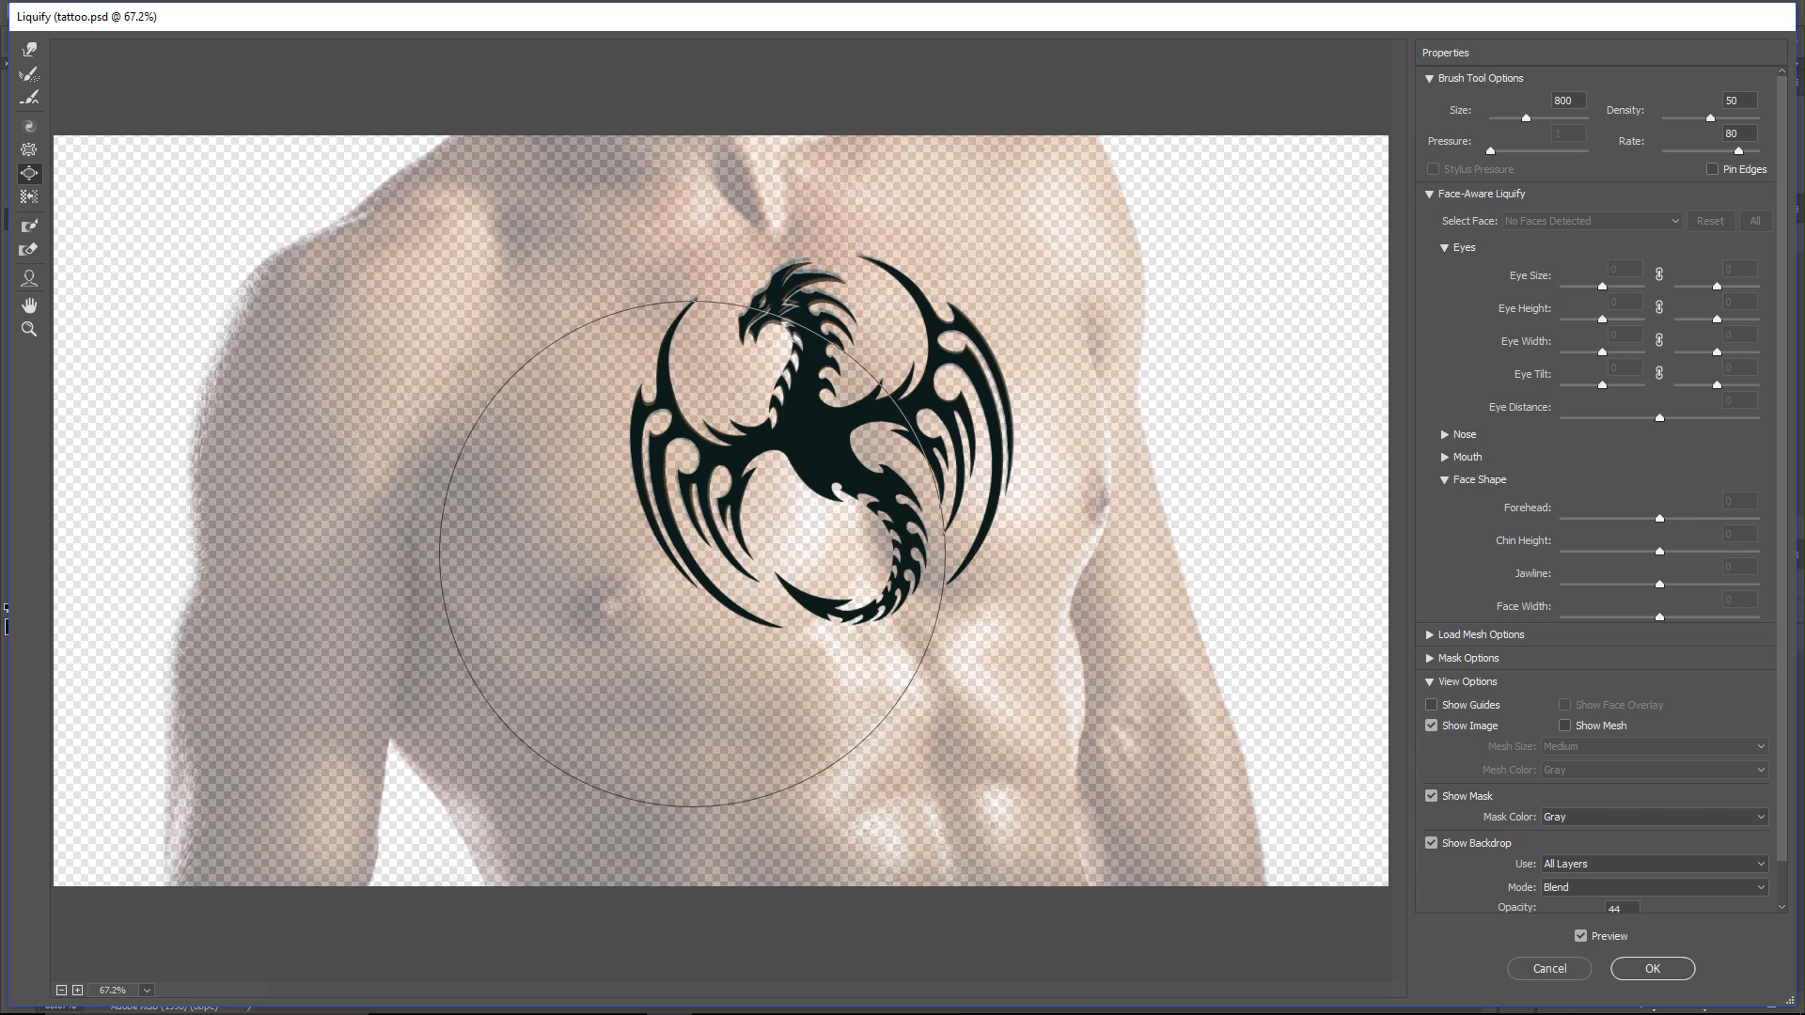
key("alt")
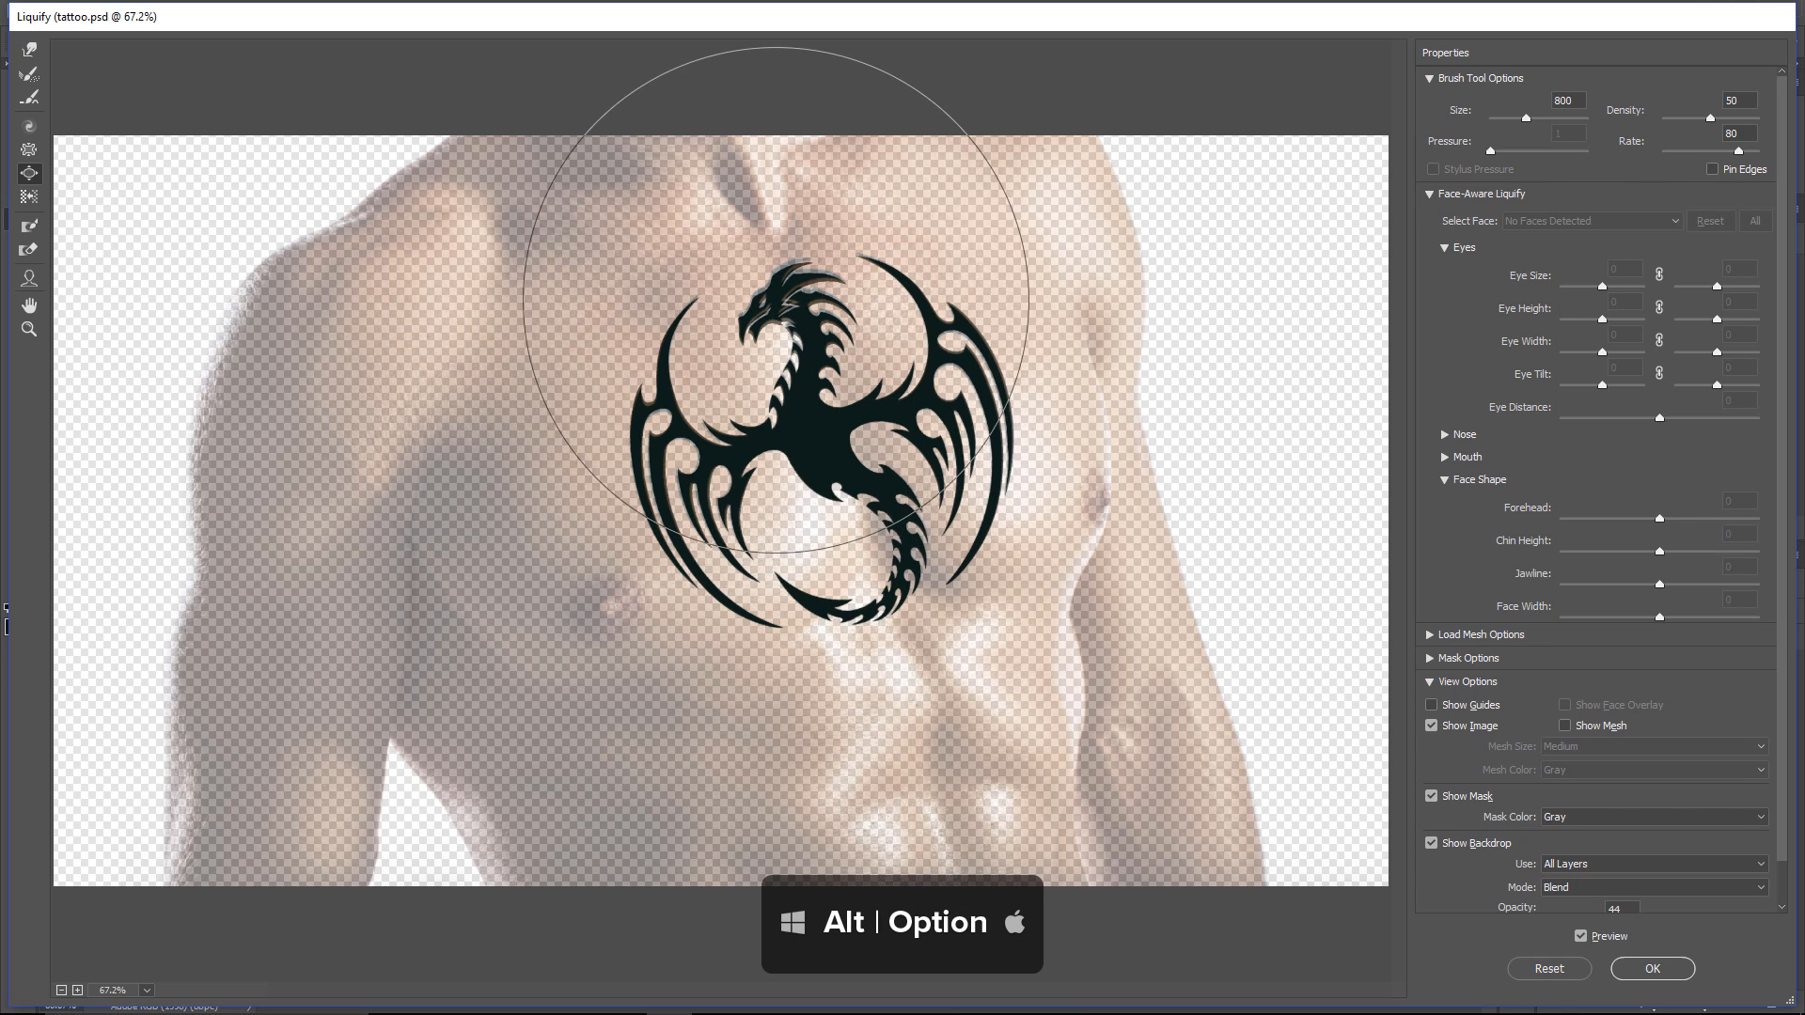
key("bracketleft")
key("bracketleft")
key("bracketleft")
key("bracketleft")
left_click(795, 317, "alt")
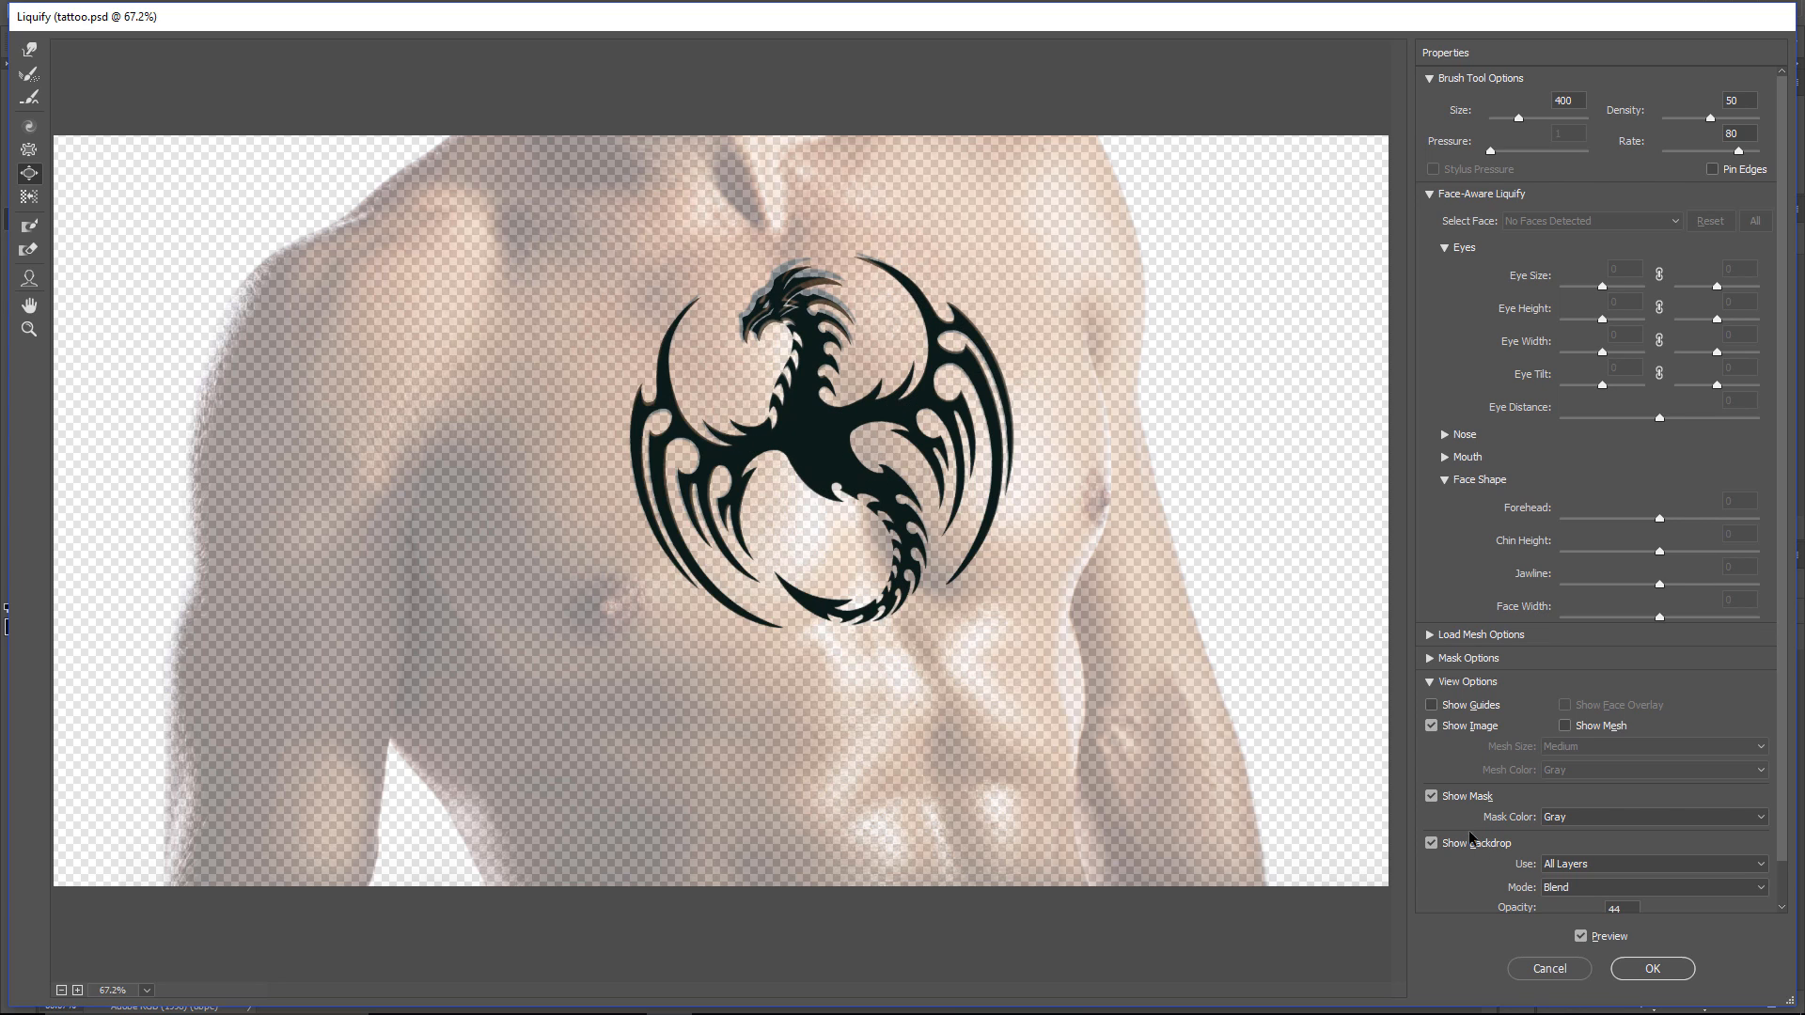
left_click(1651, 968)
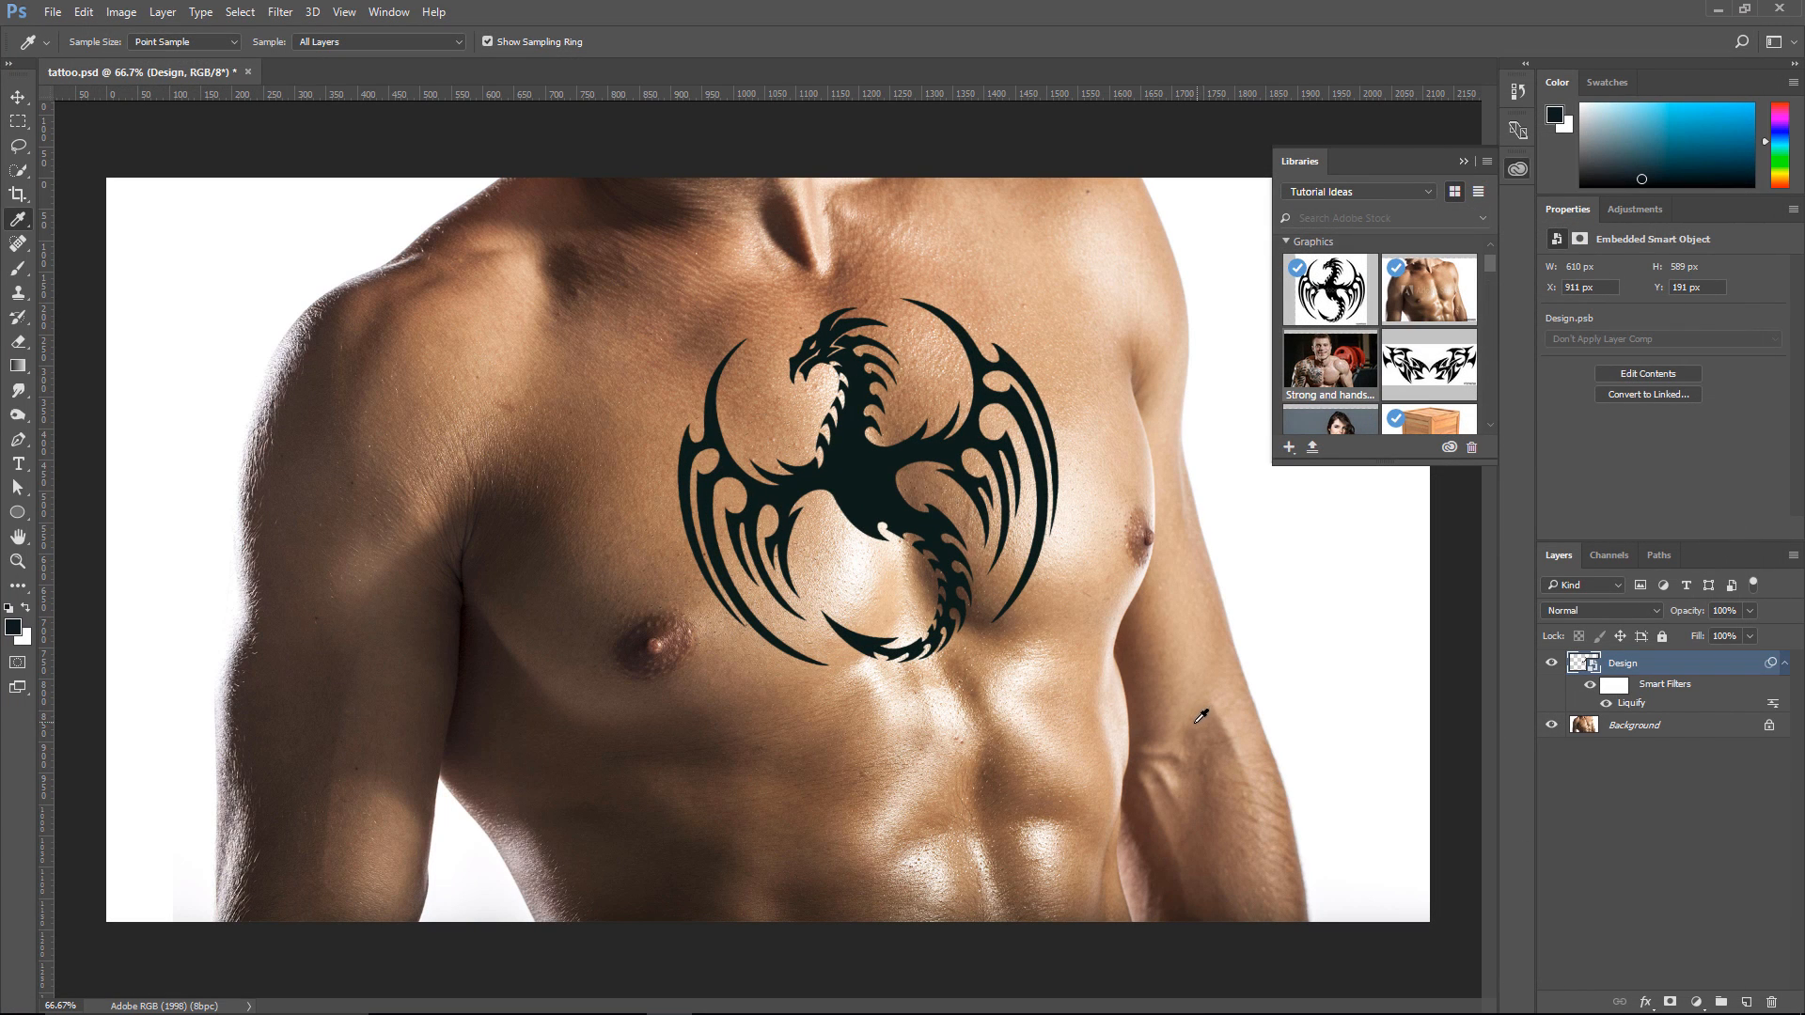
Apply a Puppet Warp to the dragon with pins on both wings, the head and the tail, nudging the head slightly
left_click(93, 19)
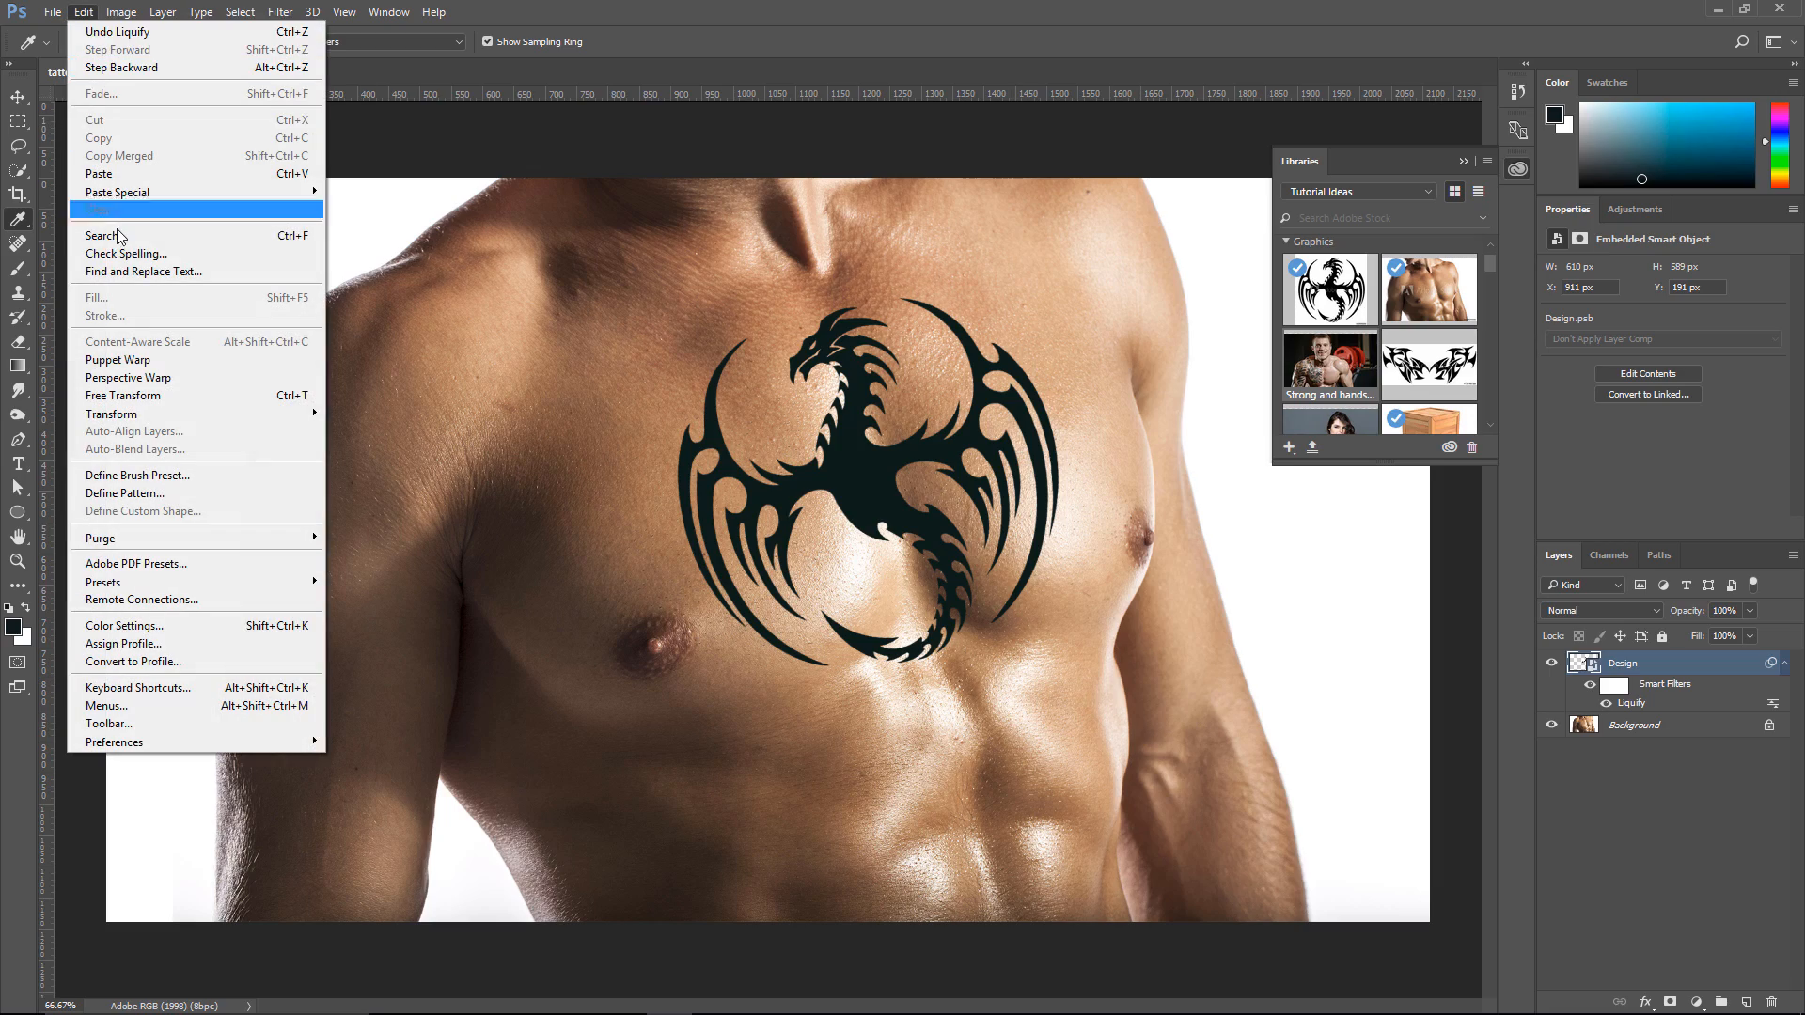
left_click(160, 350)
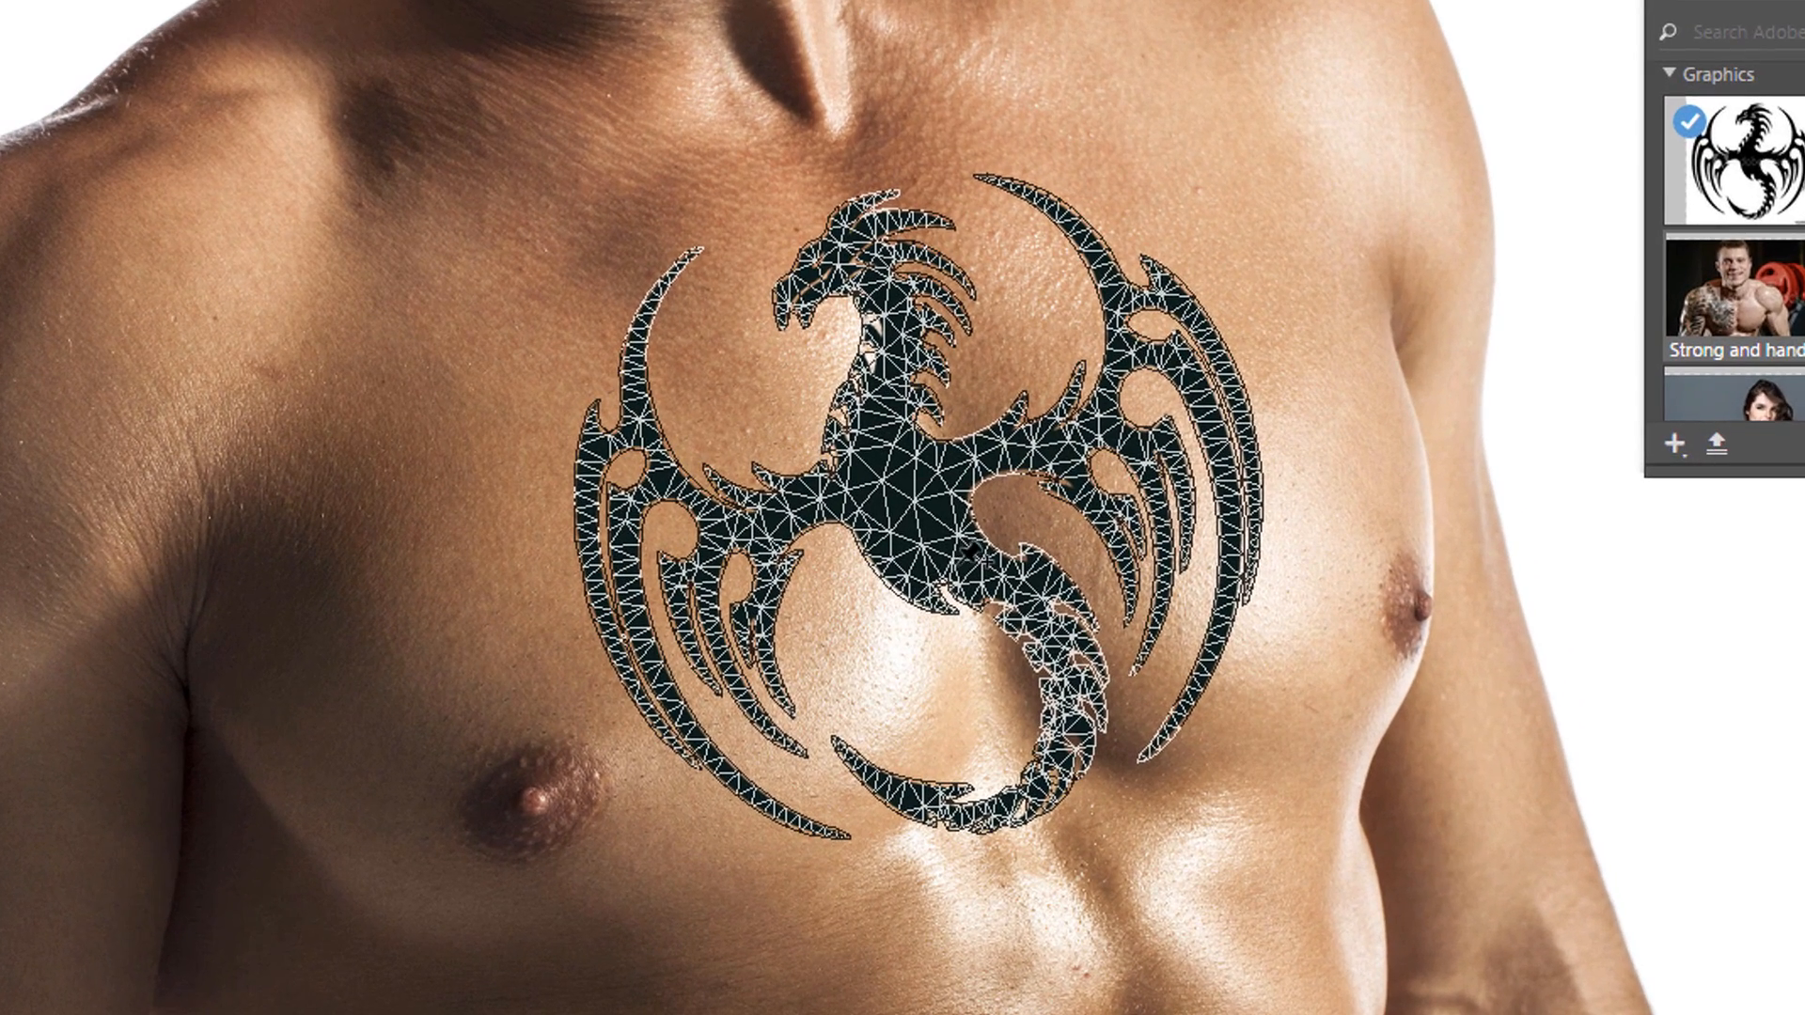
left_click(1170, 355)
left_click(584, 558)
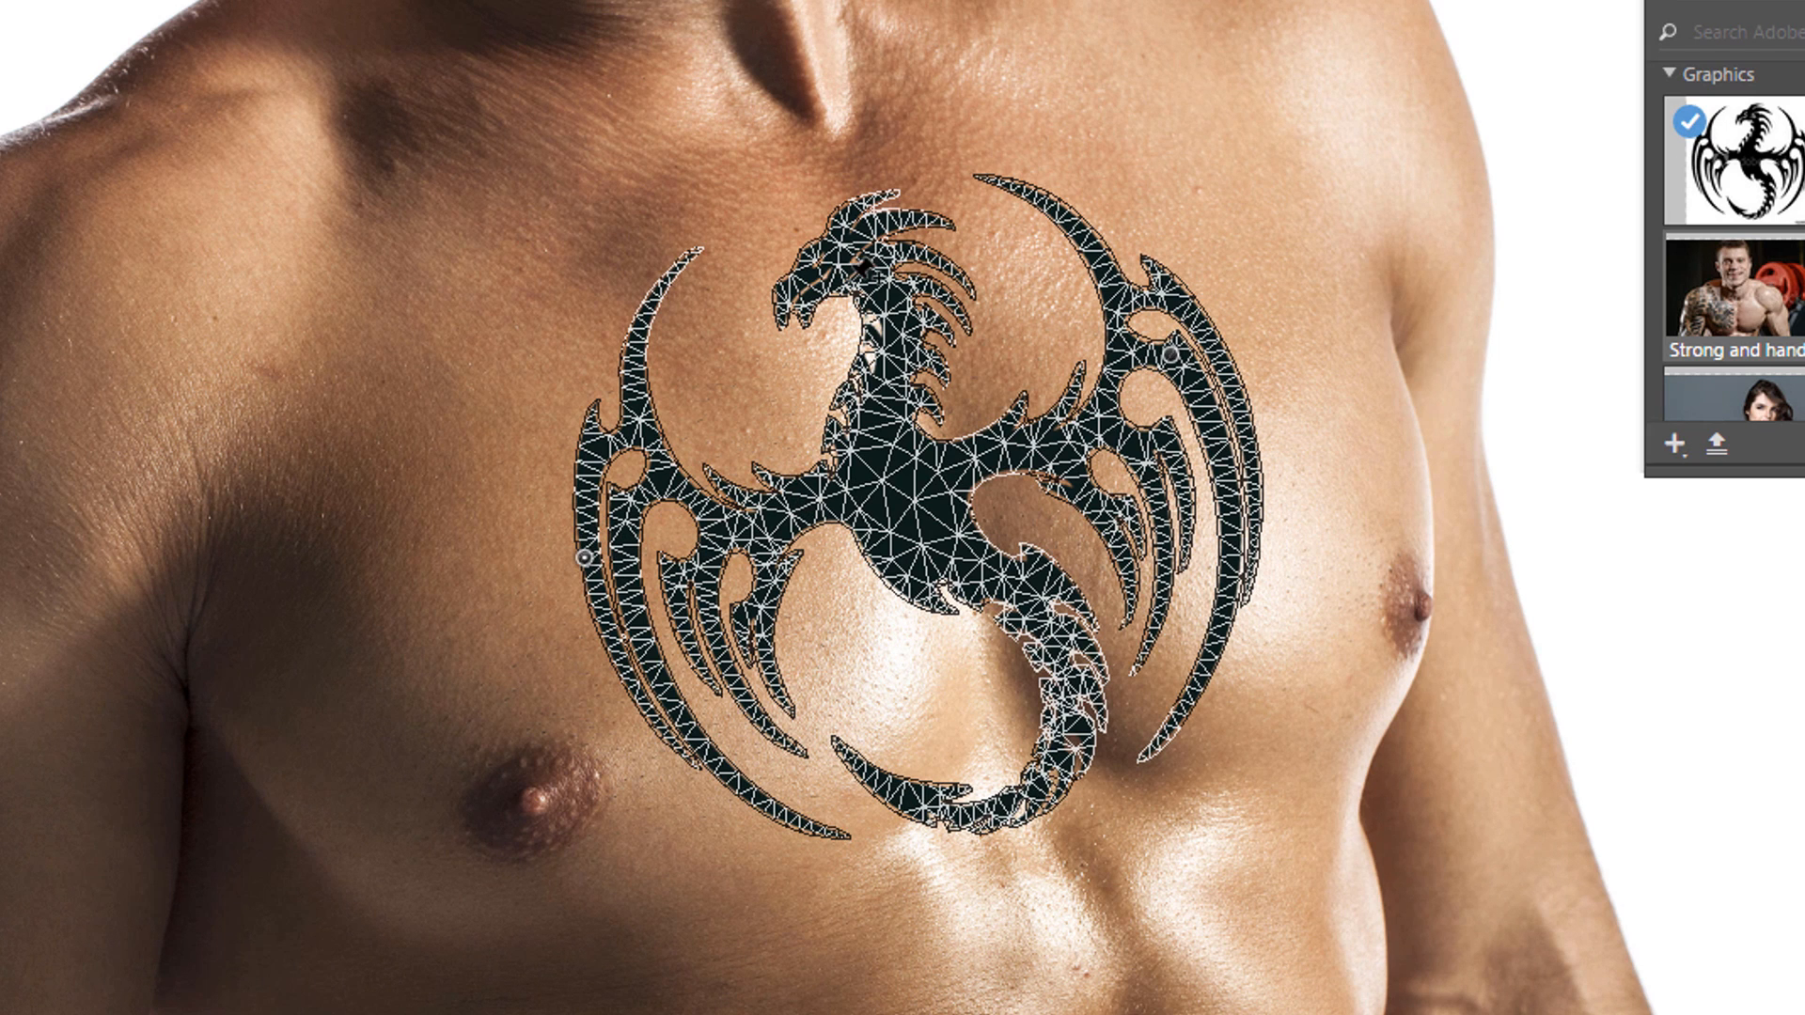
left_click(862, 246)
left_click(1038, 777)
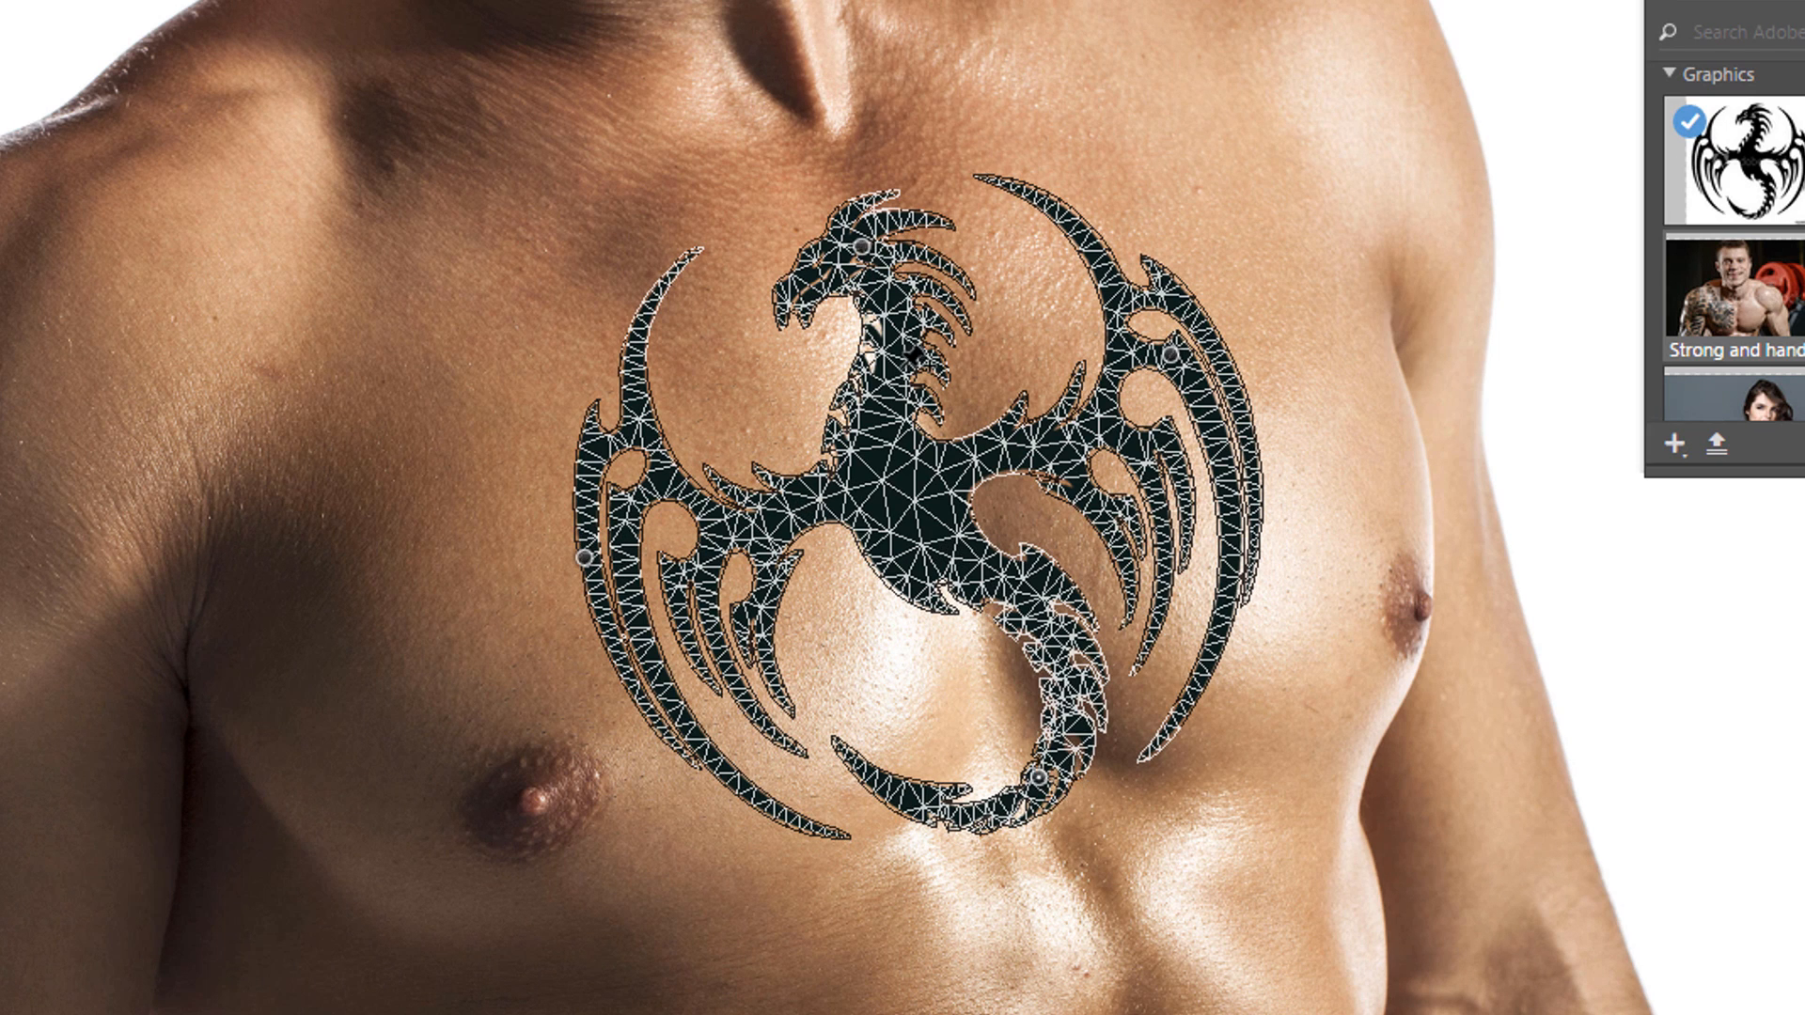
mouse_move(863, 247)
left_mouse_down()
mouse_move(881, 249)
mouse_move(859, 252)
left_mouse_up()
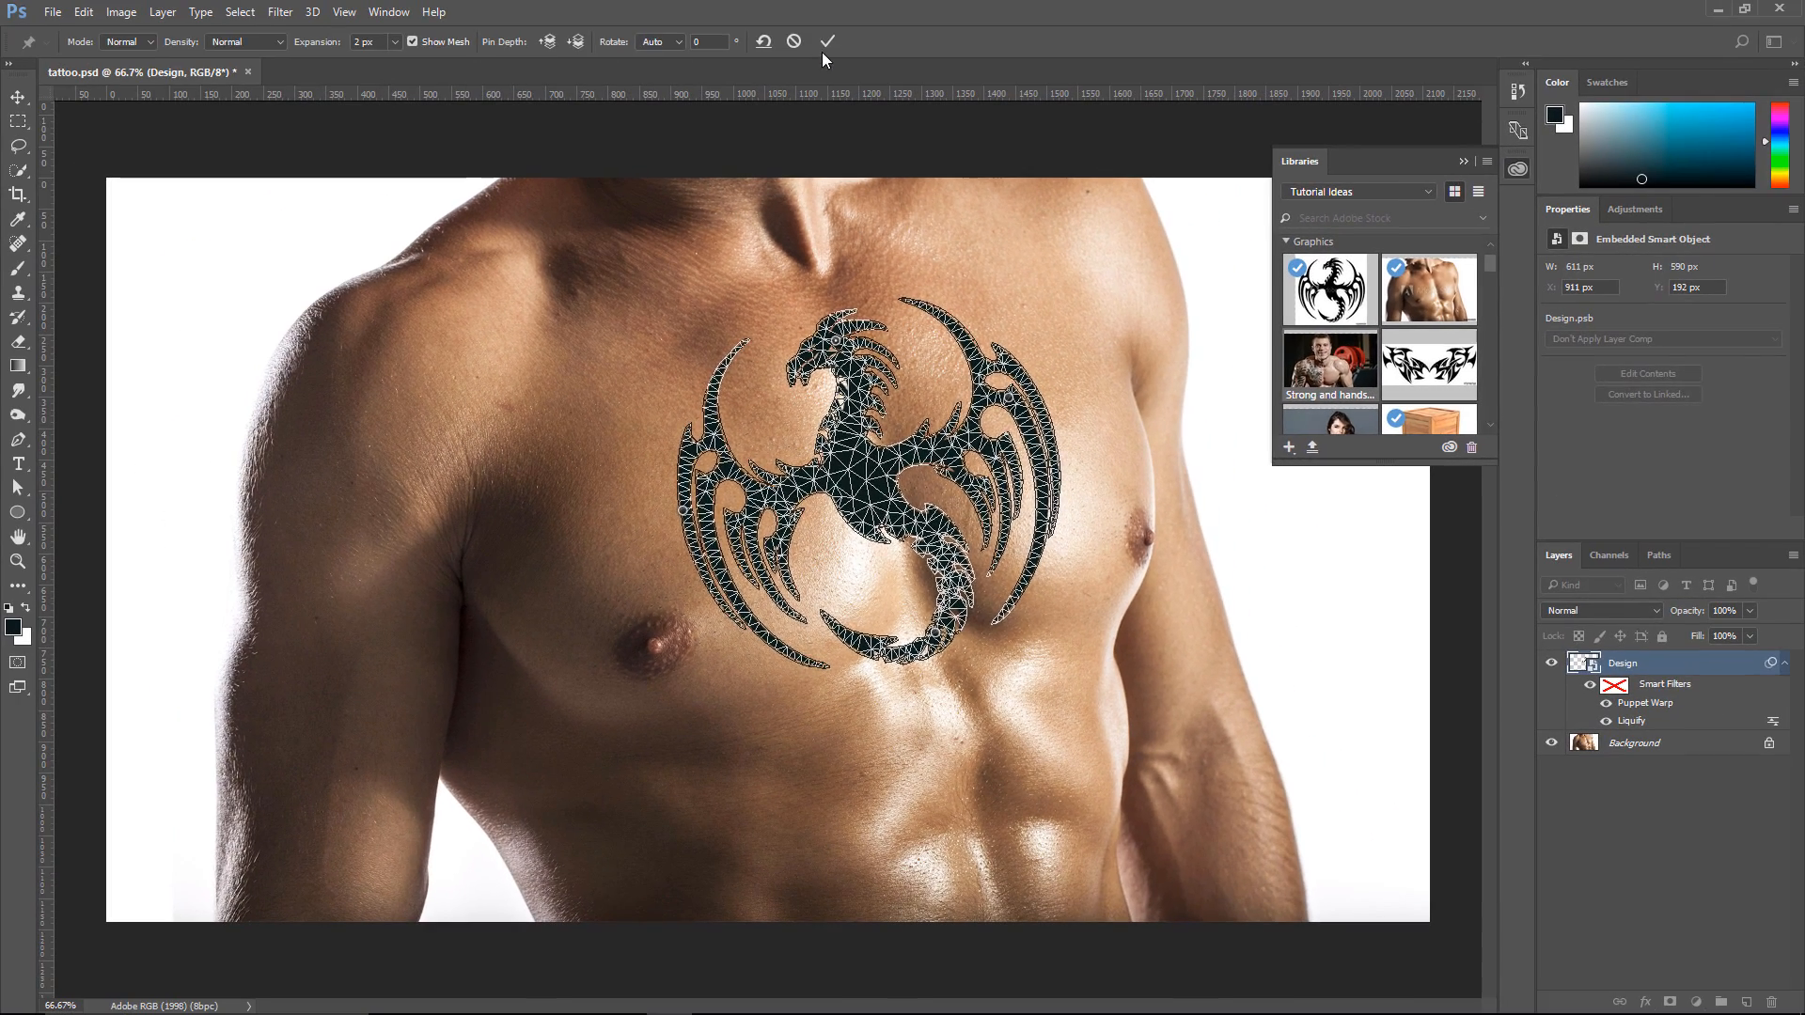
left_click(825, 43)
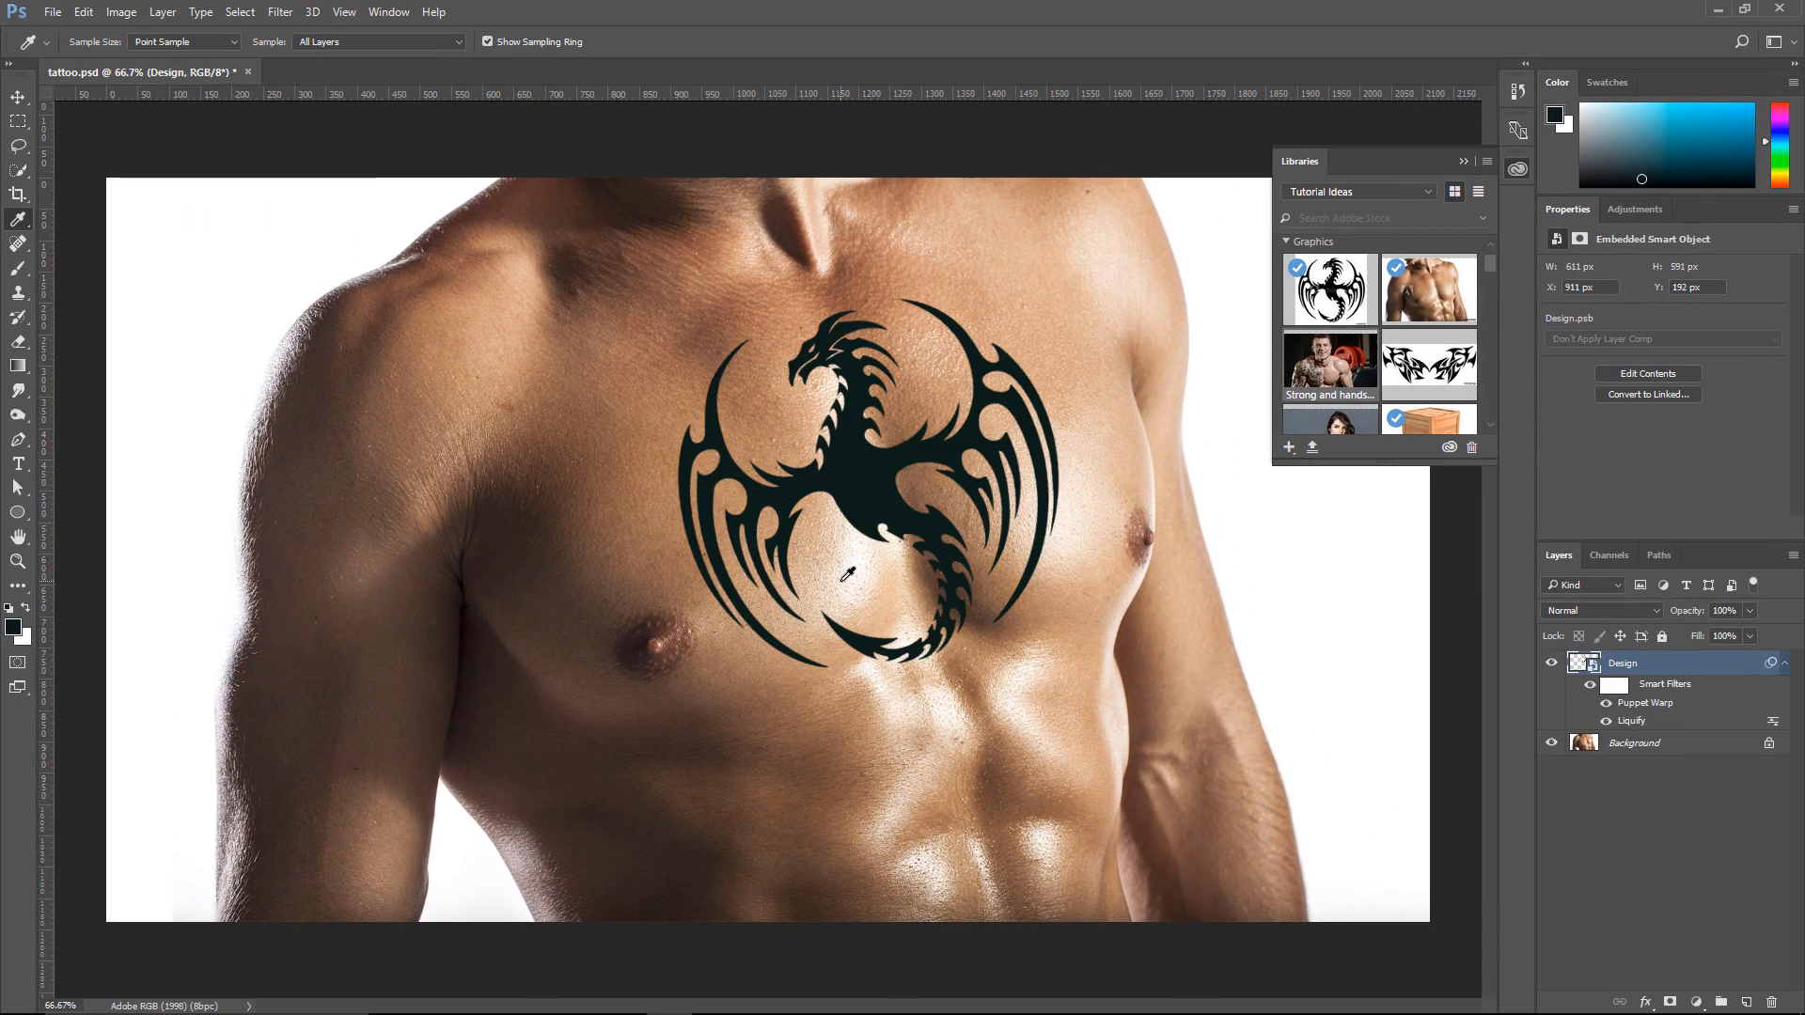
left_click(279, 13)
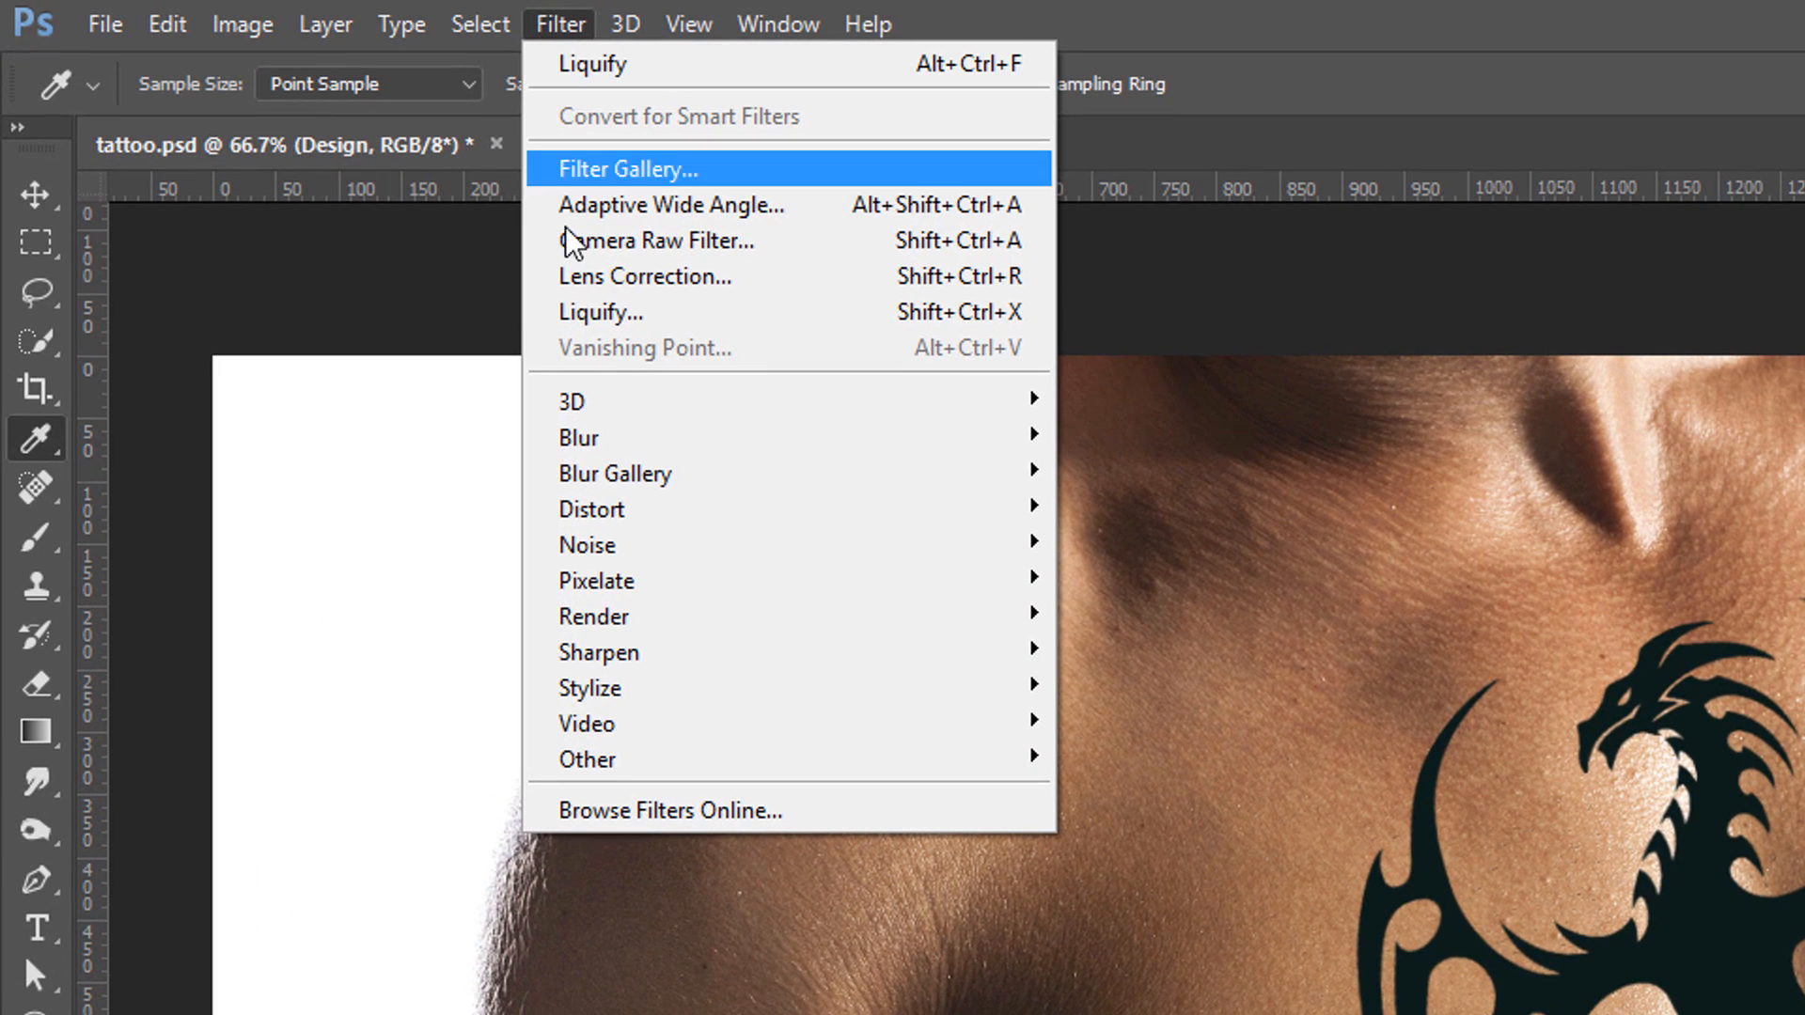
mouse_move(430, 340)
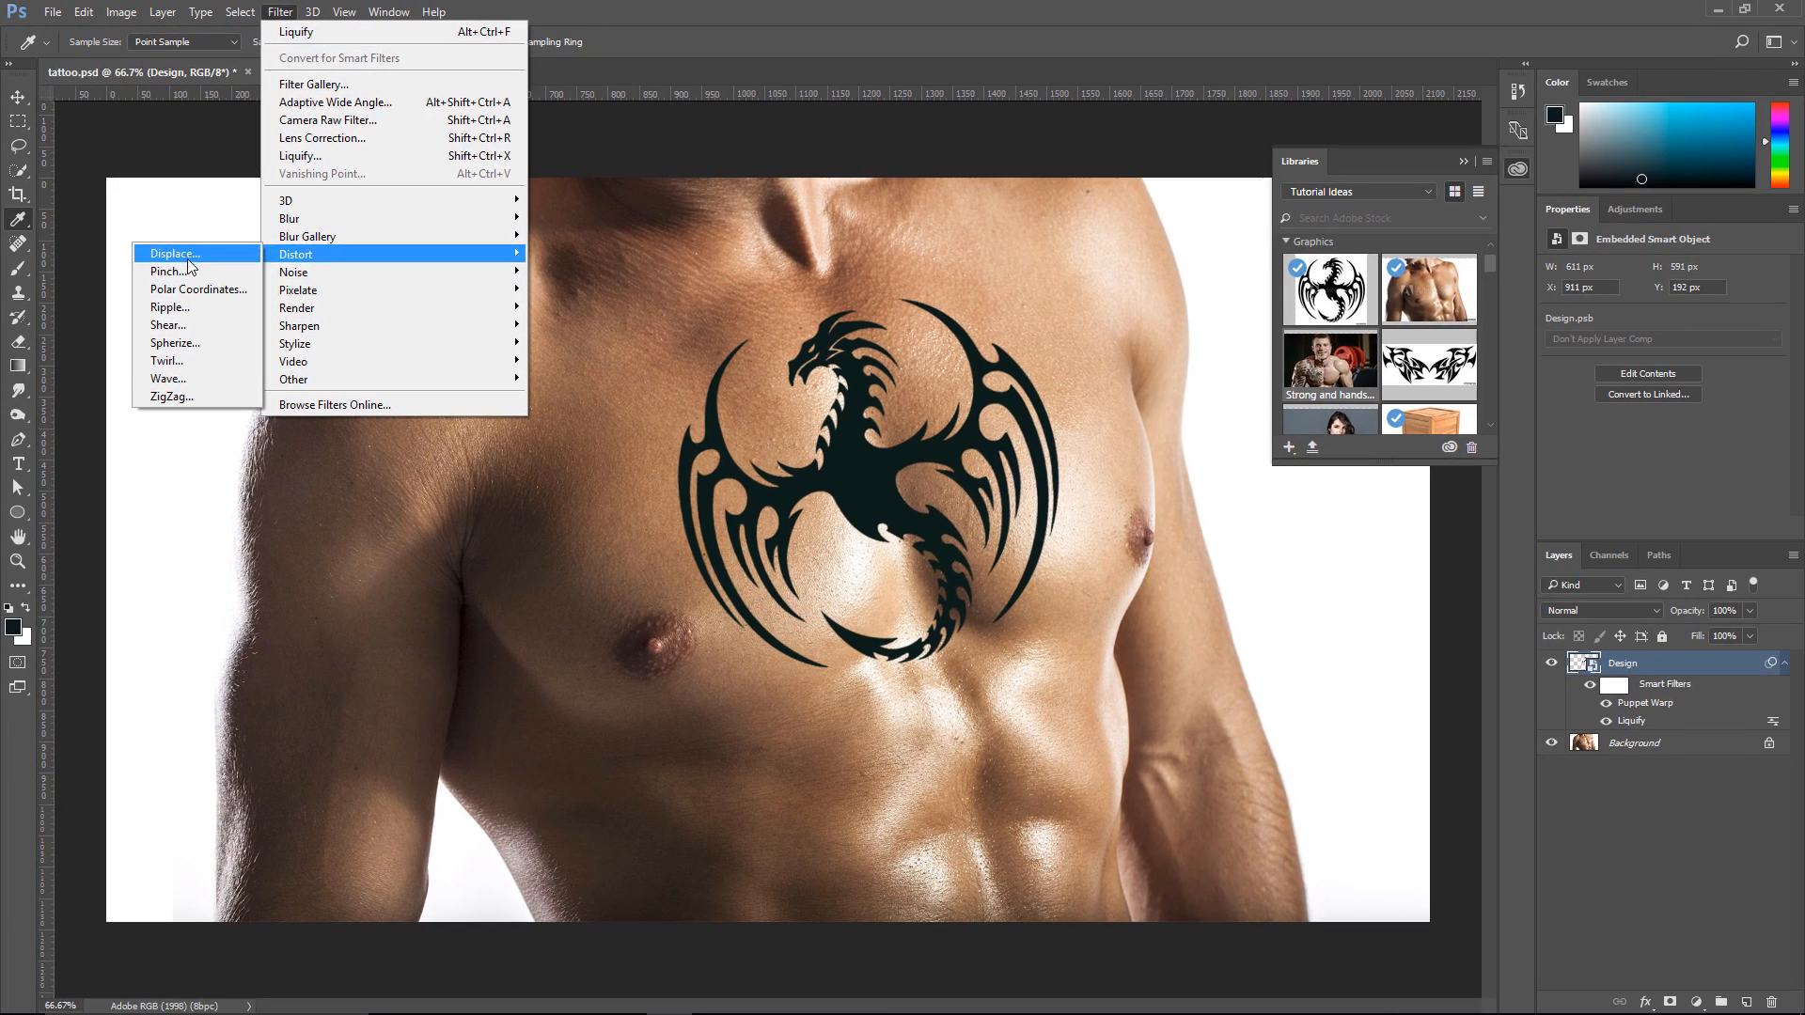
left_click(1014, 223)
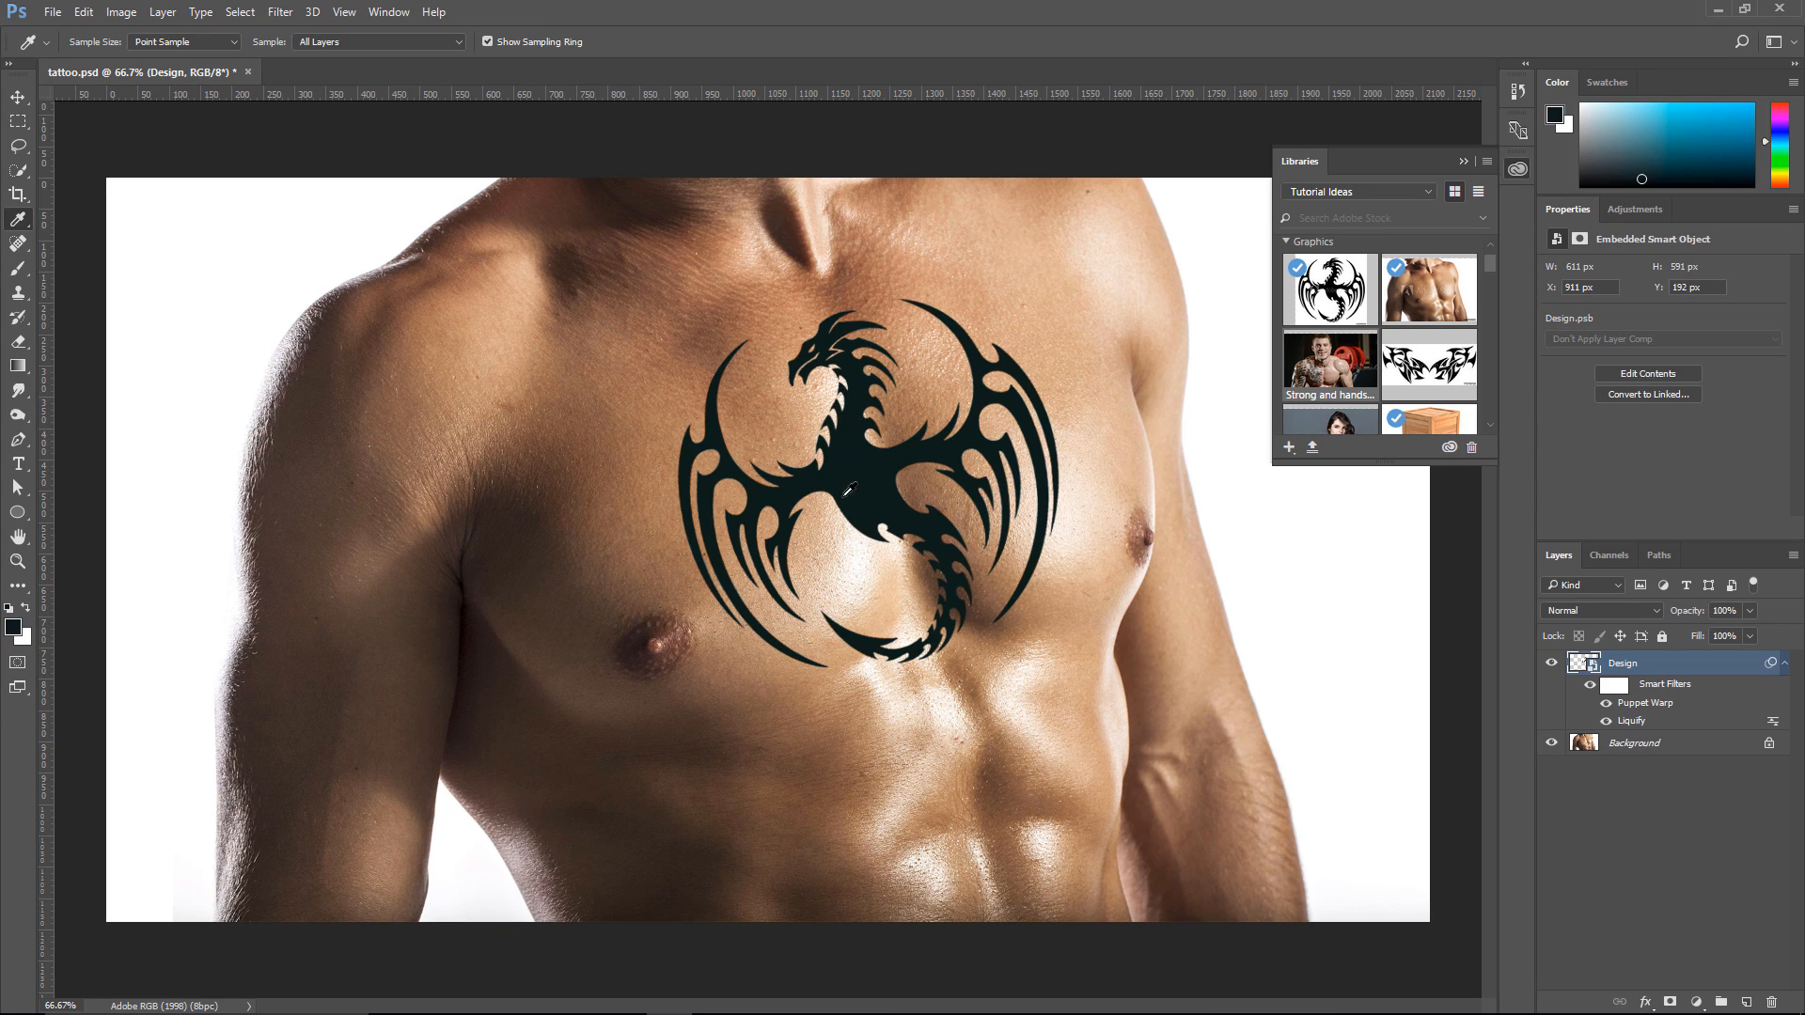
Compare the design with and without its Puppet Warp smart filter, and collapse the Design layer's list of smart filters
left_click(1606, 703)
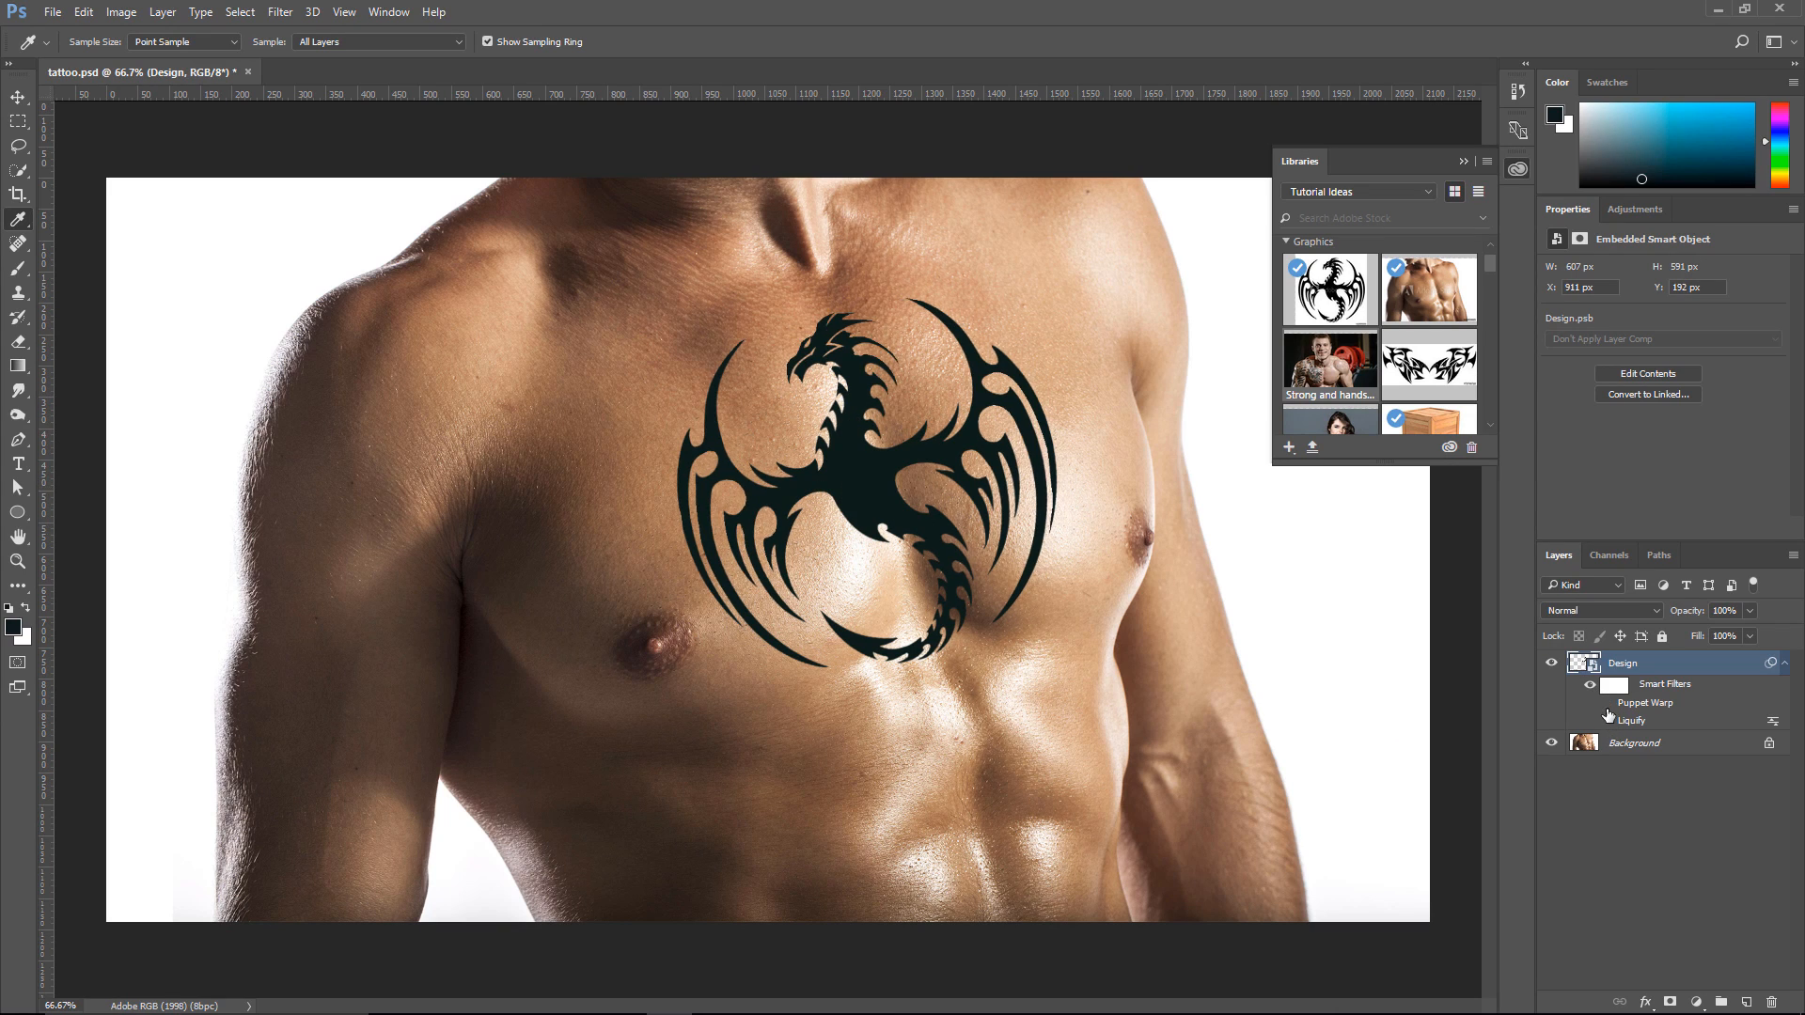
left_click(1605, 703)
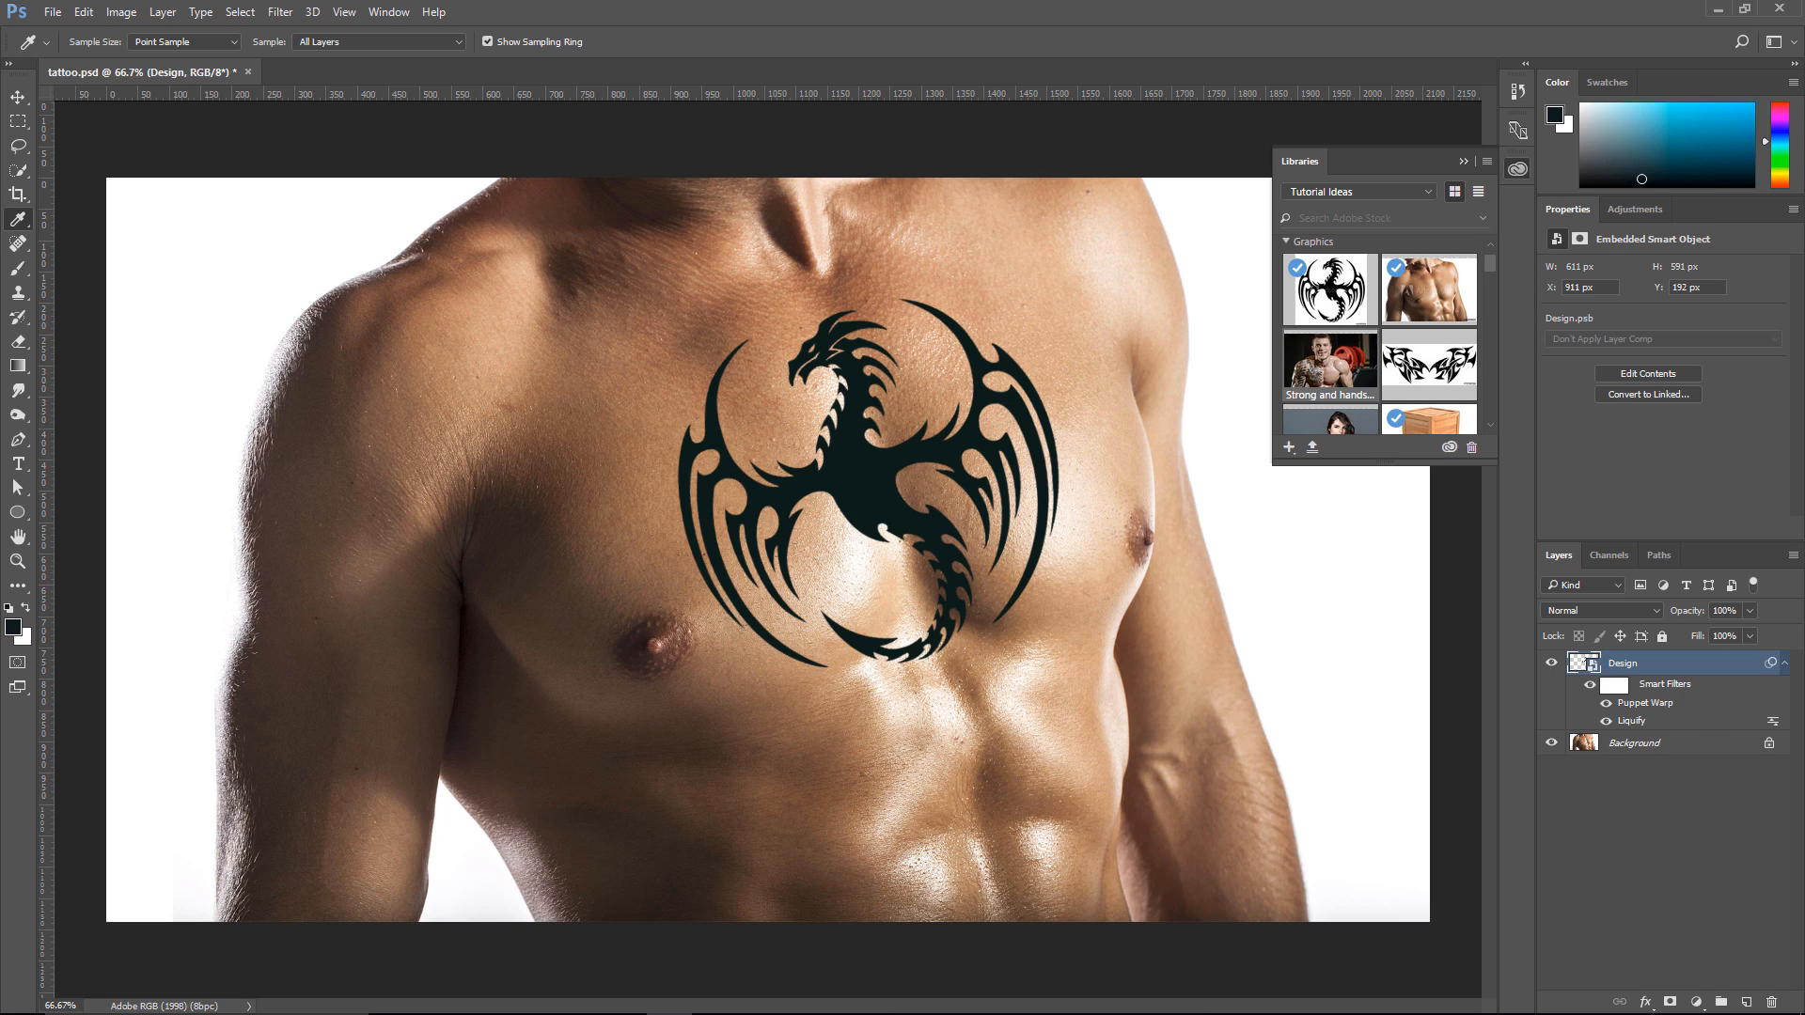
left_click(1784, 664)
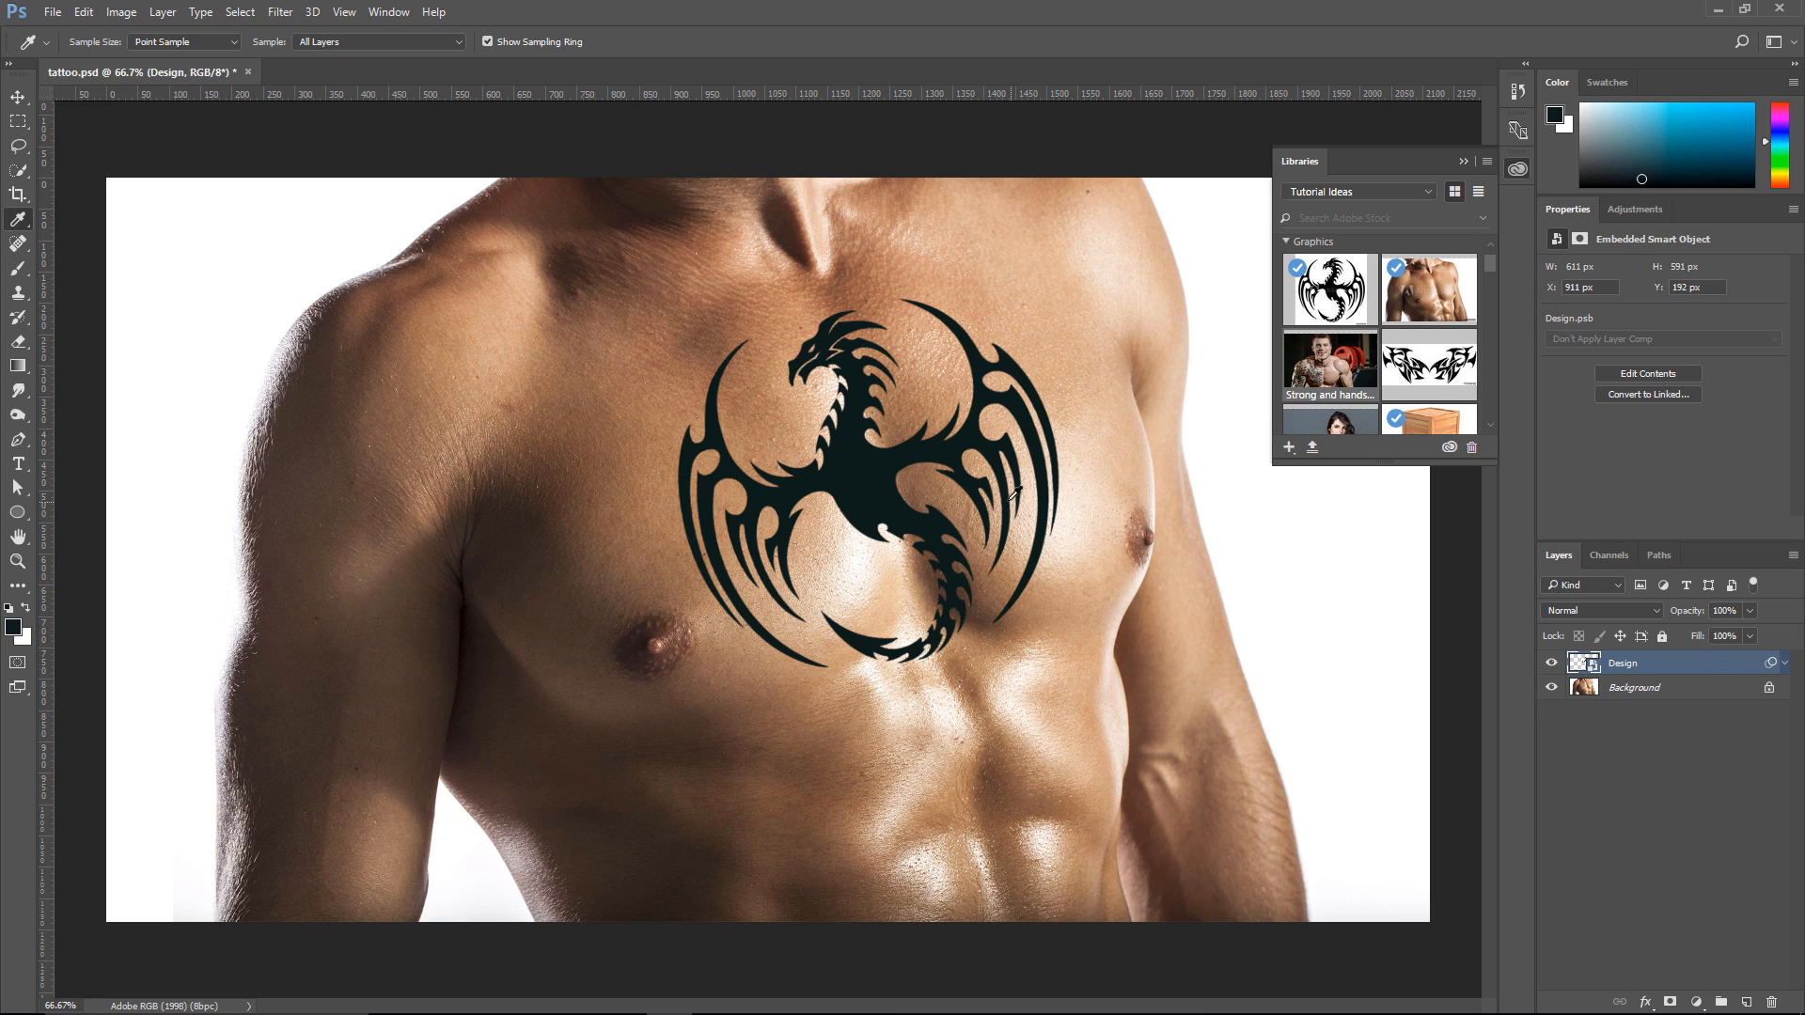
Soften the dragon's edges with a Gaussian Blur of 0.5 pixels on the Design layer, and collapse the Libraries panel
key("z")
left_click(918, 512)
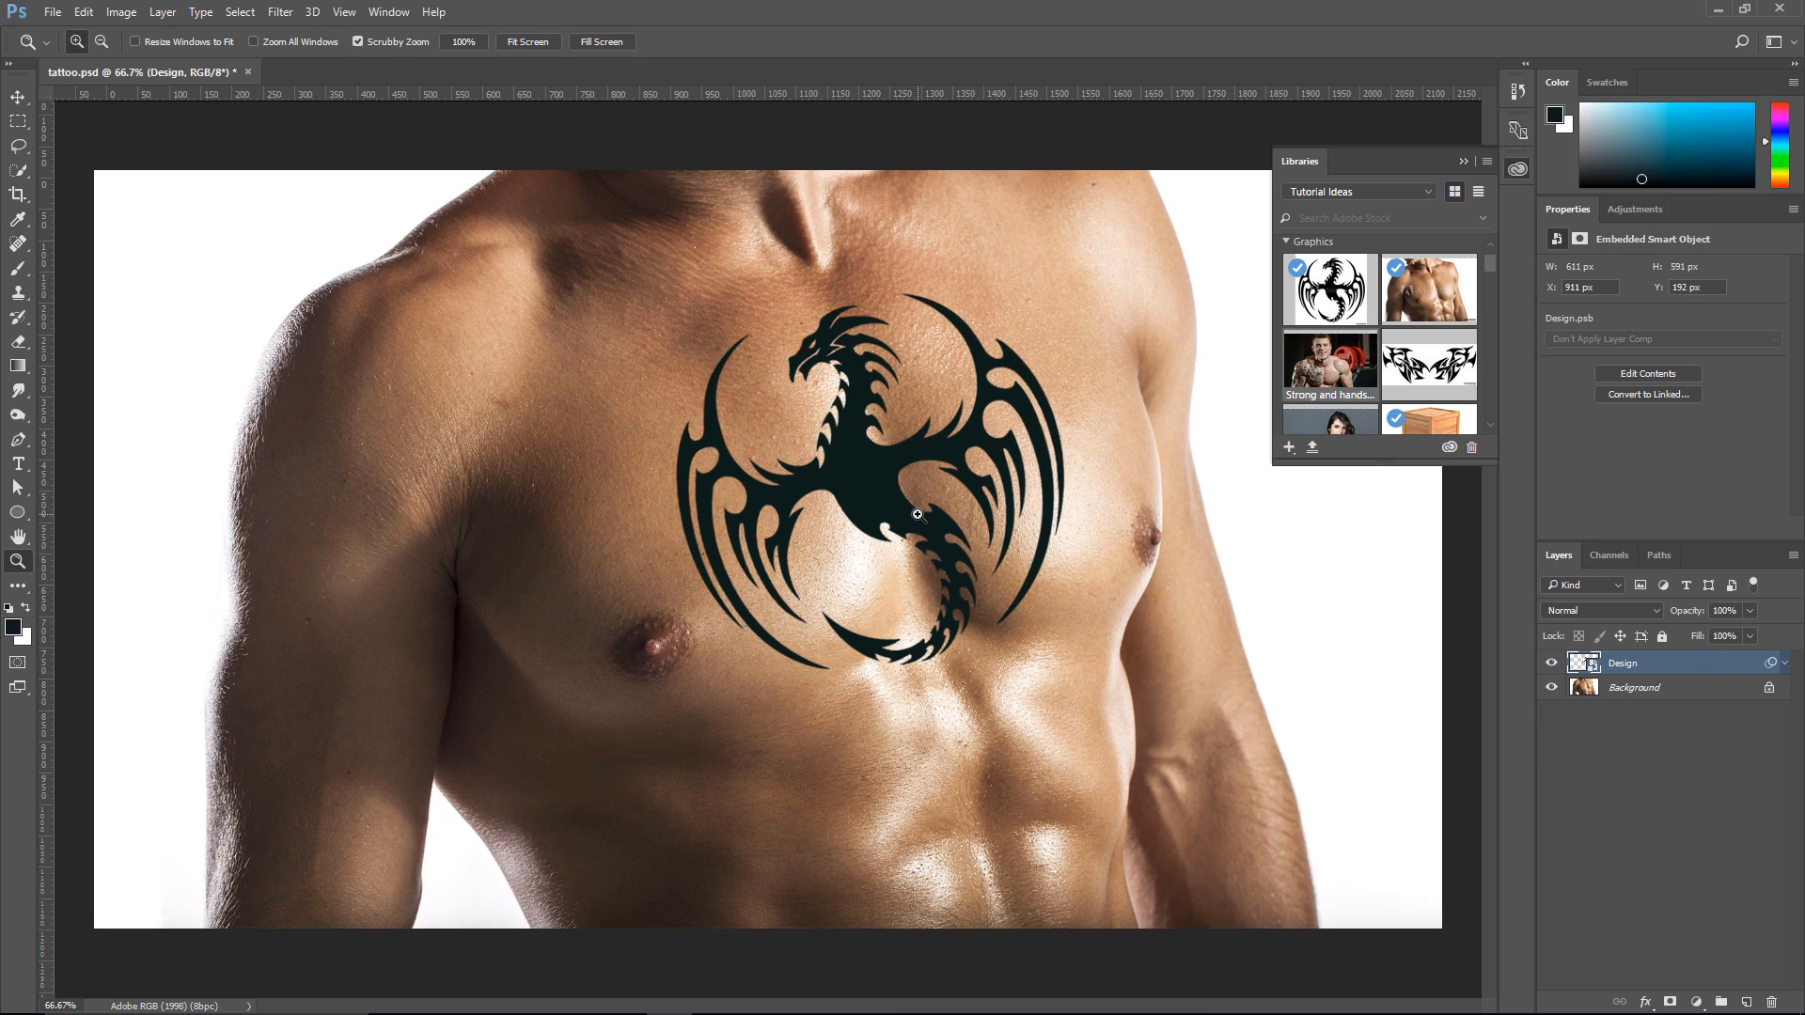
left_click(918, 512)
left_click(918, 511)
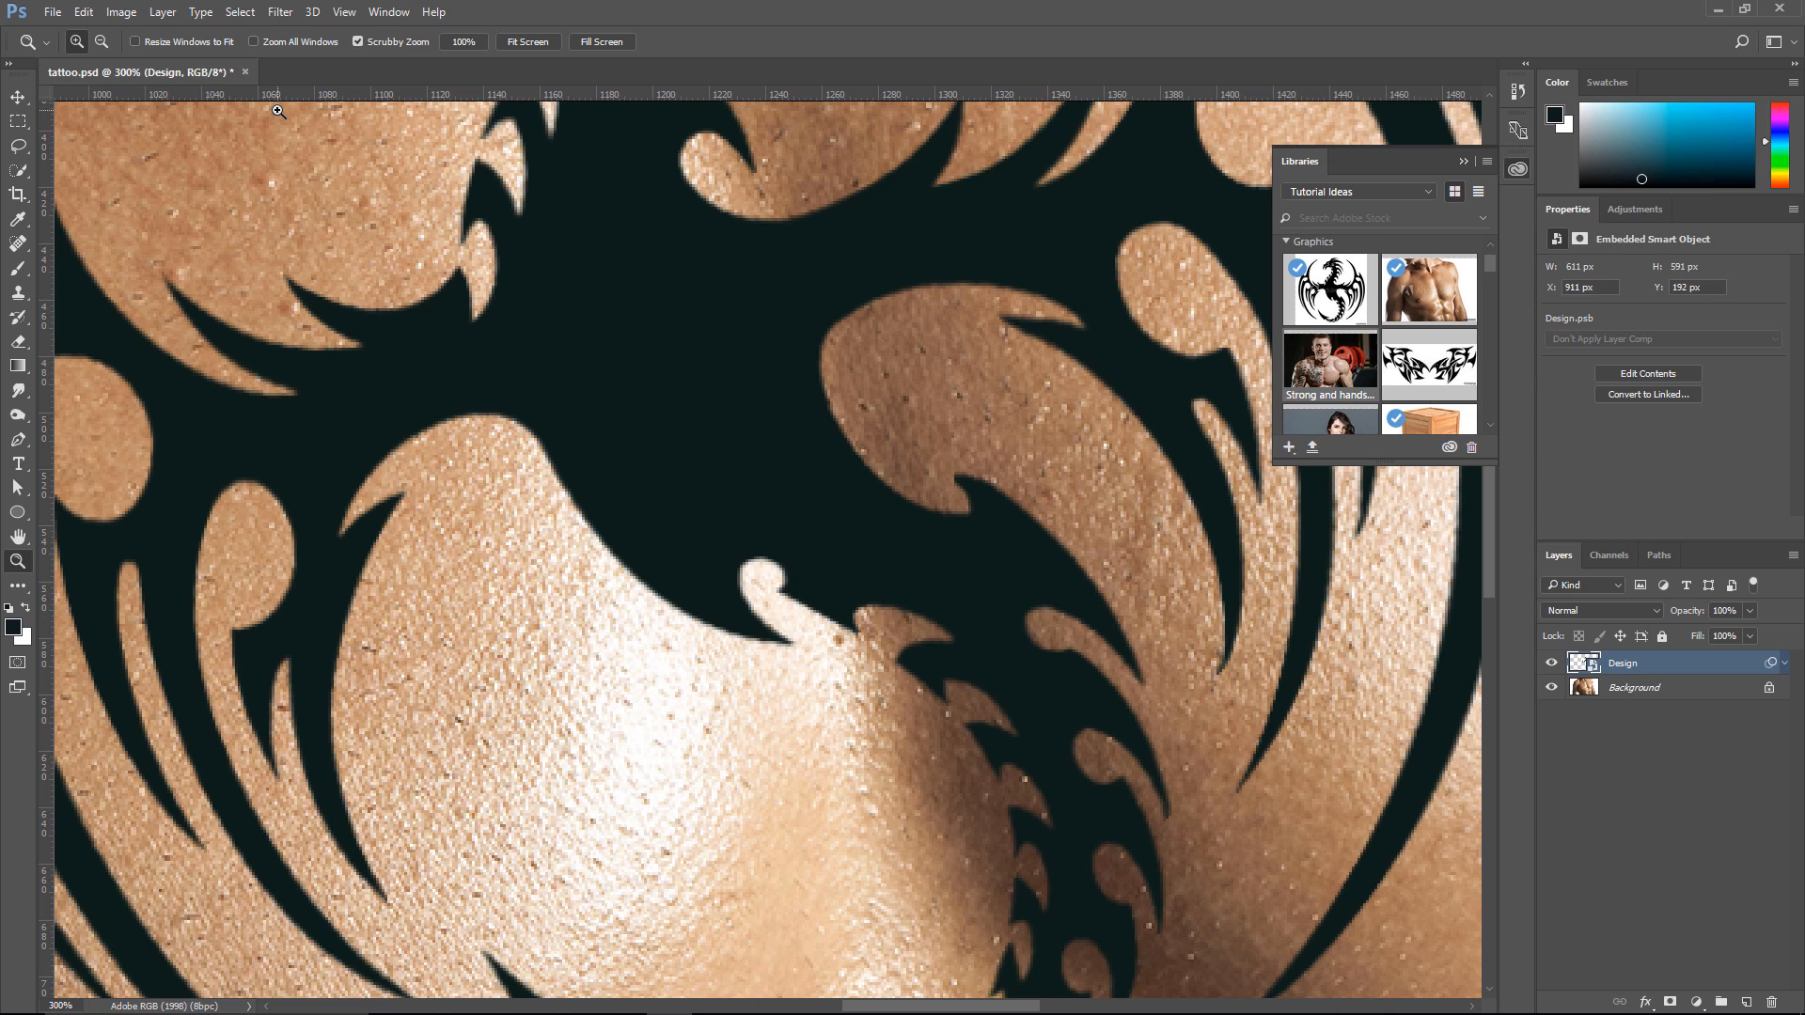
left_click(284, 15)
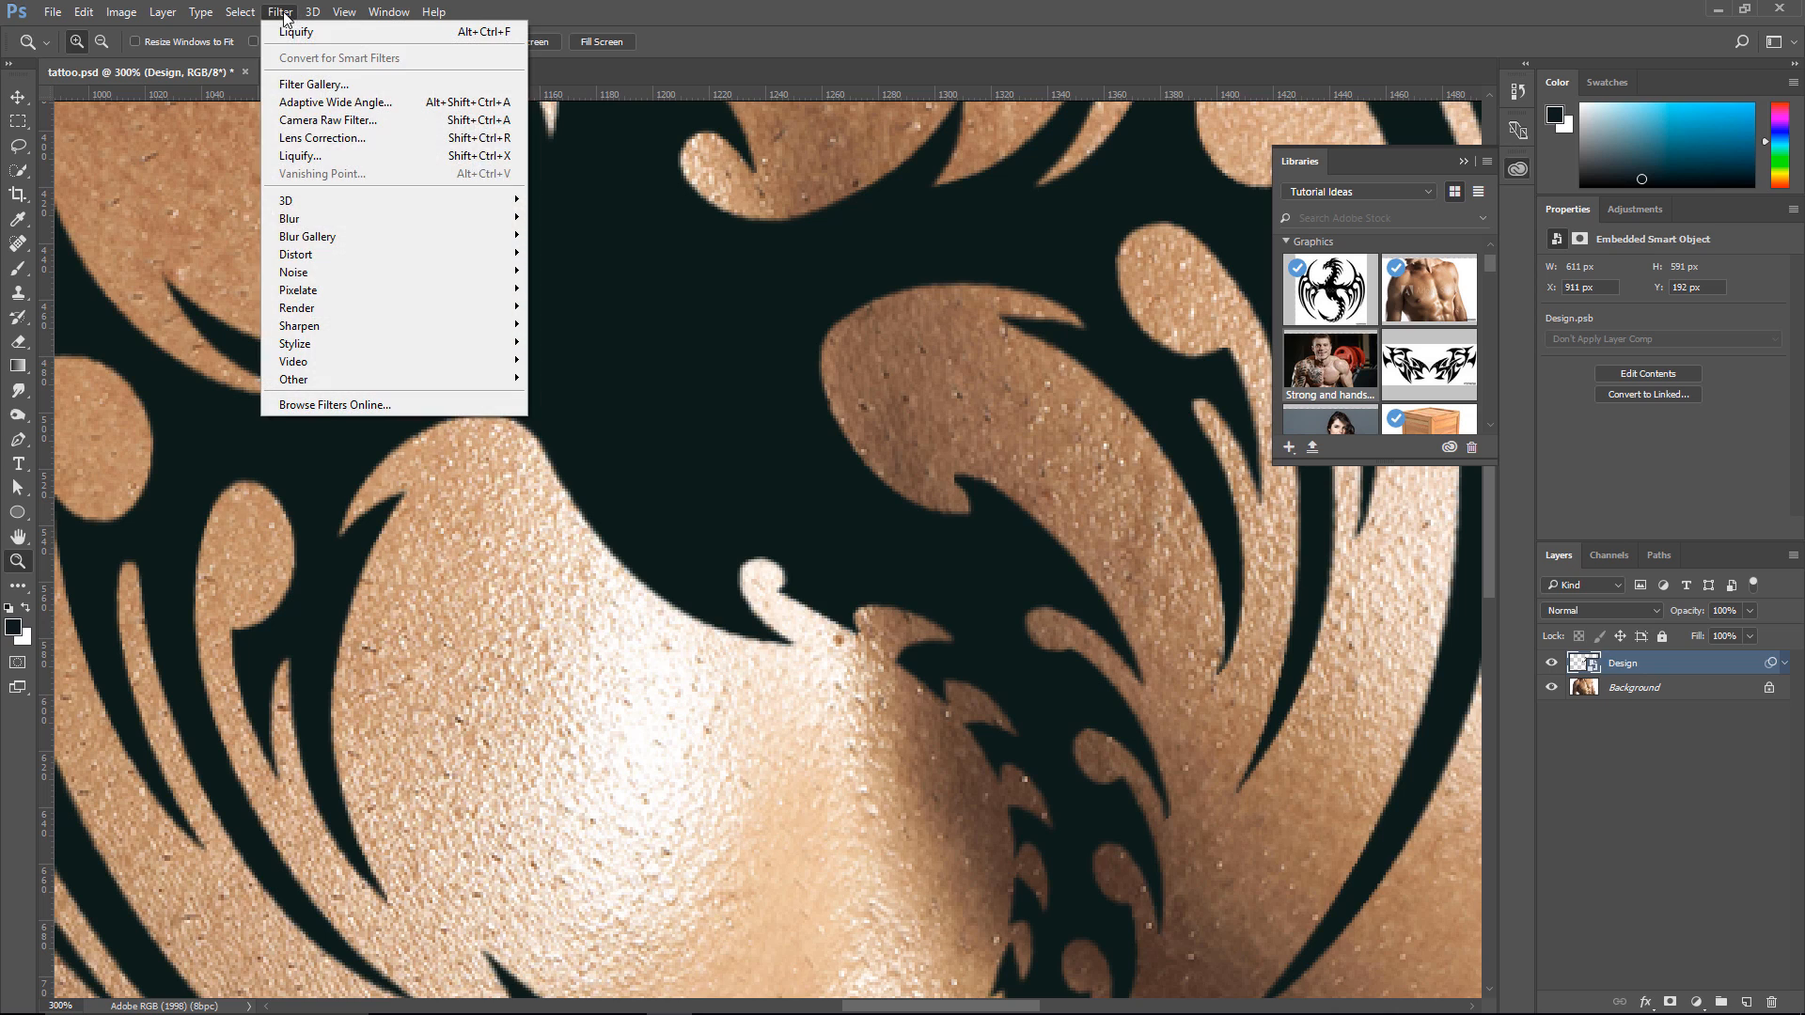
mouse_move(346, 219)
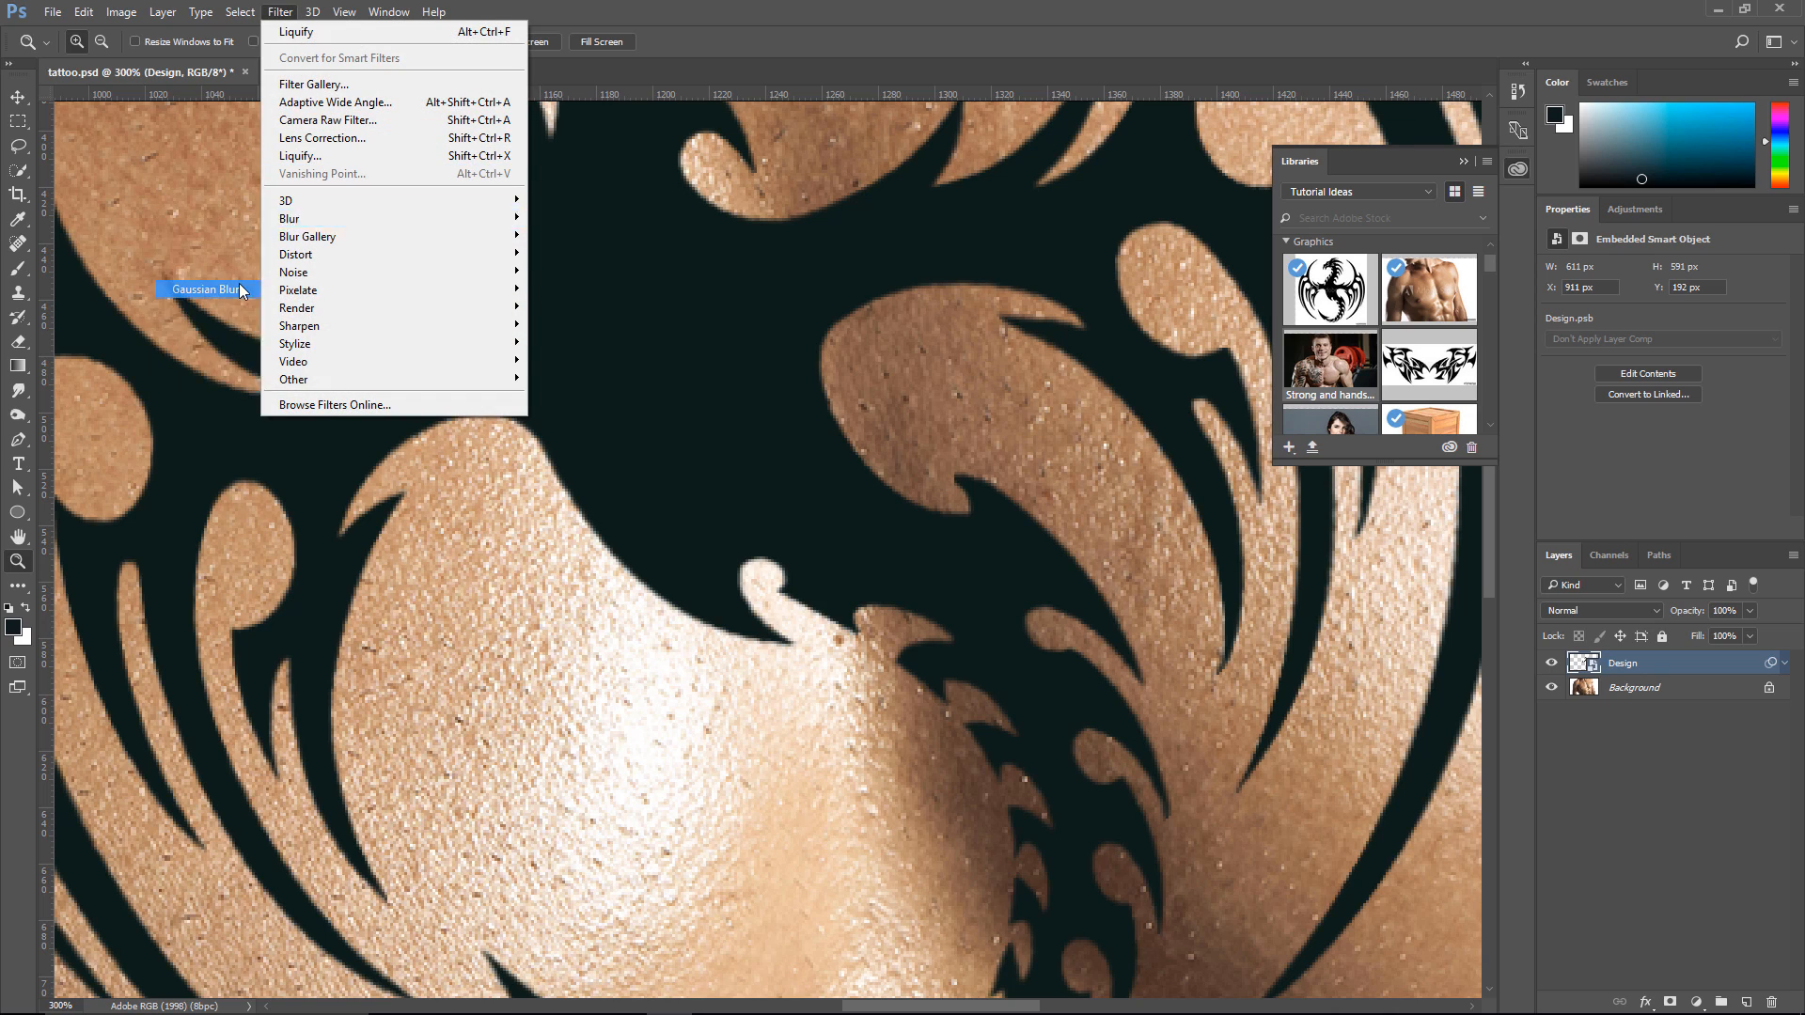
left_click(209, 288)
left_click_drag(1048, 510, 1003, 516)
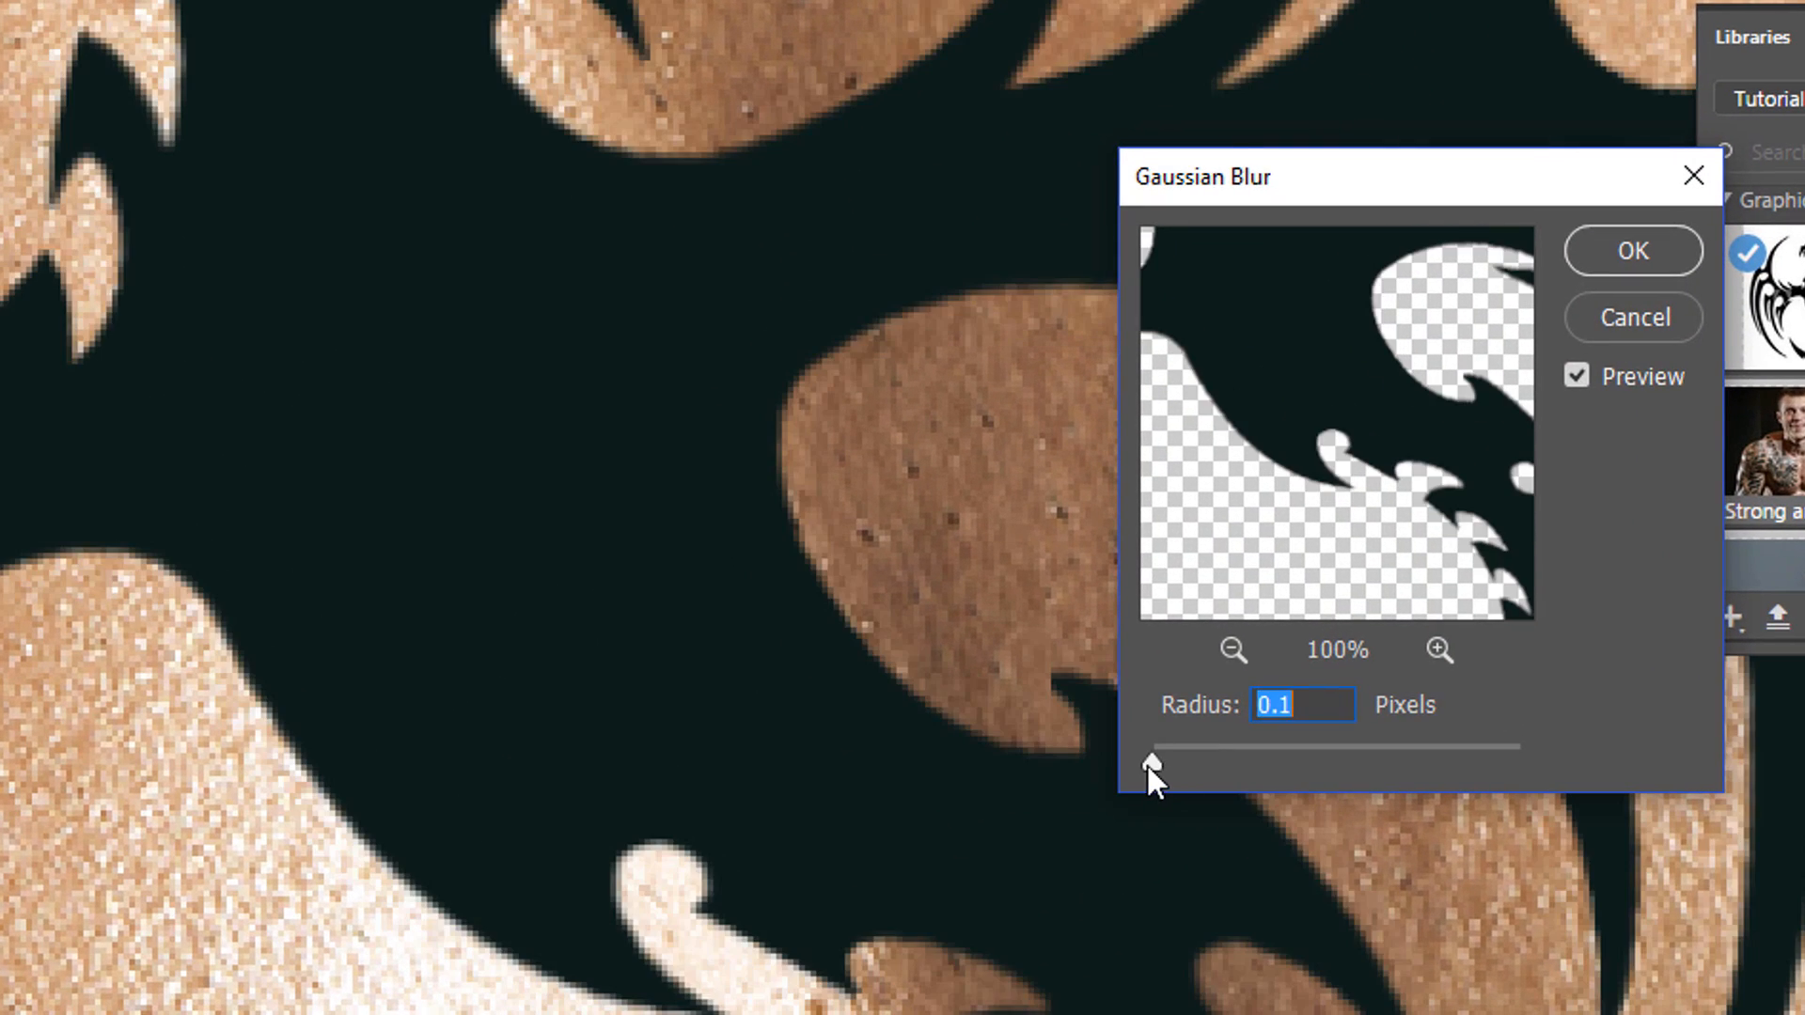
left_click_drag(1146, 766, 1159, 765)
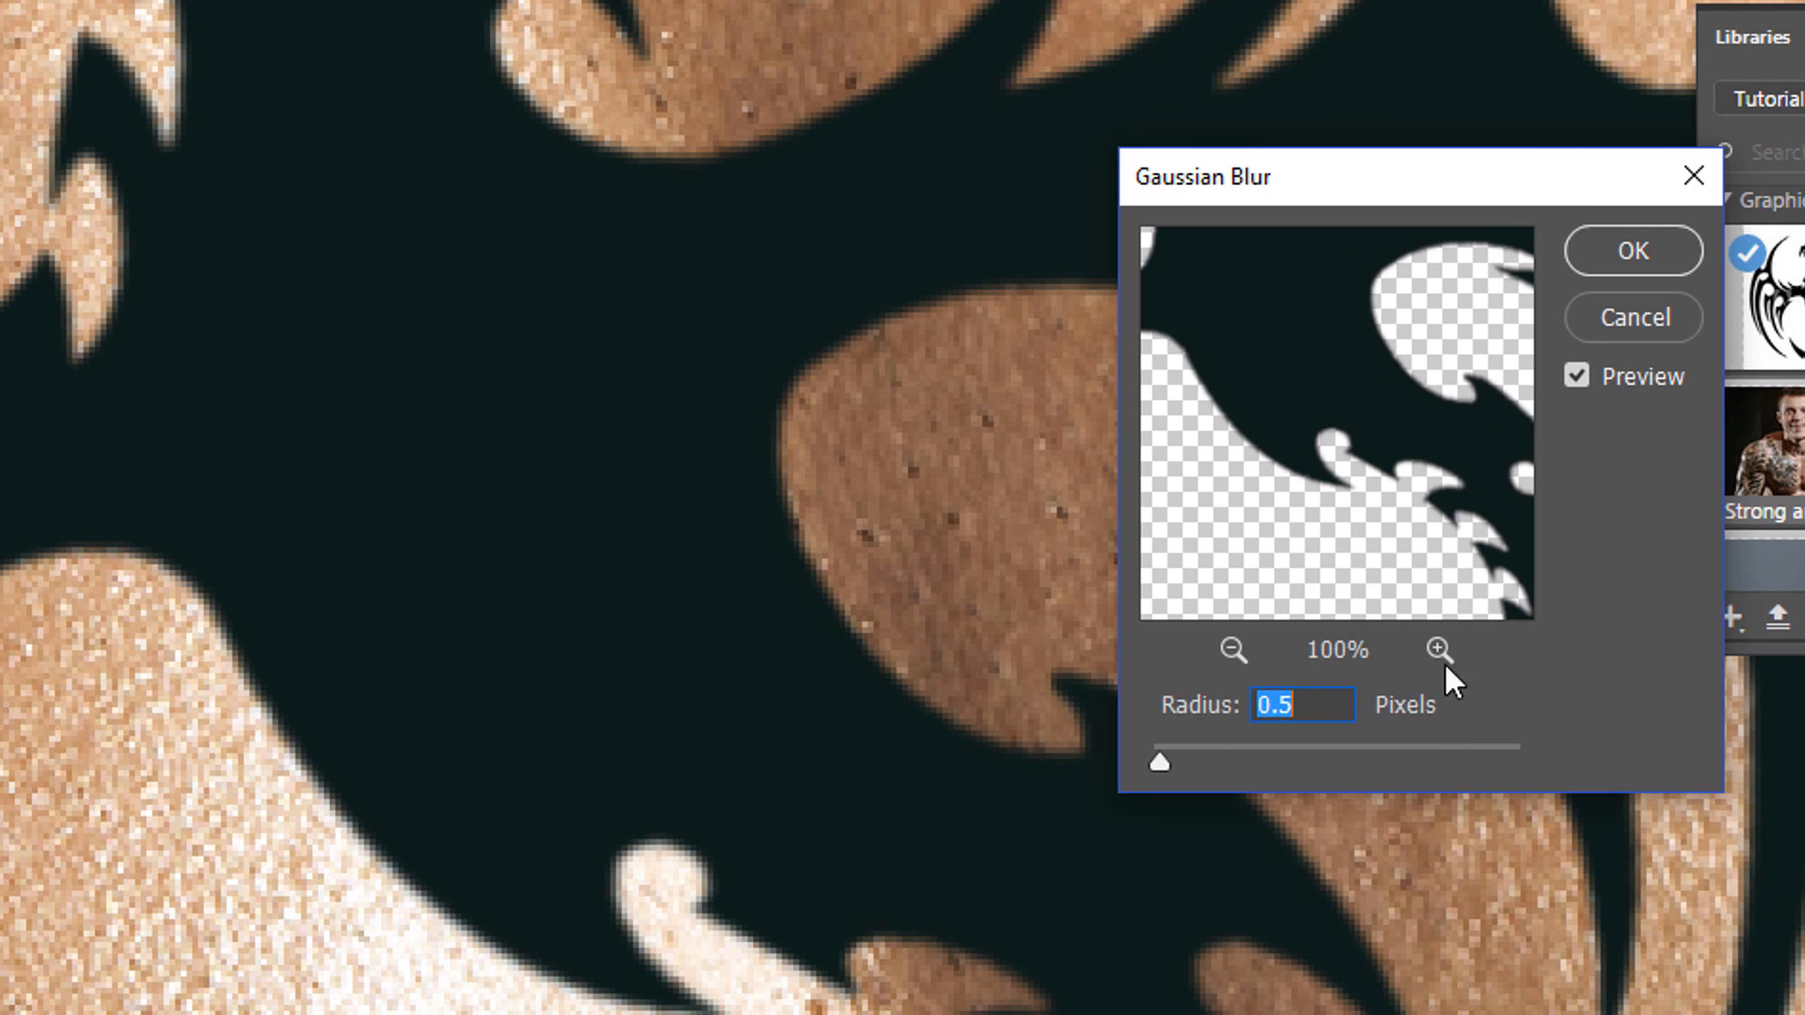
left_click(1610, 250)
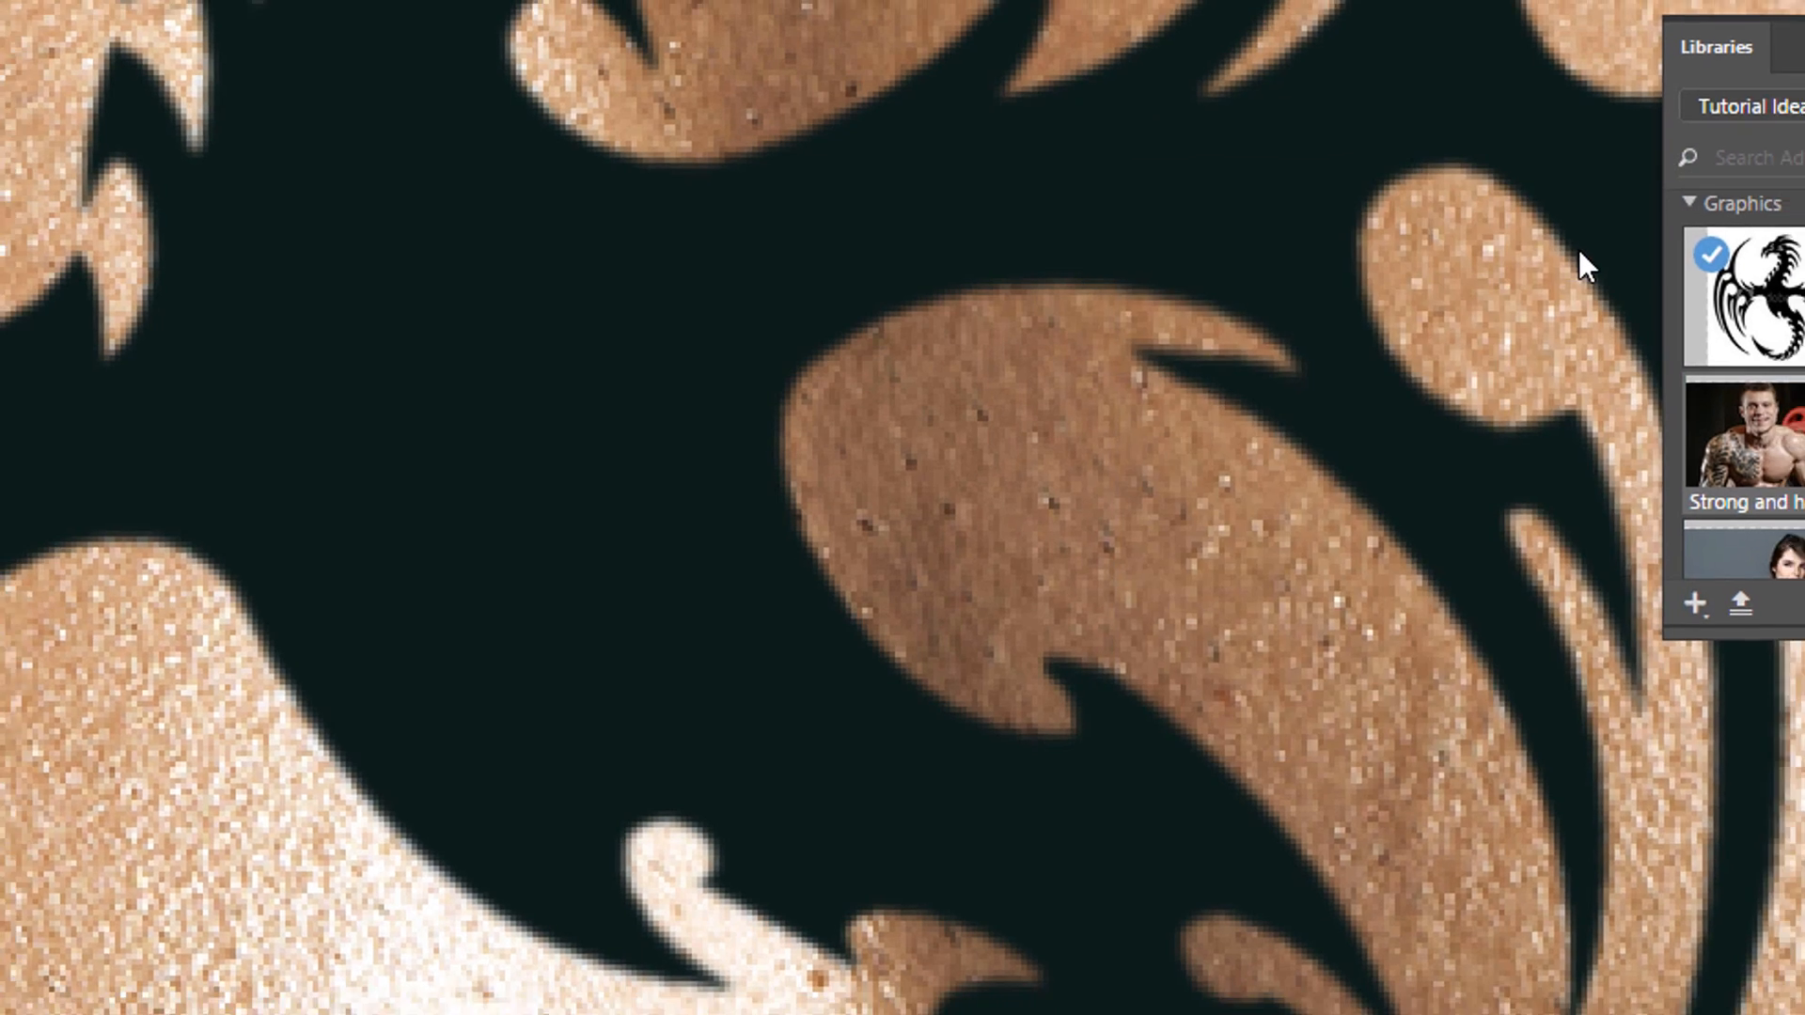
left_click(1576, 140)
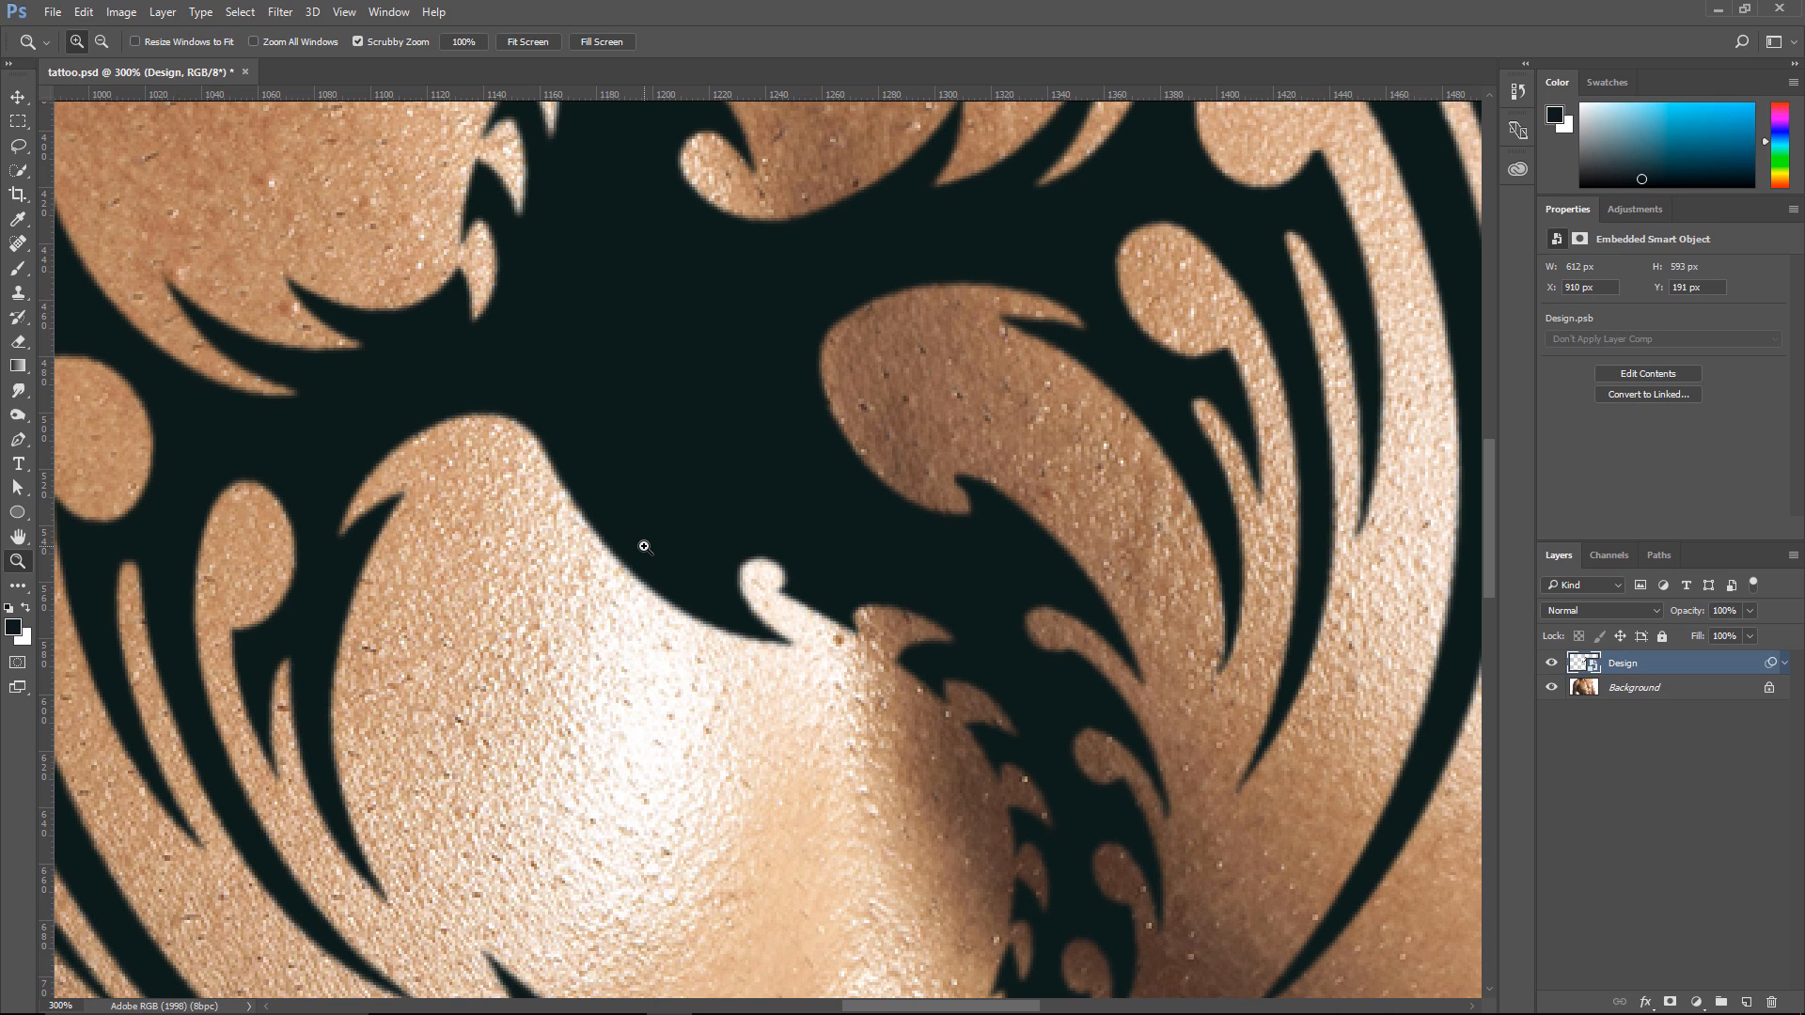
Duplicate the Background layer and place the copy above the Design layer
right_click(738, 455)
left_click(759, 470)
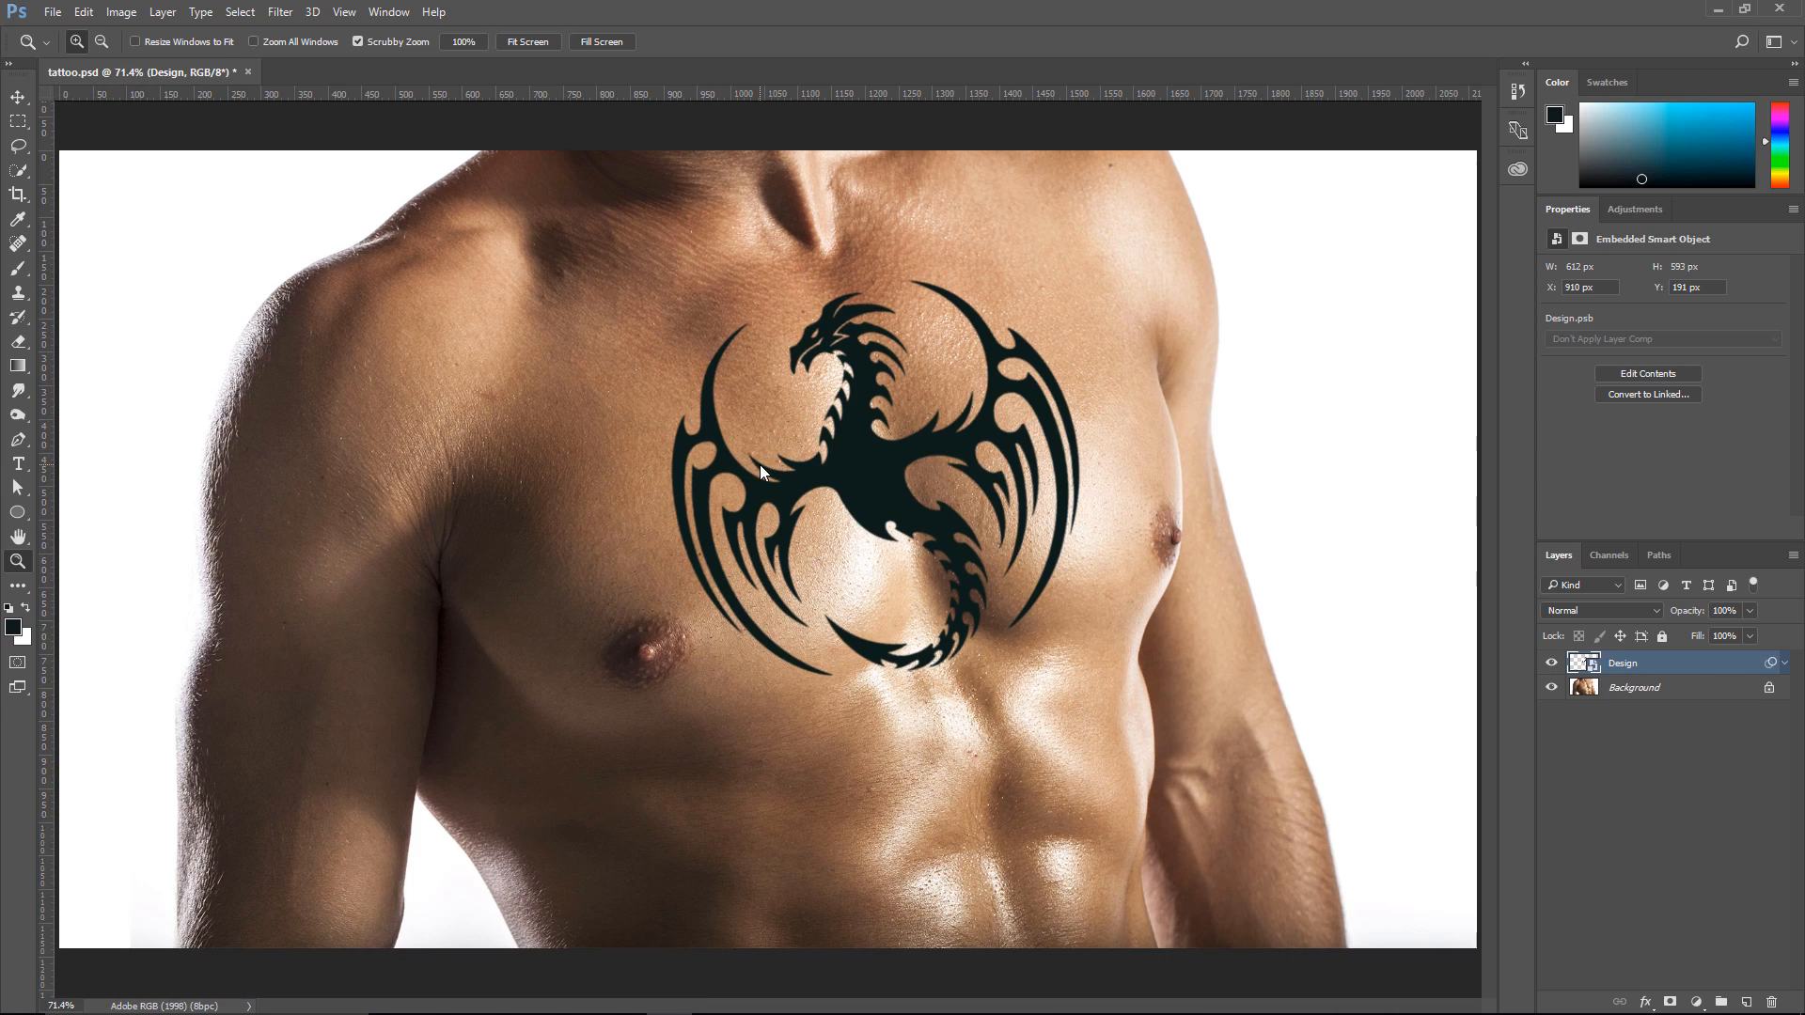
left_click(919, 464)
left_click(1645, 691)
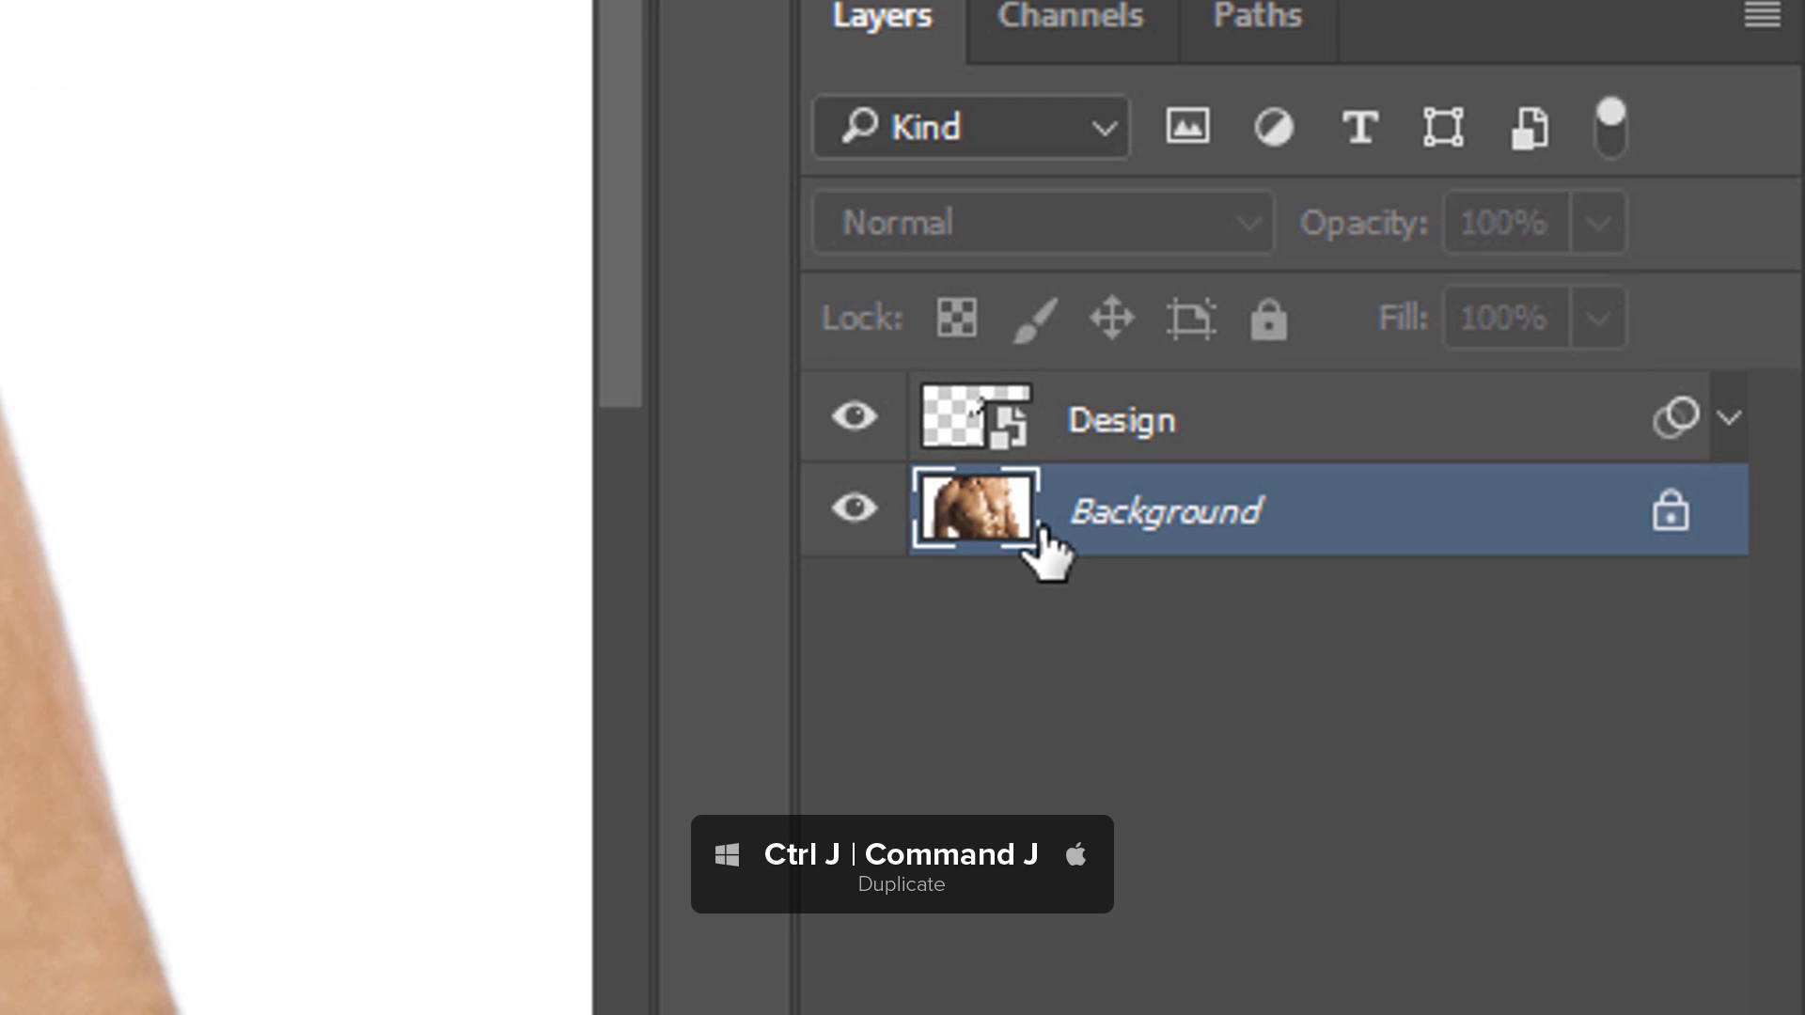
key("ctrl+j")
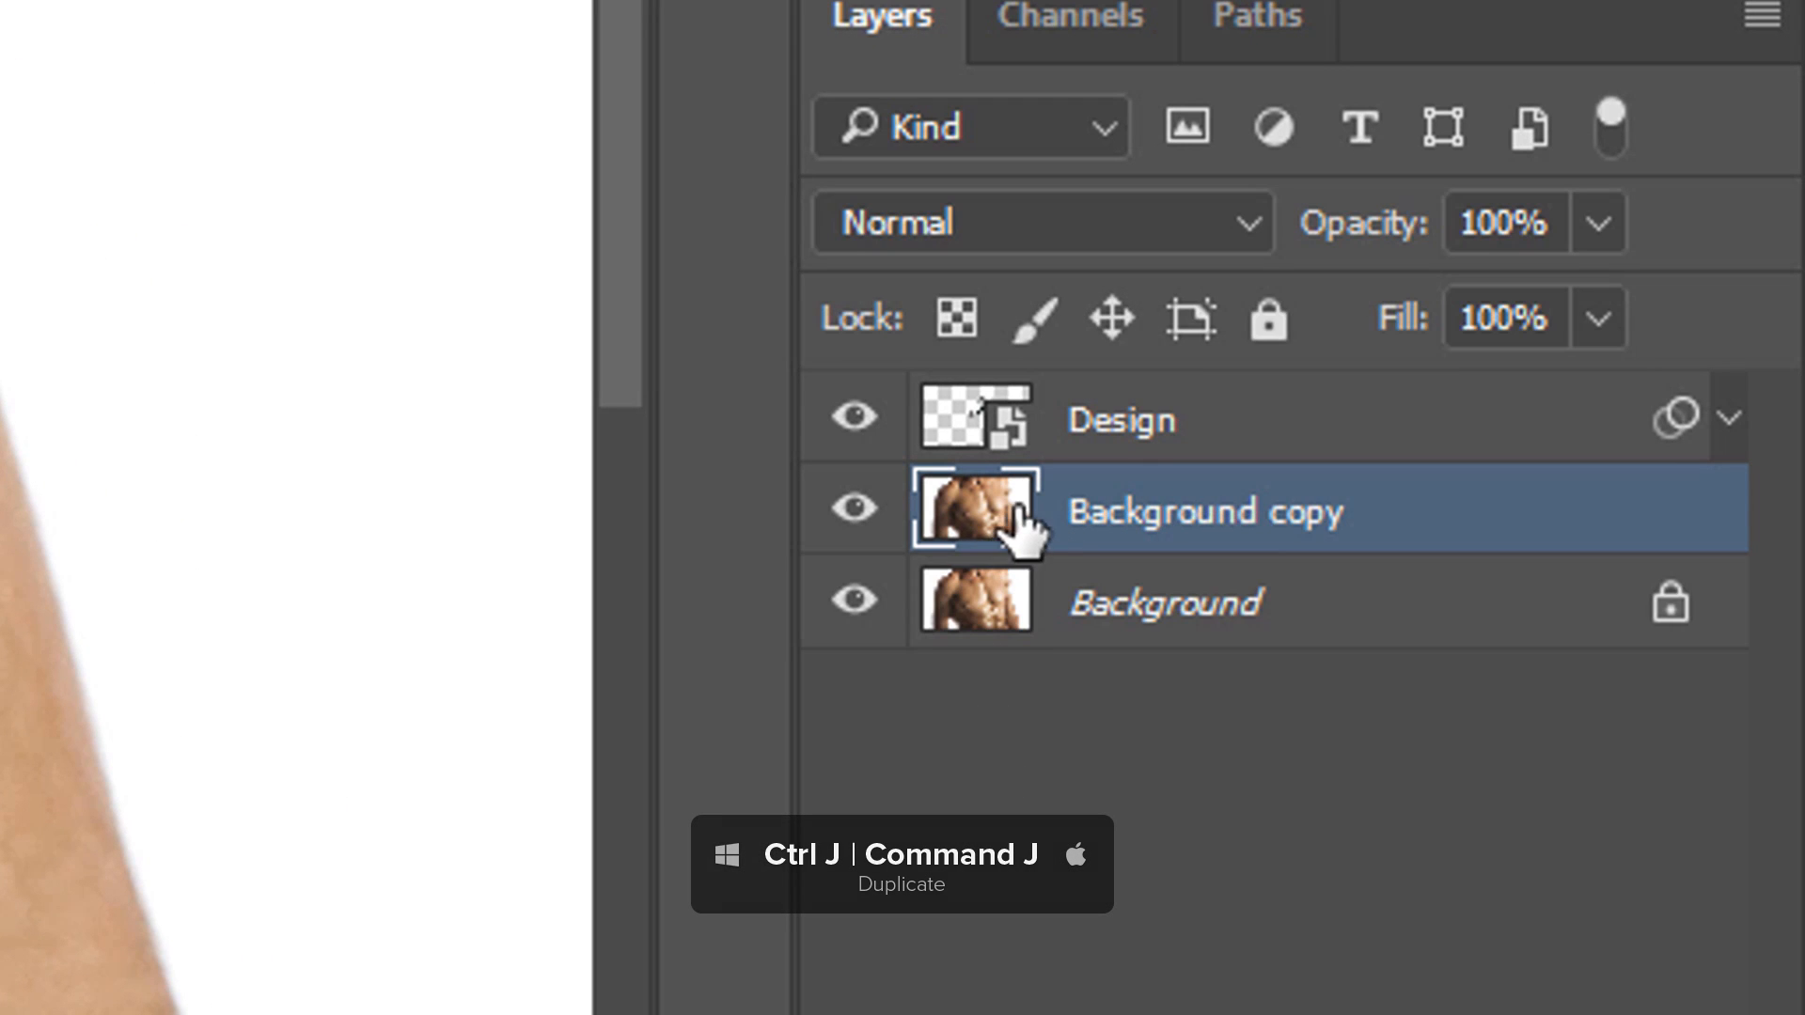
left_click_drag(1001, 515, 1020, 385)
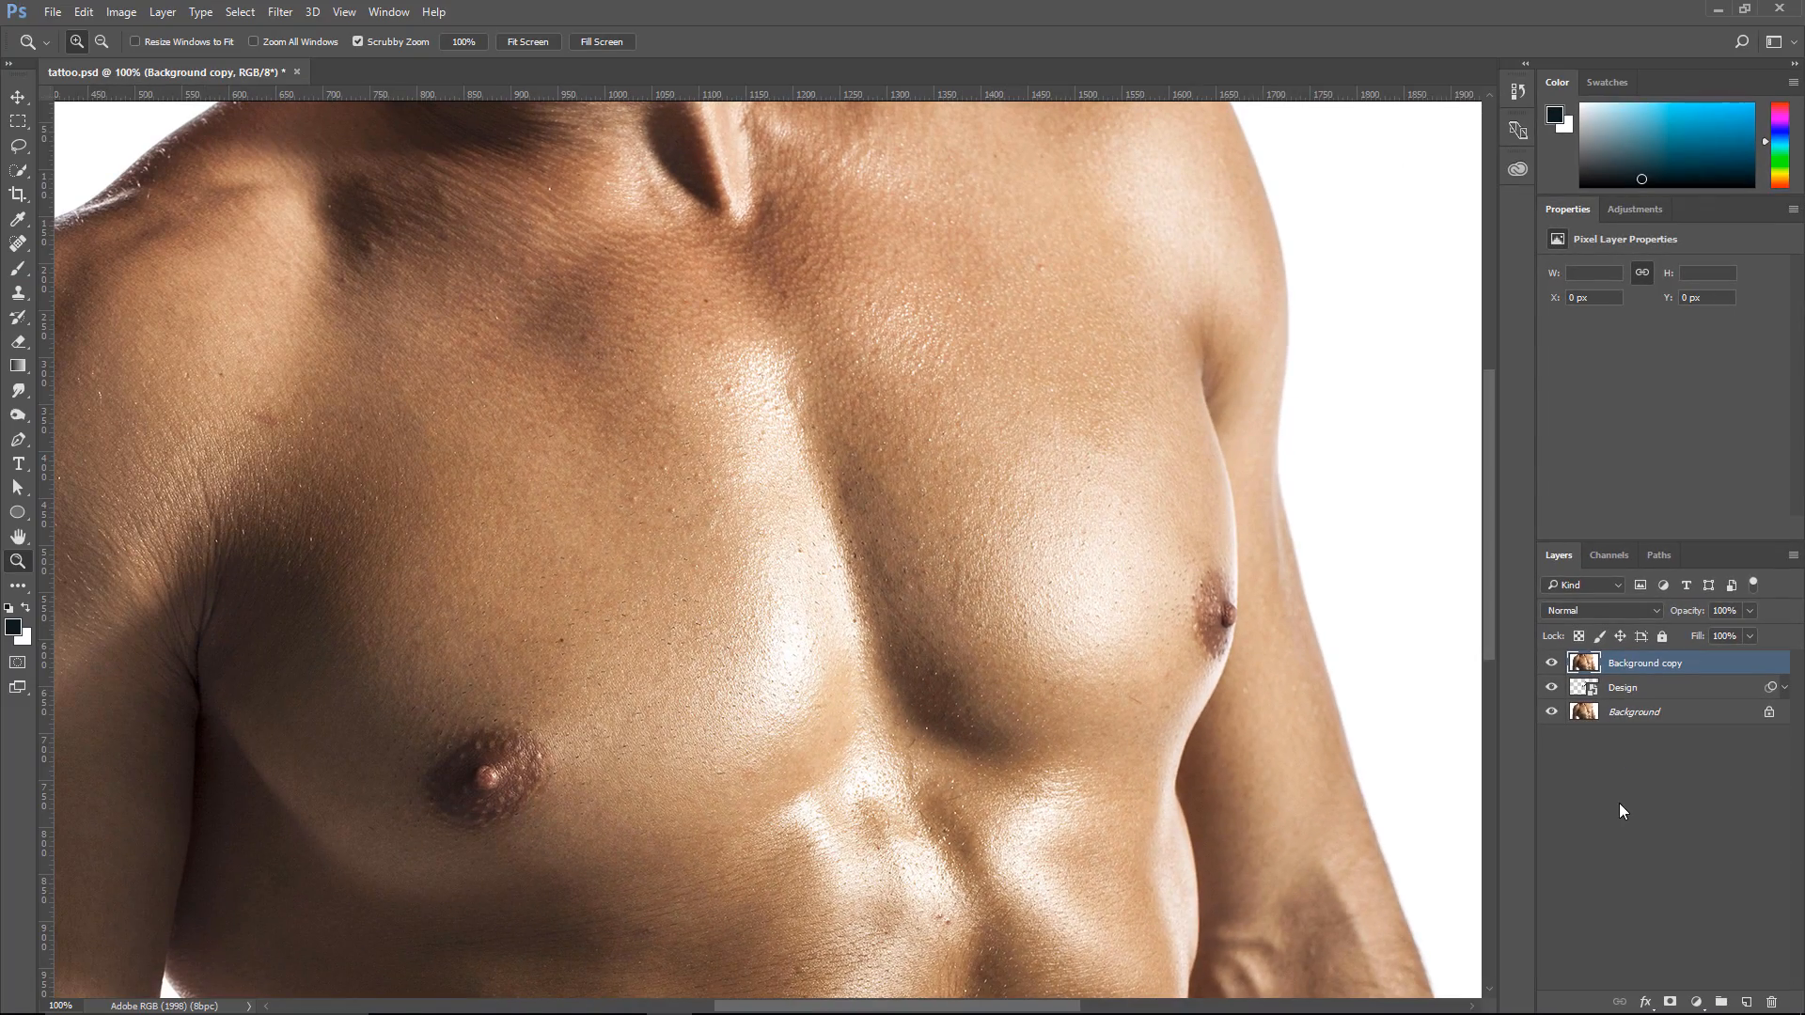
Desaturate the Background copy layer
left_click(176, 214)
left_click(125, 12)
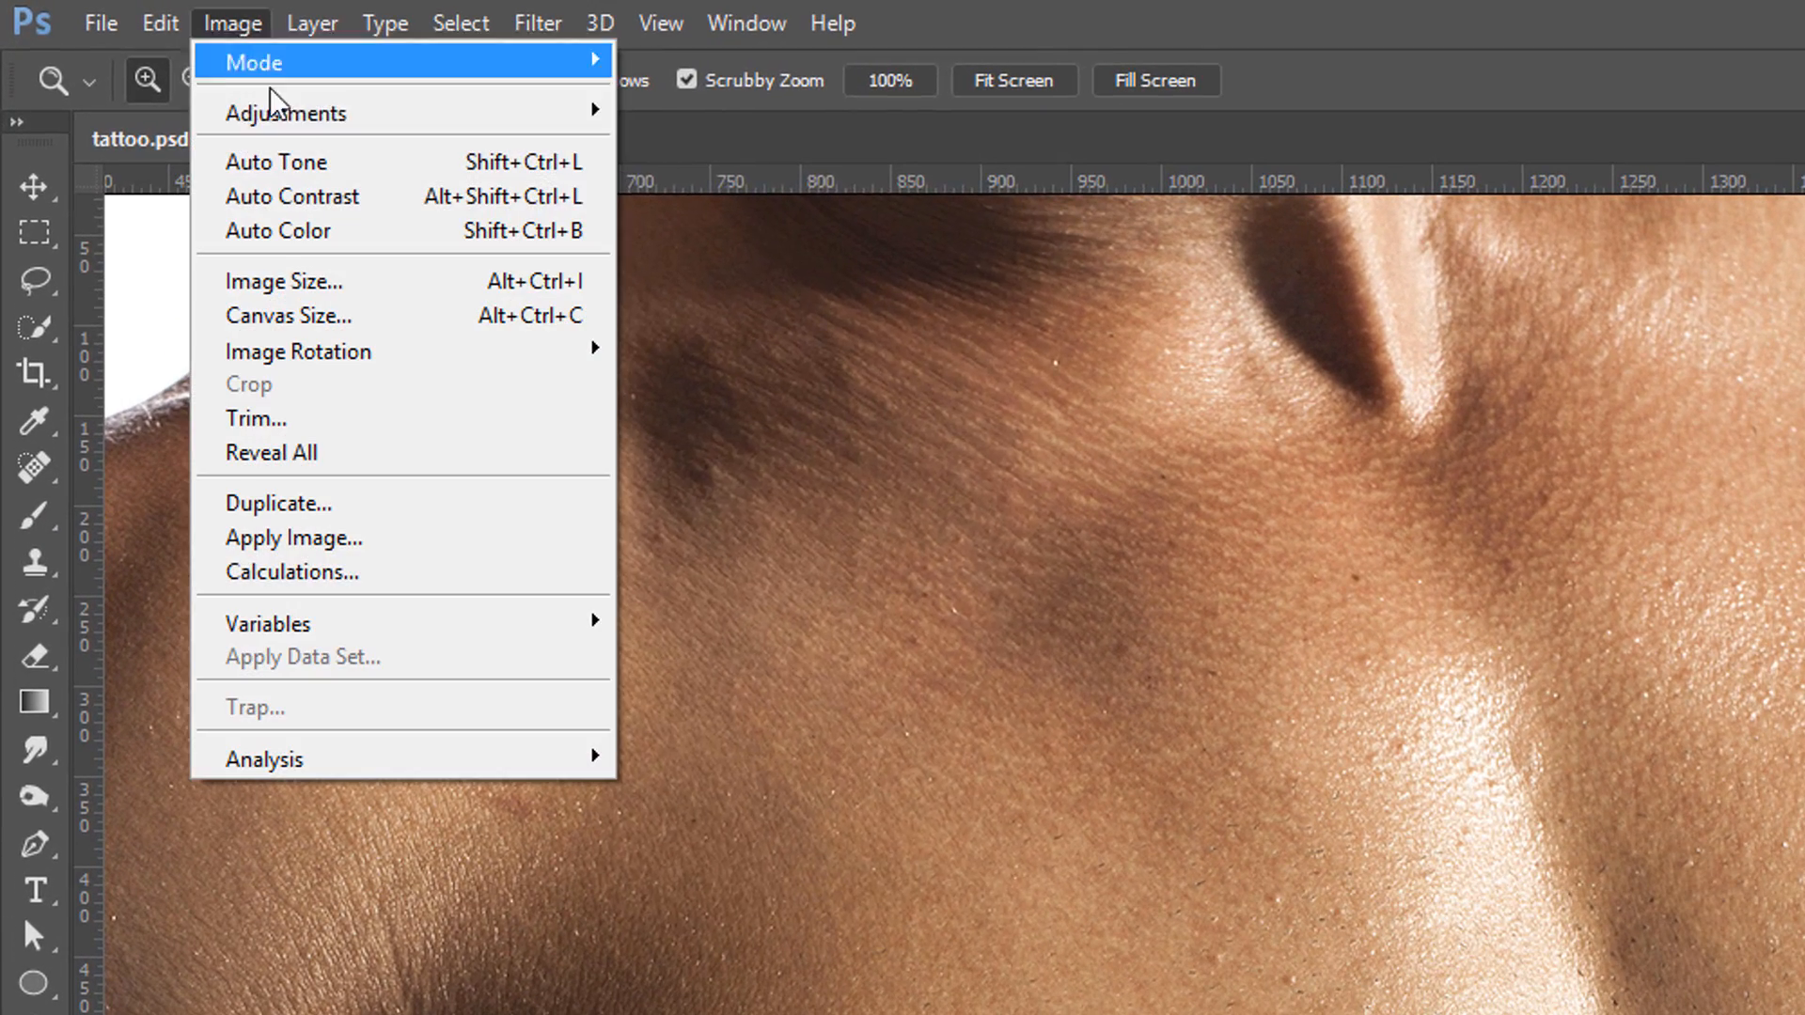
mouse_move(160, 66)
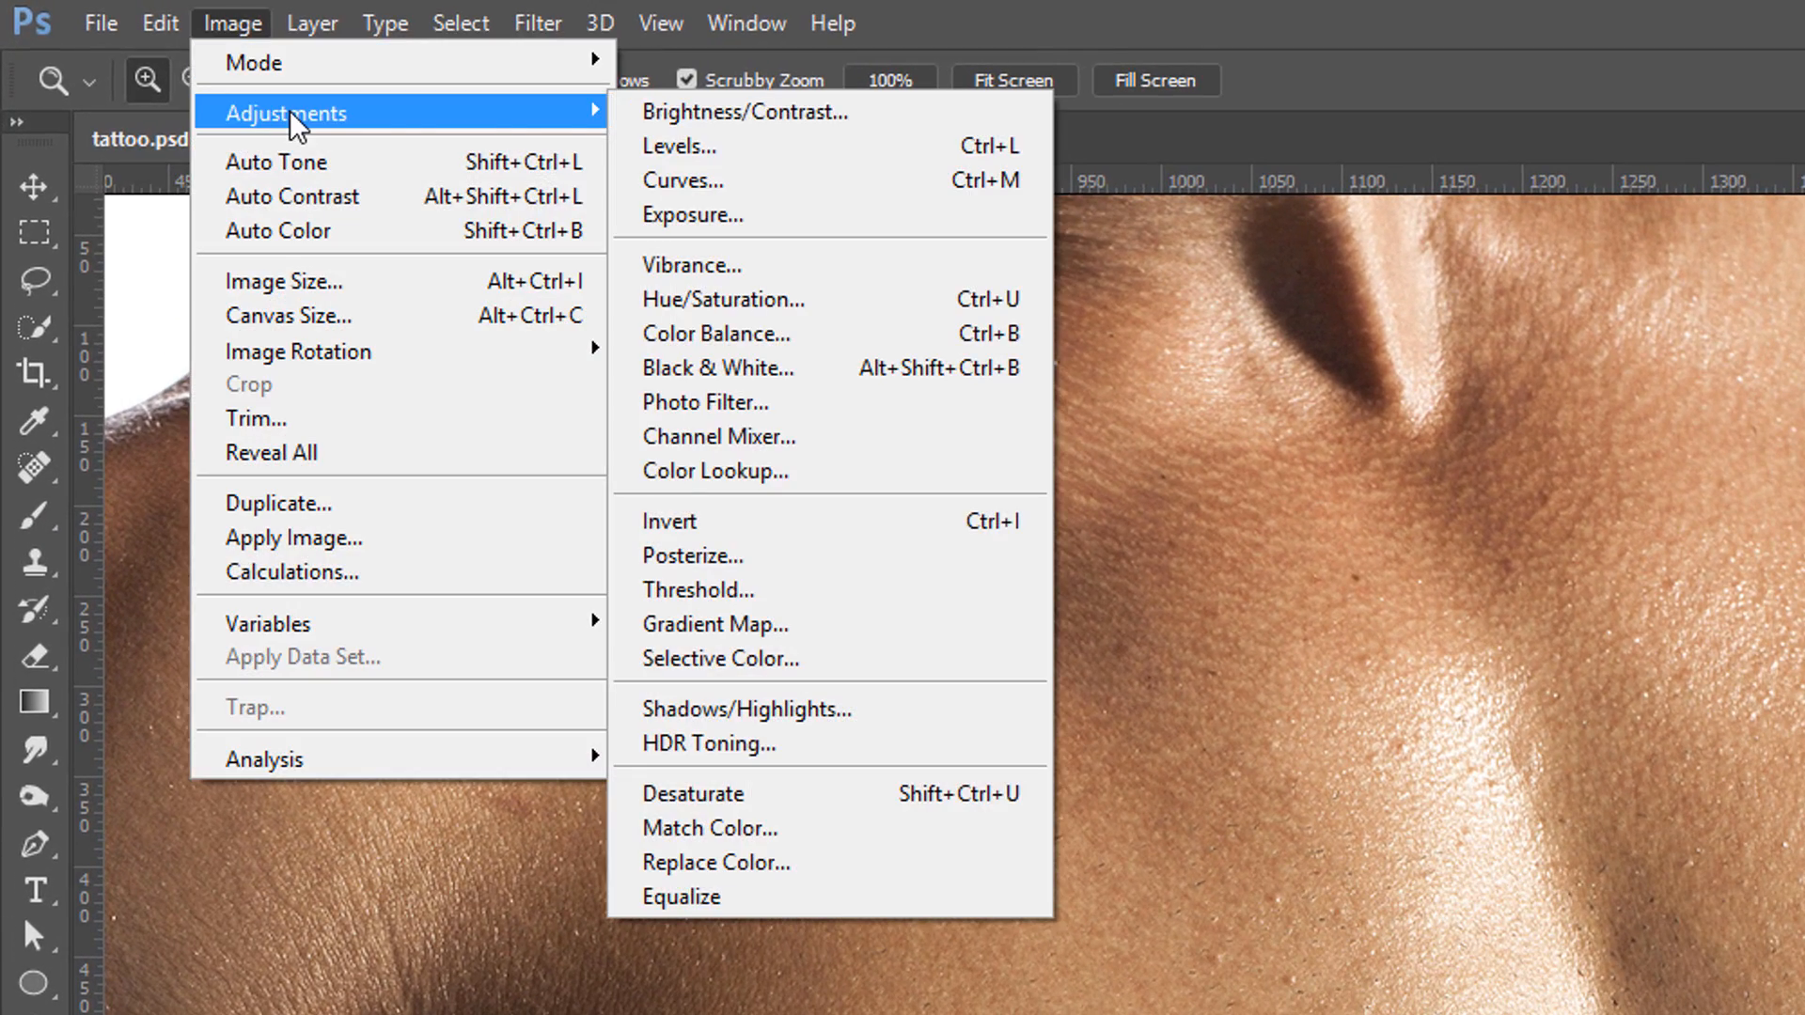
left_click(828, 795)
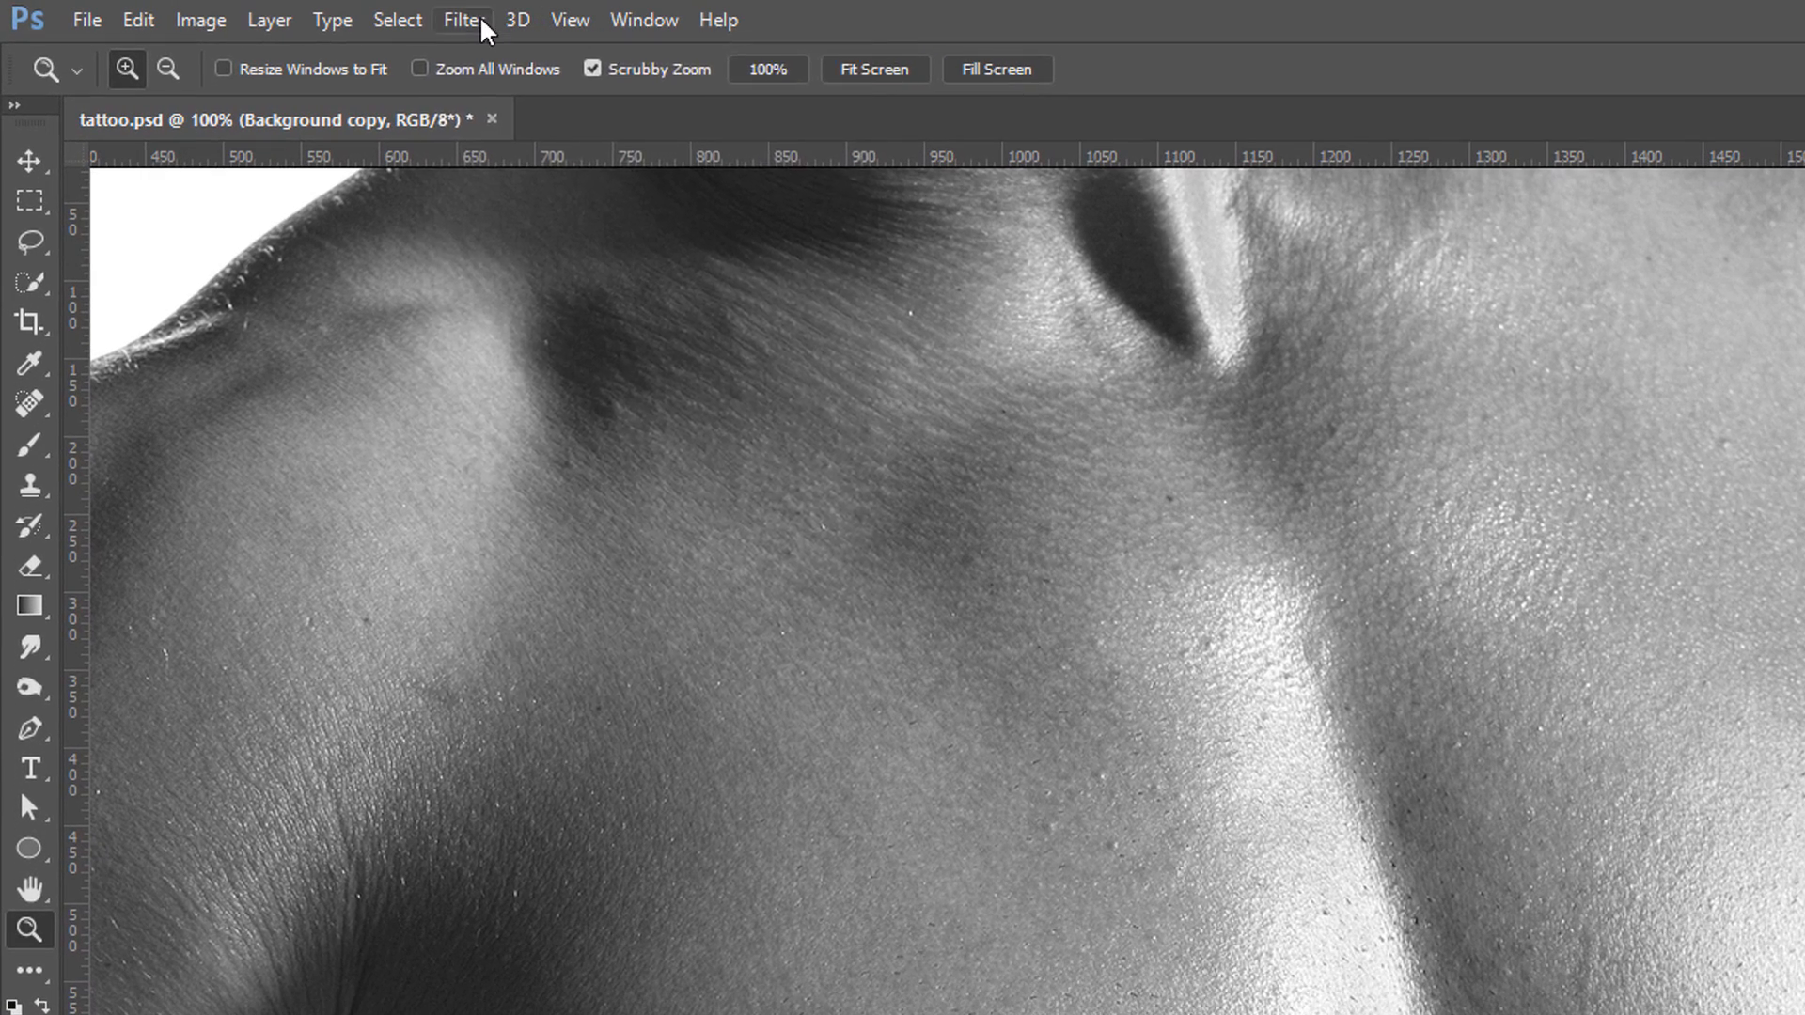
Apply a High Pass filter with a radius of 8.0 pixels to the Background copy layer
left_click(409, 17)
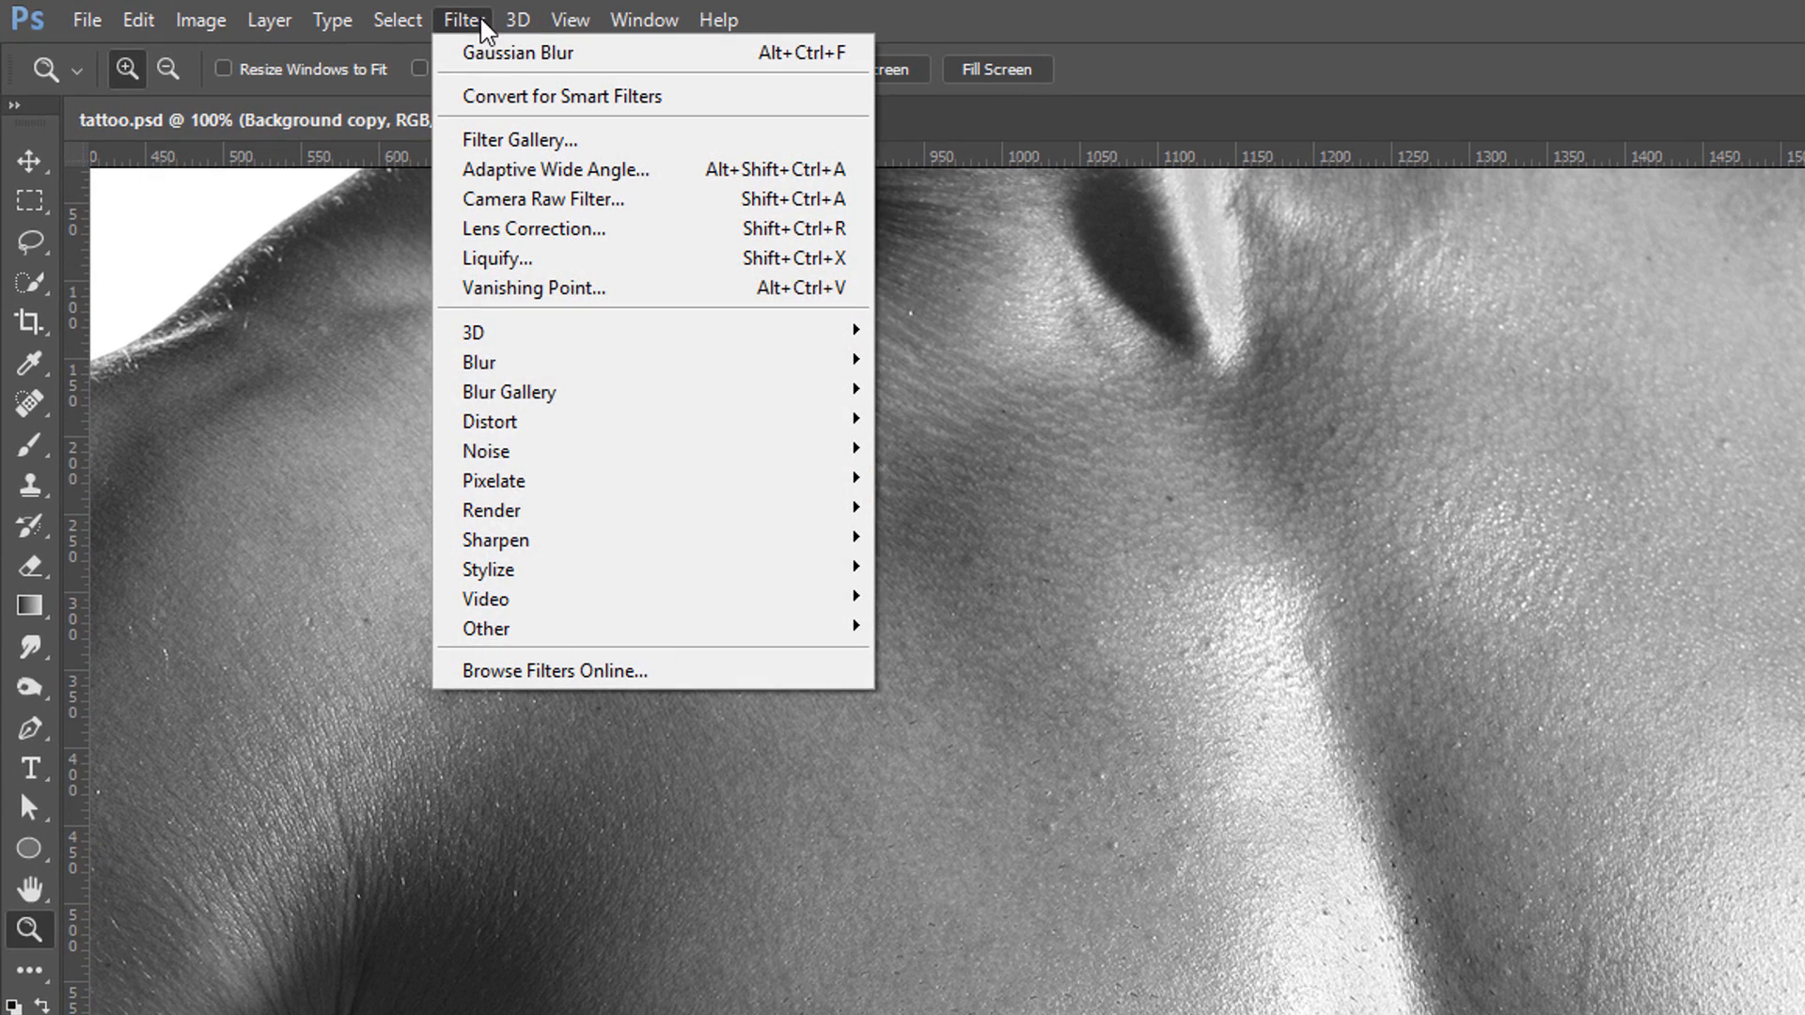
mouse_move(590, 634)
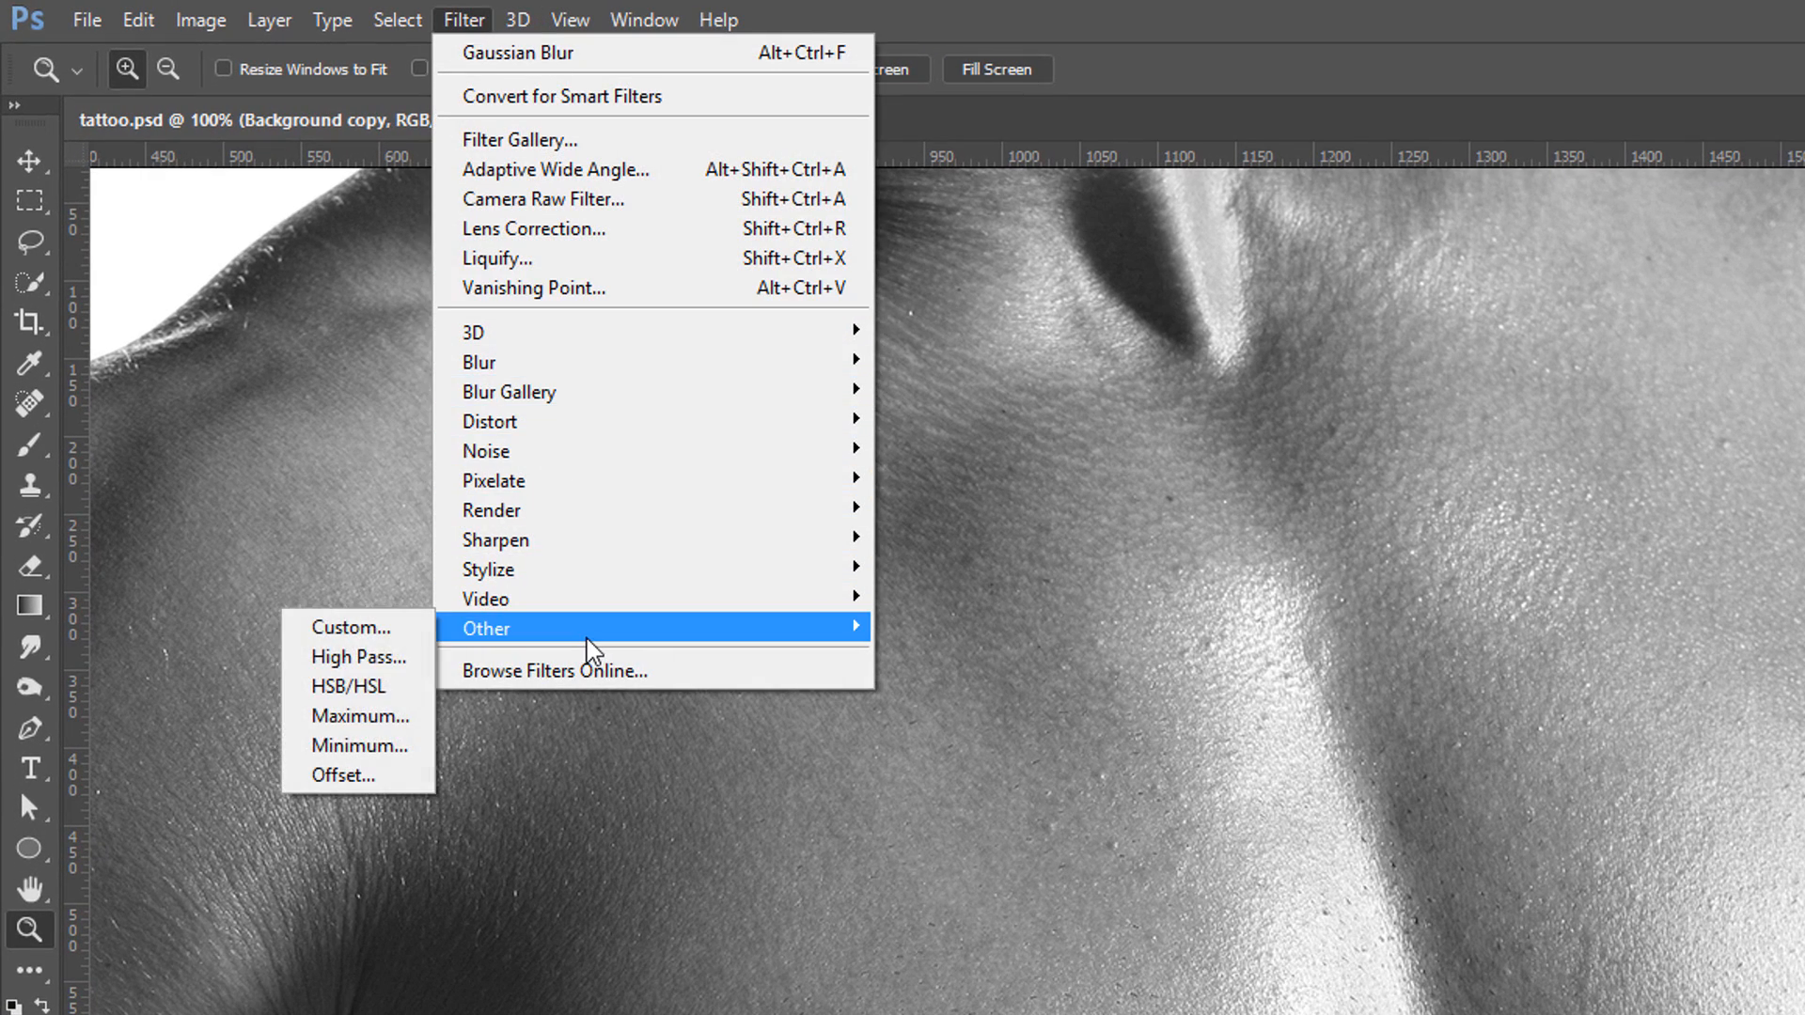
left_click(404, 663)
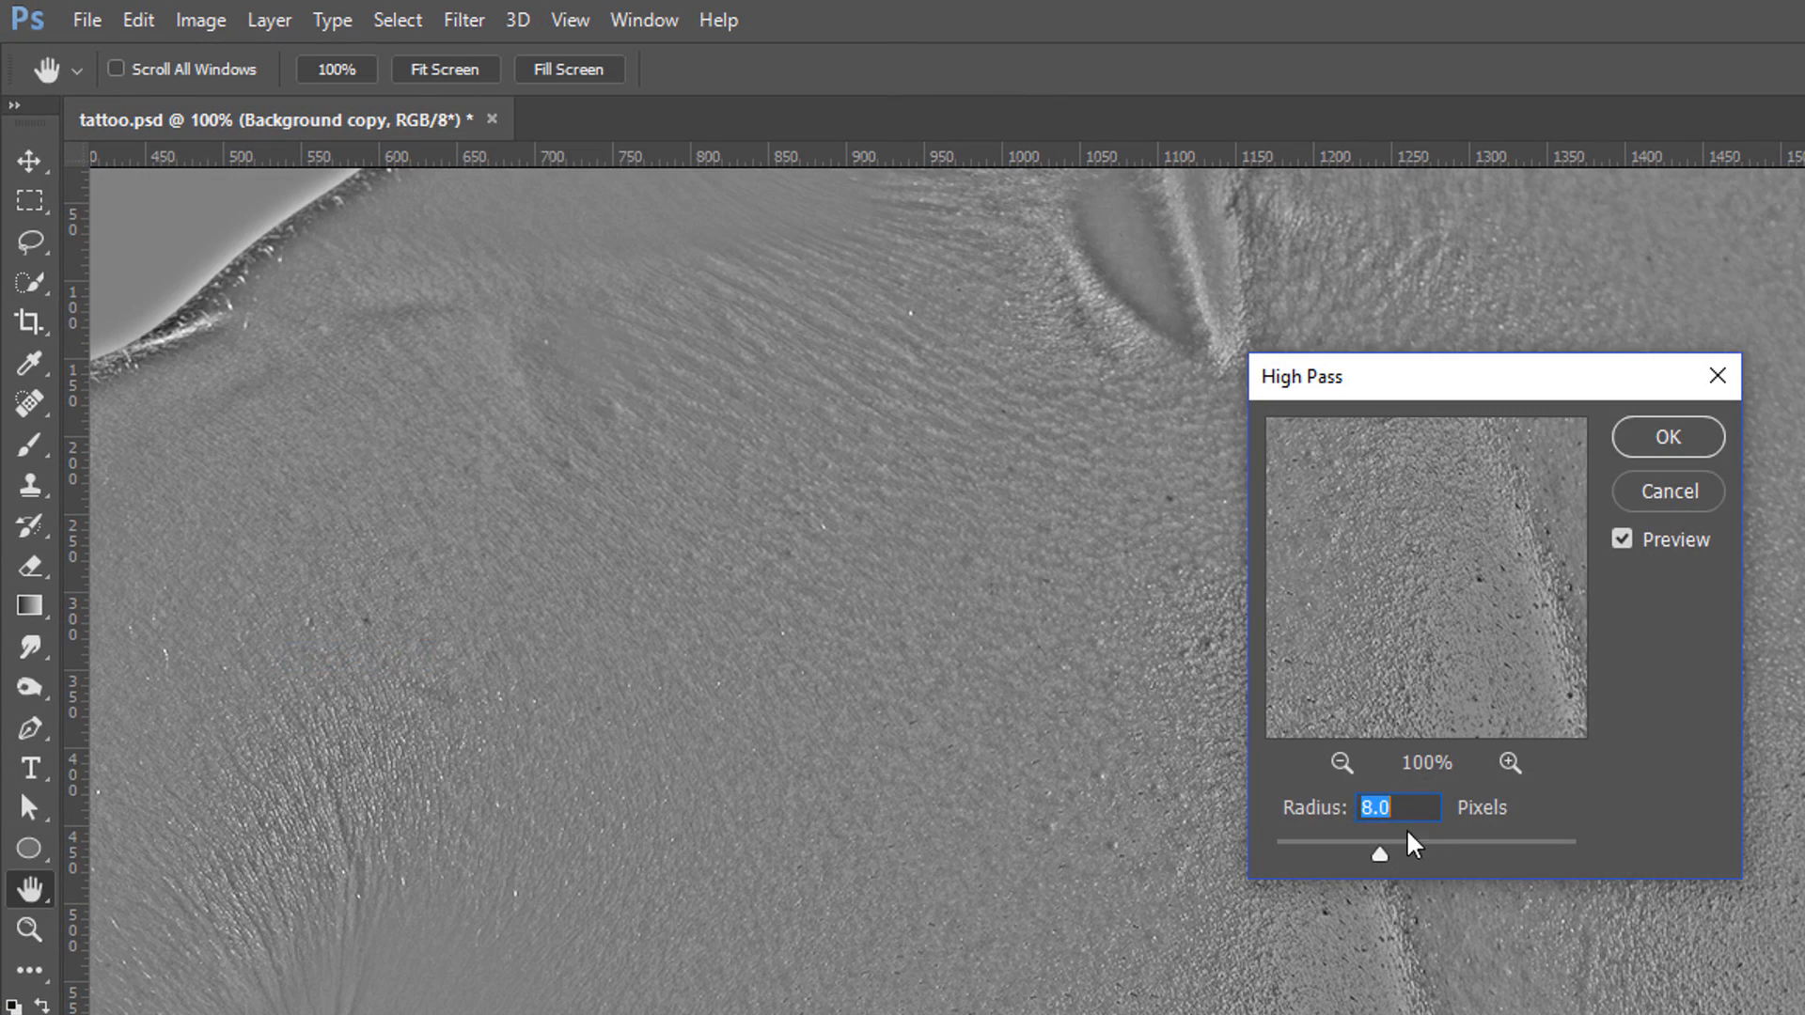
left_click_drag(1413, 387, 1804, 355)
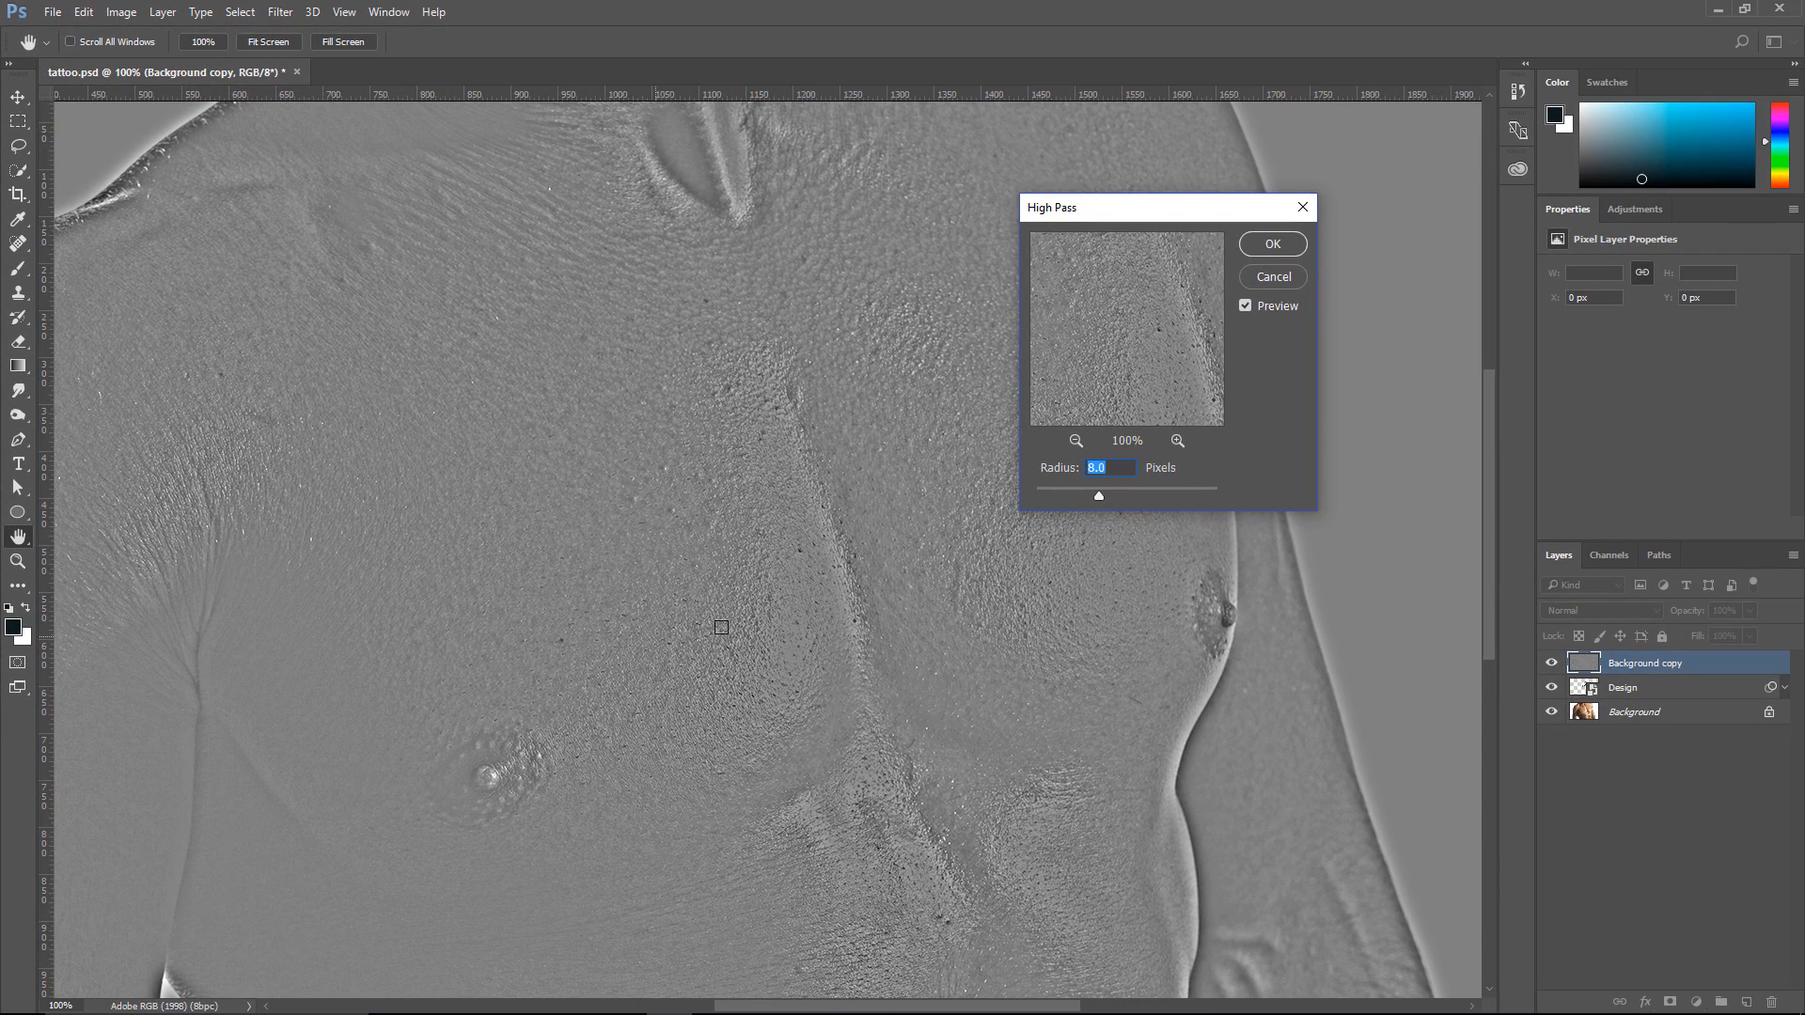
left_click(1262, 252)
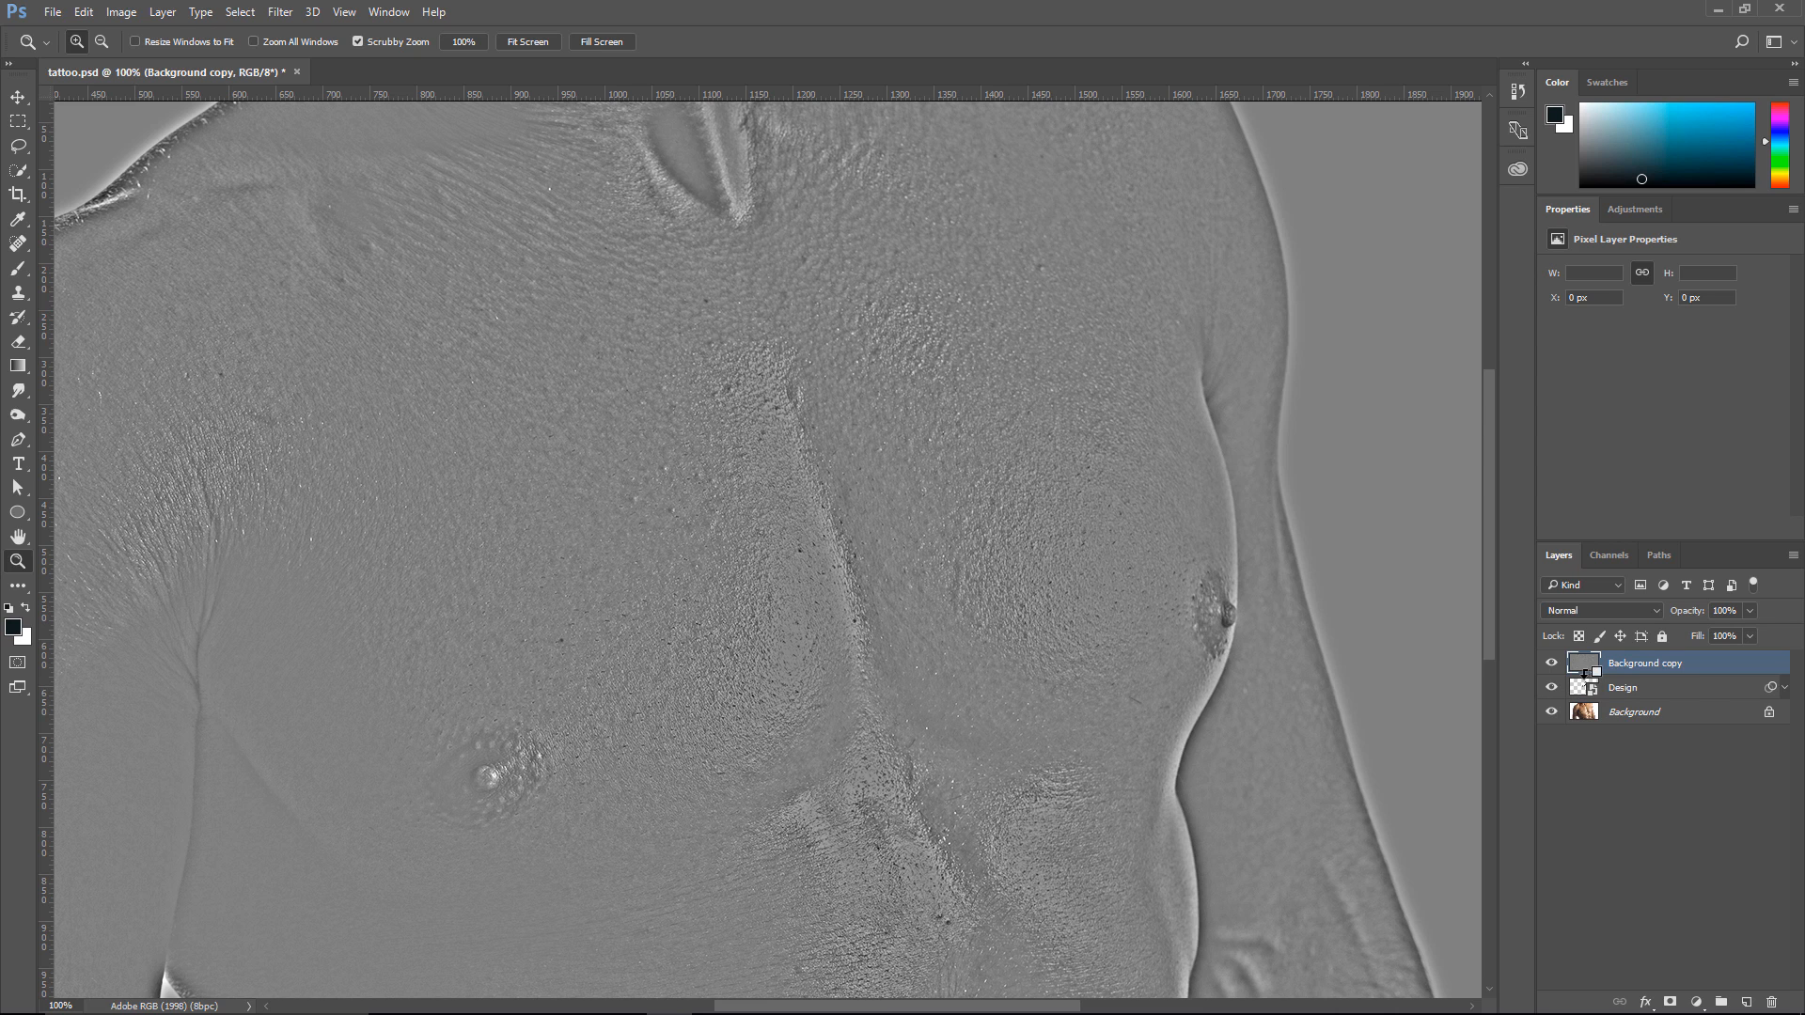
Clip the Background copy to the Design layer and blend it in Linear Light mode at 90% opacity
key("ctrl+alt+g")
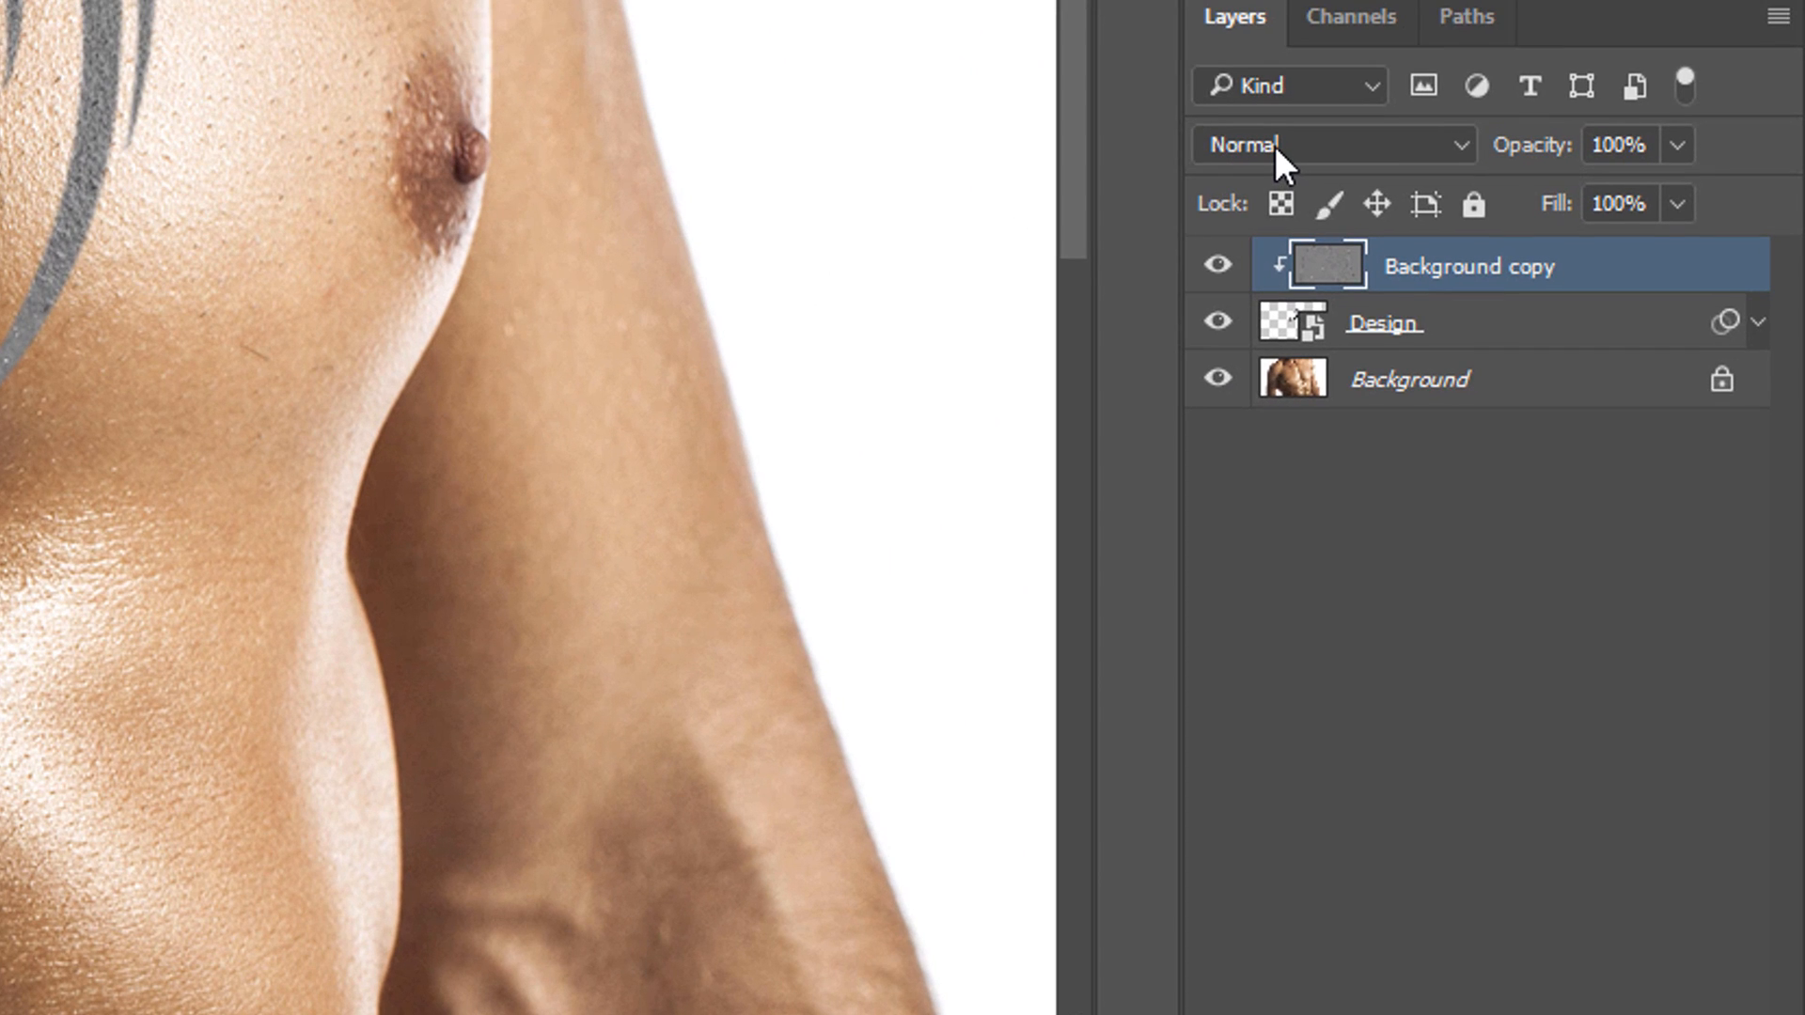
left_click(1275, 145)
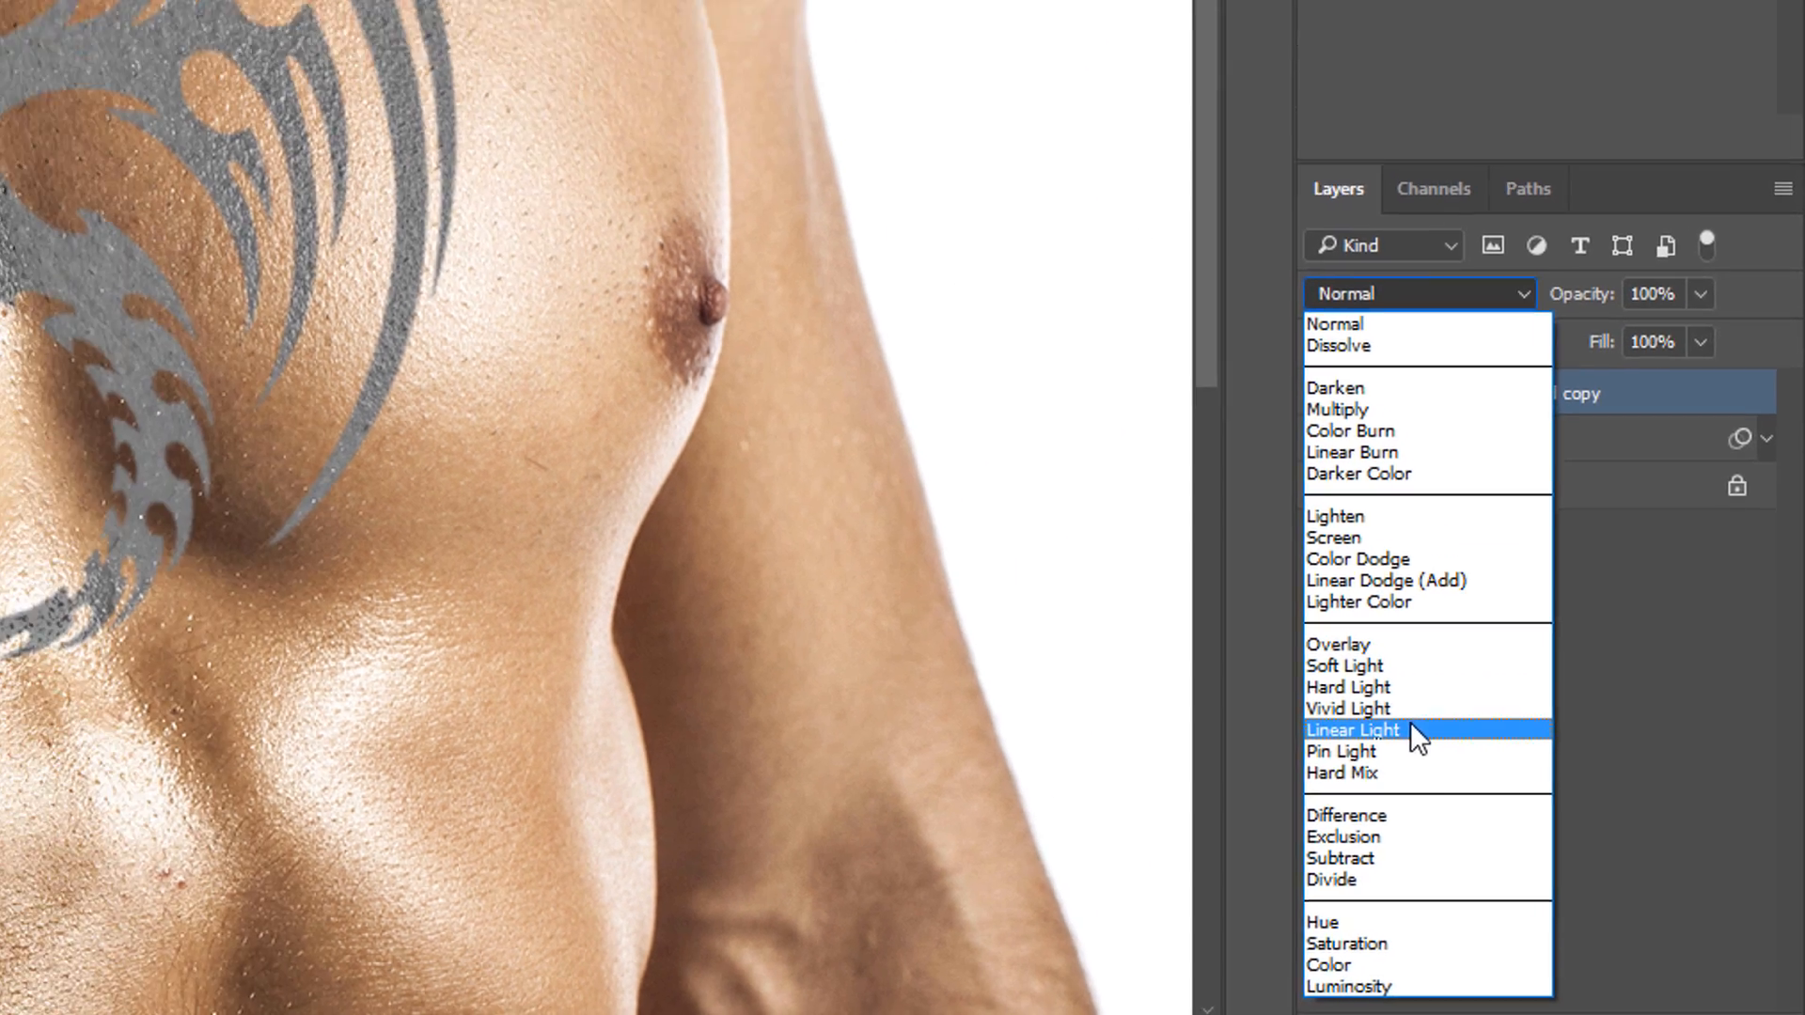
left_click(1252, 677)
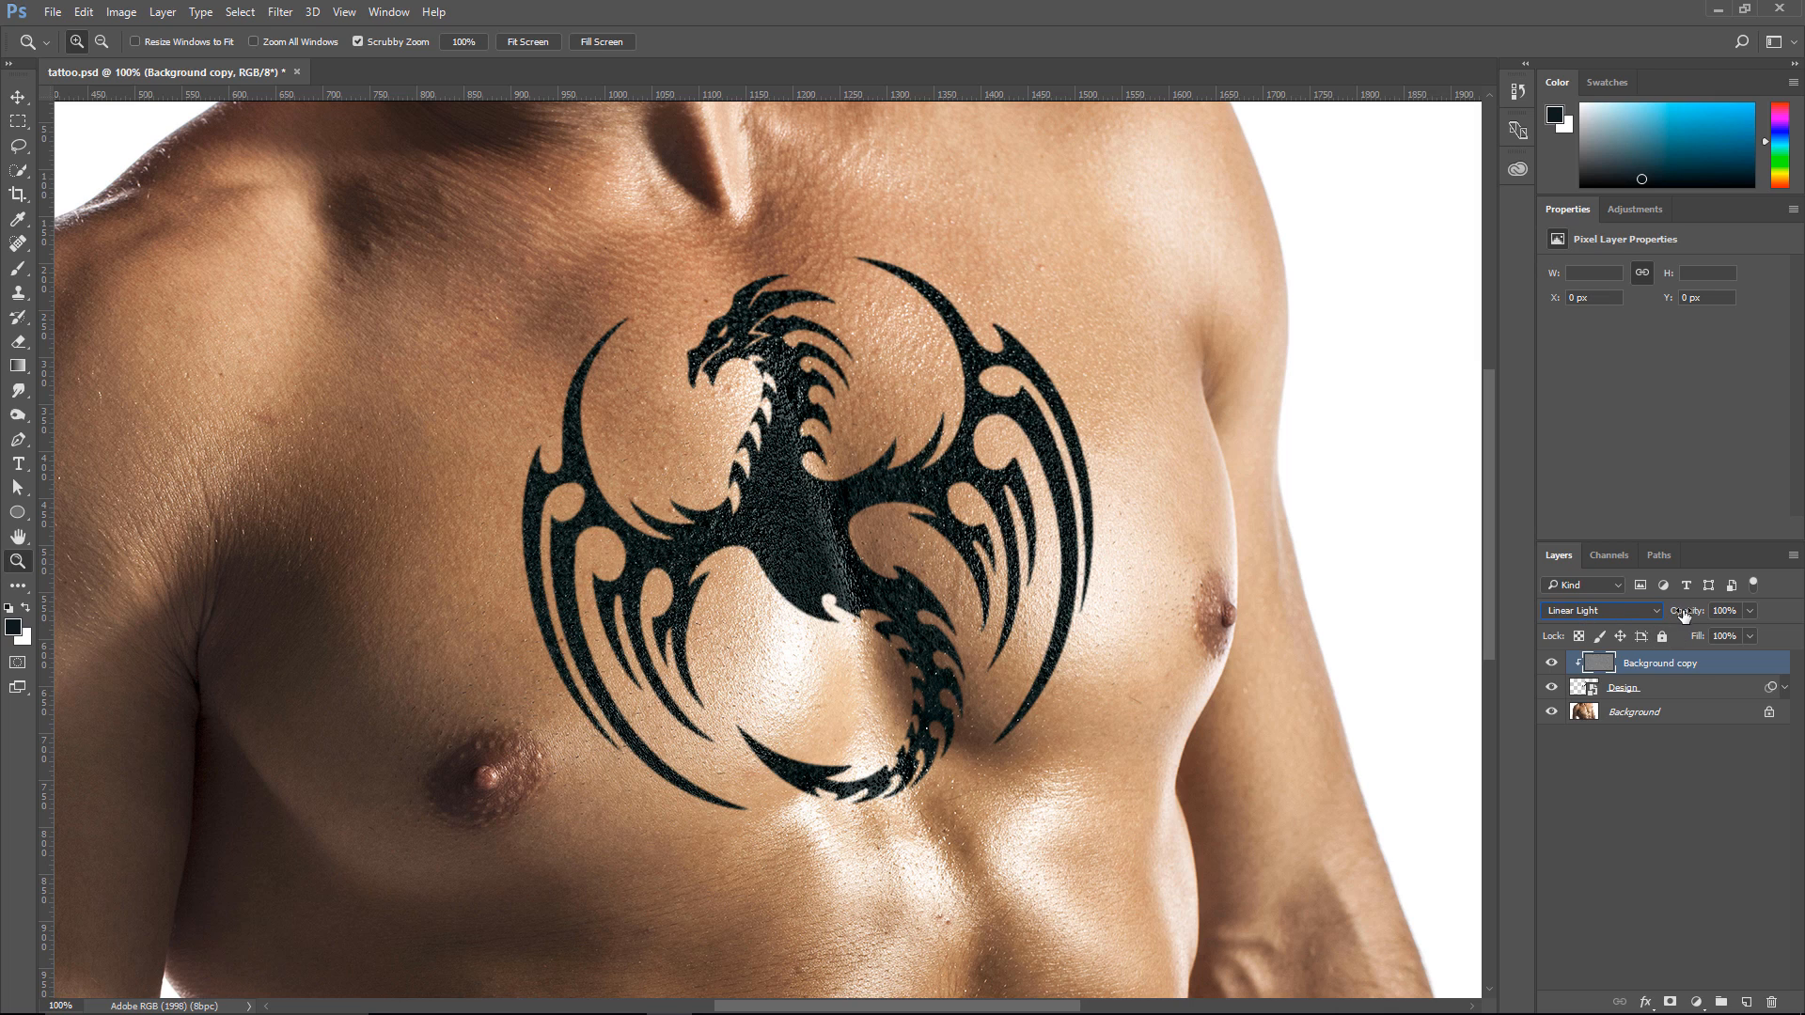
mouse_move(1684, 613)
left_mouse_down()
mouse_move(1652, 619)
mouse_move(1688, 618)
left_mouse_up()
Split the Design layer's Blend If white point for the underlying layer to 167 / 255, and collapse its smart filters
double_click(1727, 691)
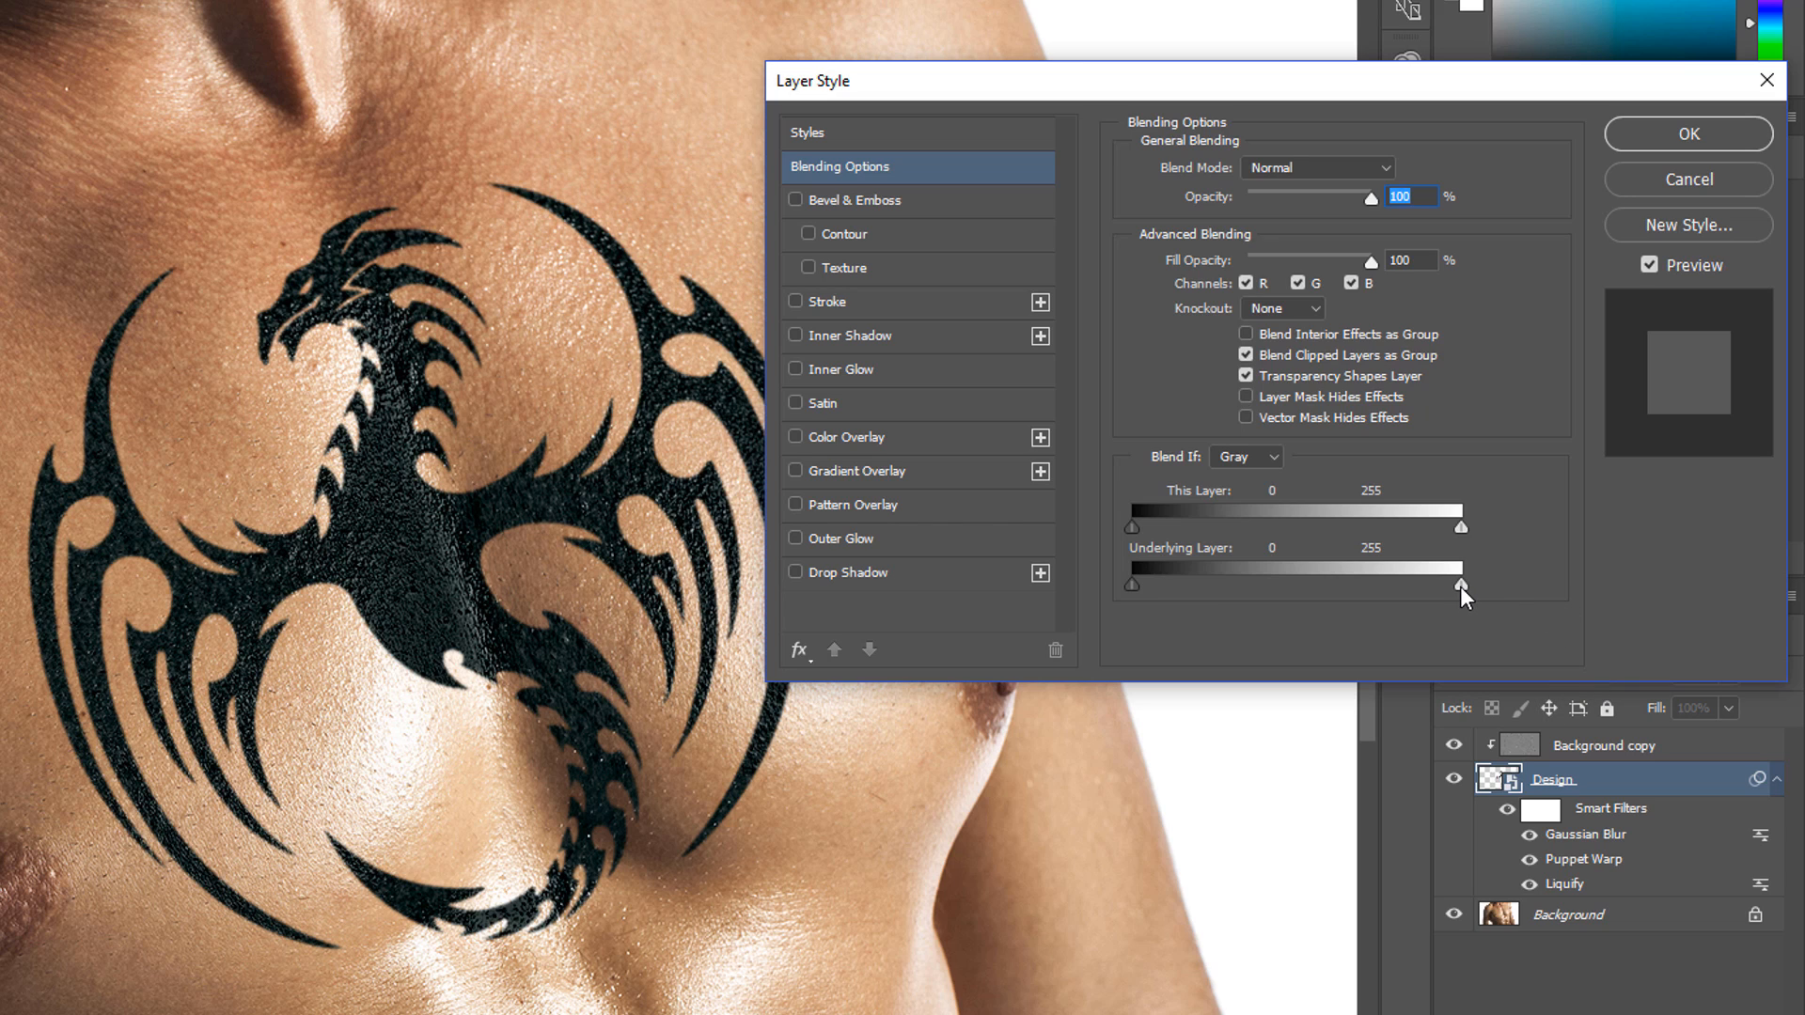
left_click_drag(1461, 585, 1416, 589)
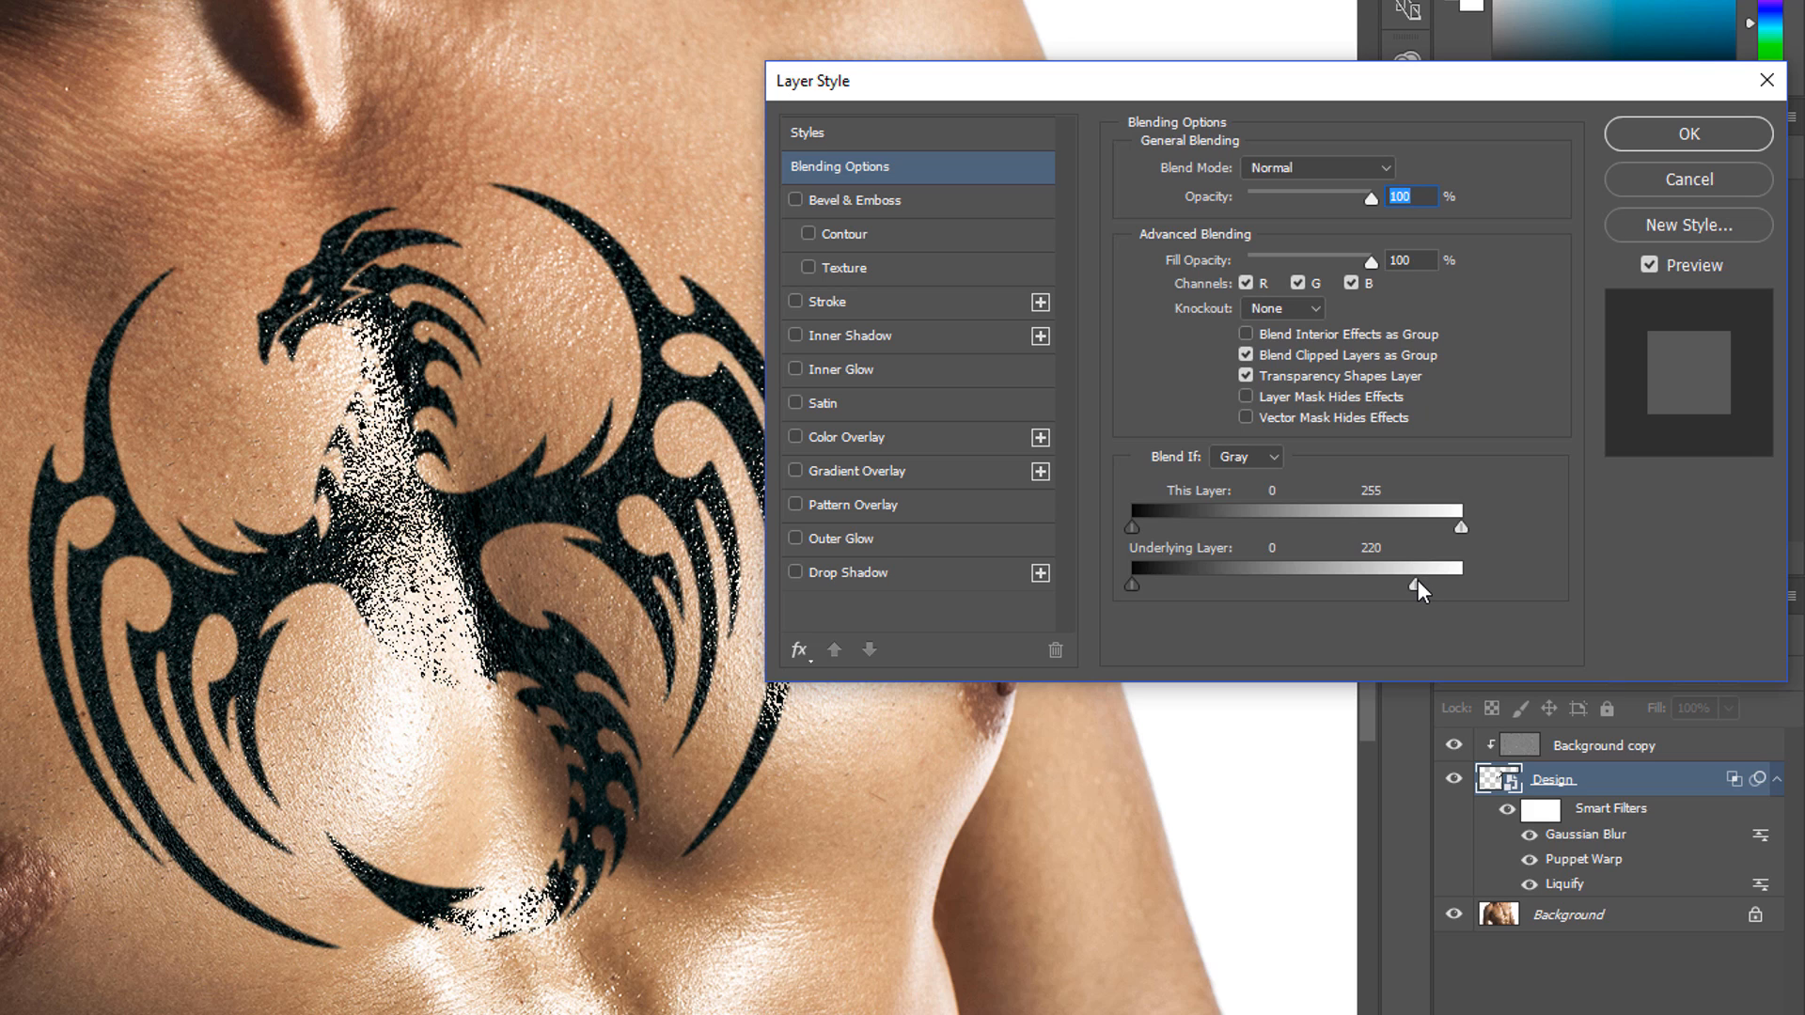
mouse_move(1419, 585)
left_mouse_down()
mouse_move(1228, 589)
mouse_move(1437, 581)
mouse_move(1419, 580)
left_mouse_up()
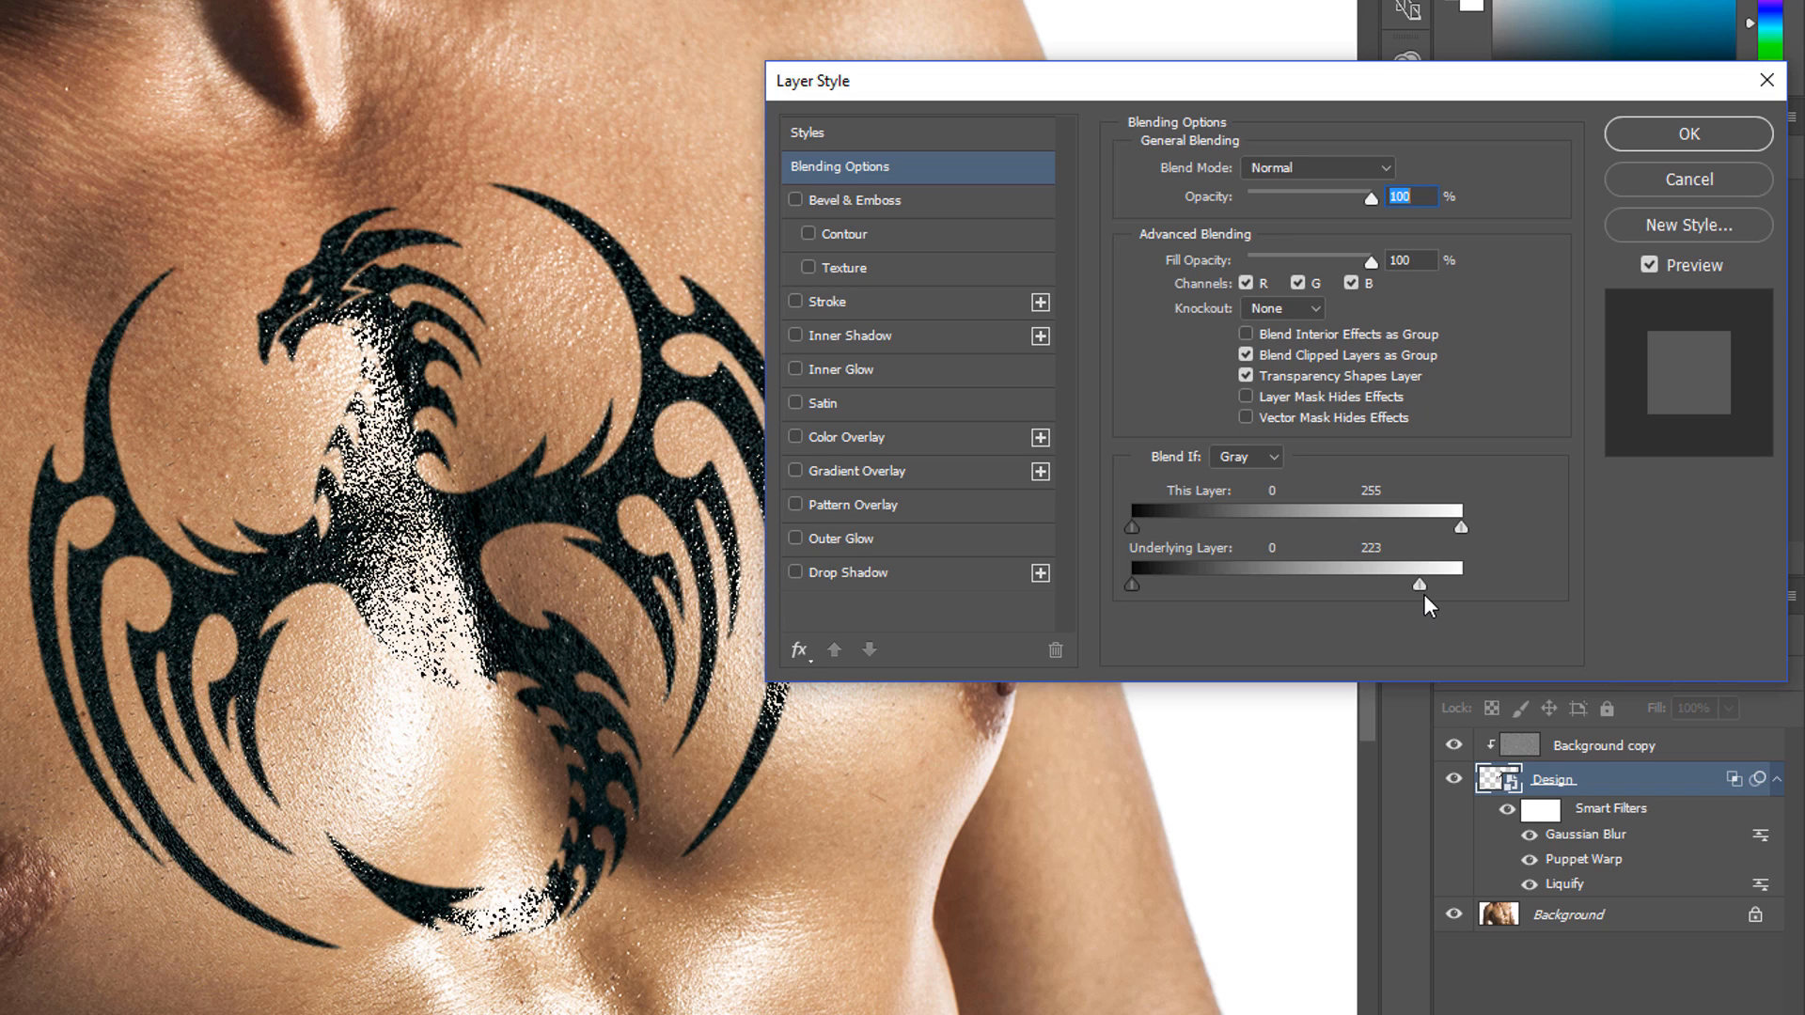
key("alt")
left_click_drag(1419, 584, 1463, 594)
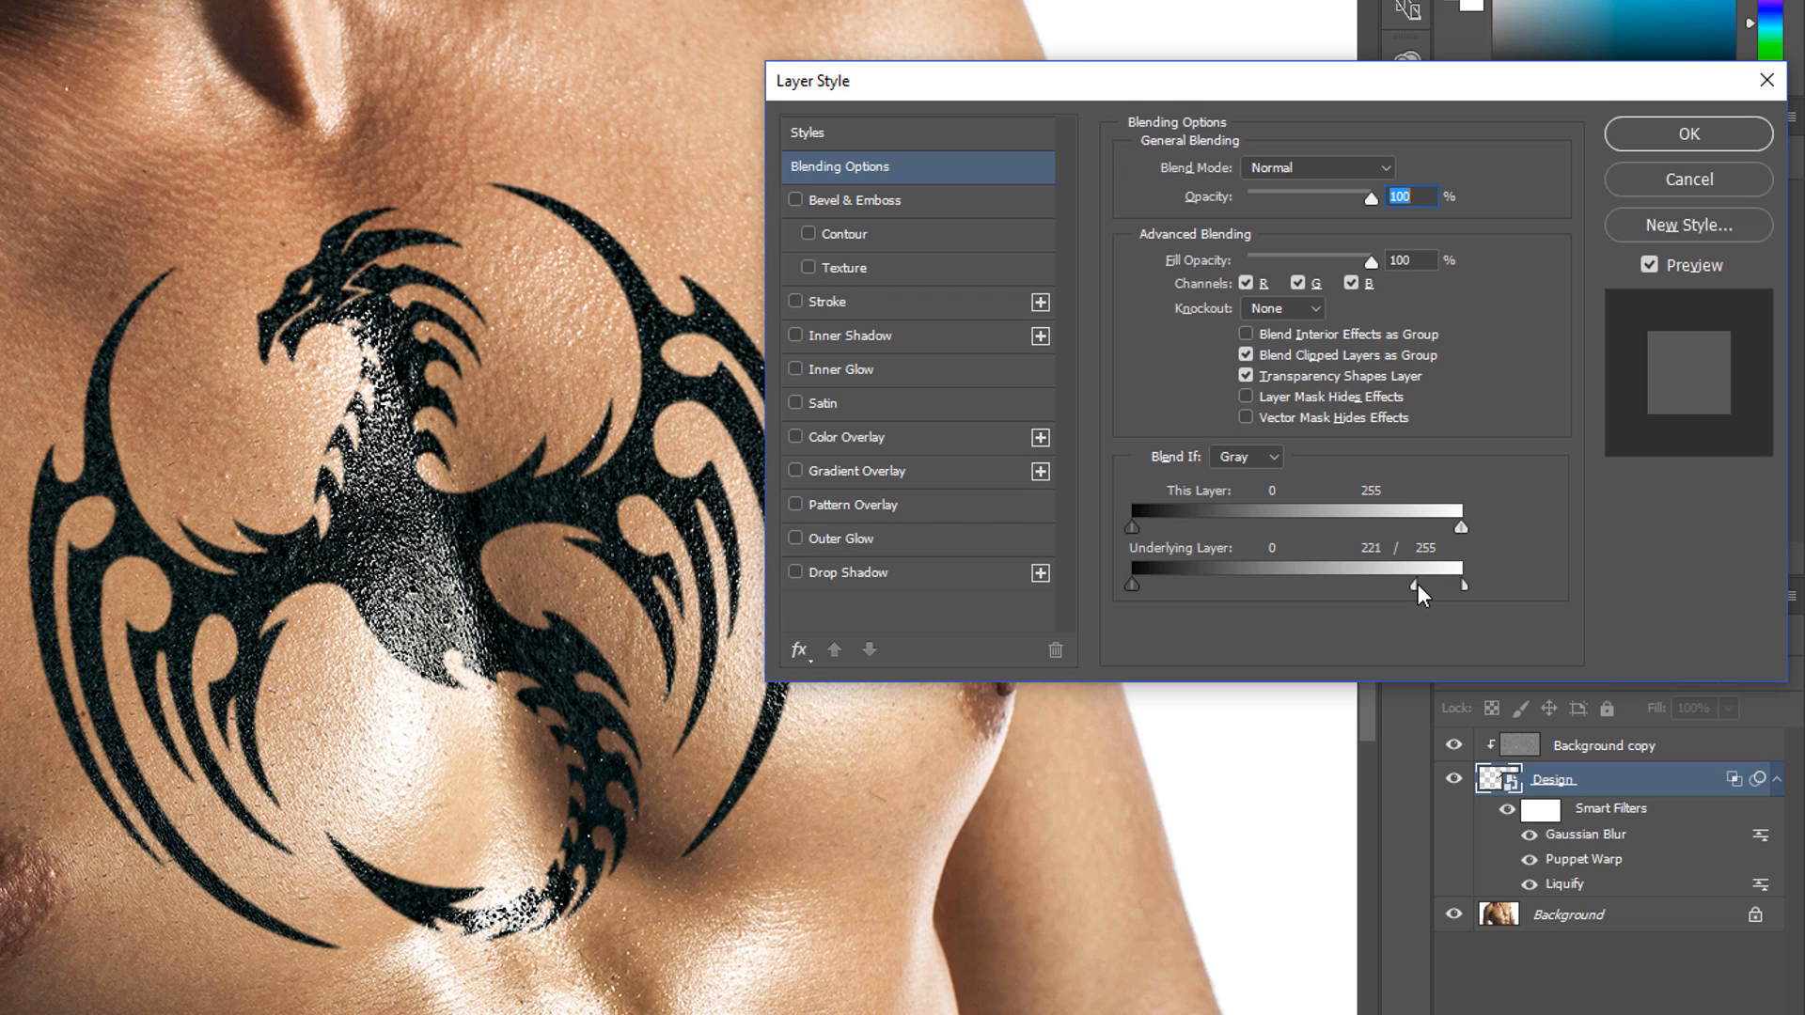
left_click_drag(1418, 583, 1354, 588)
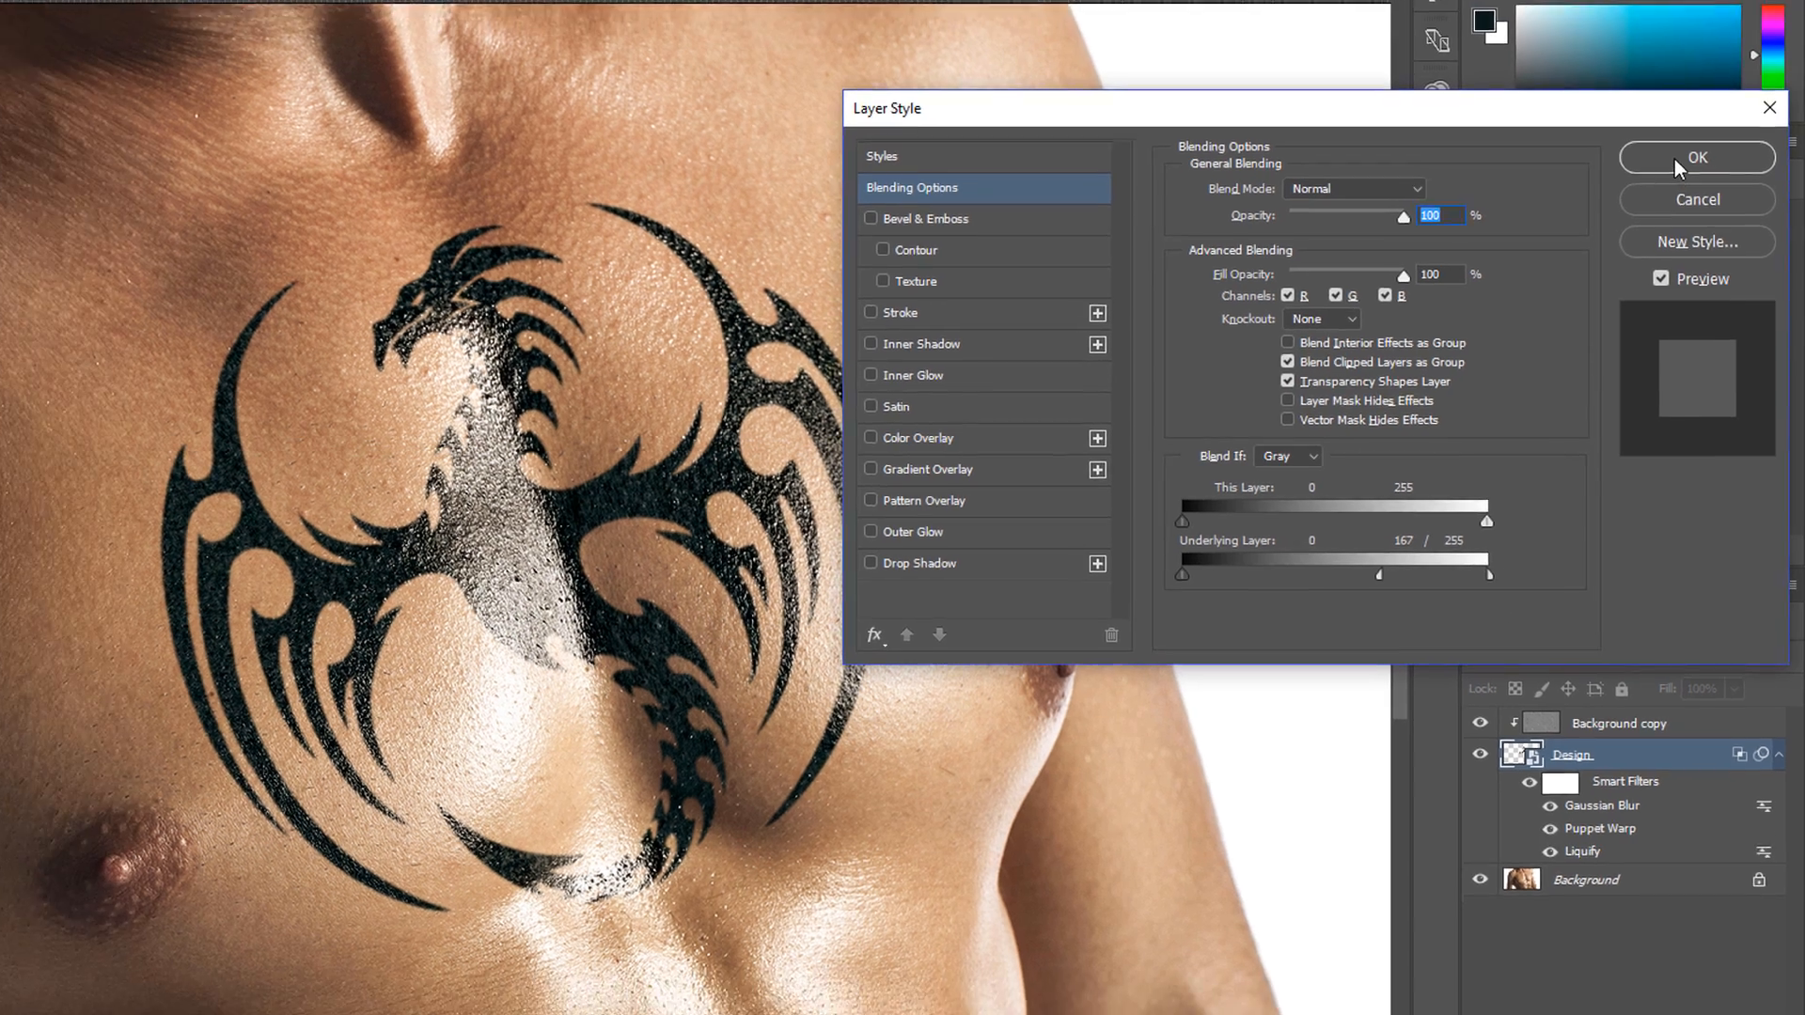
left_click(1688, 134)
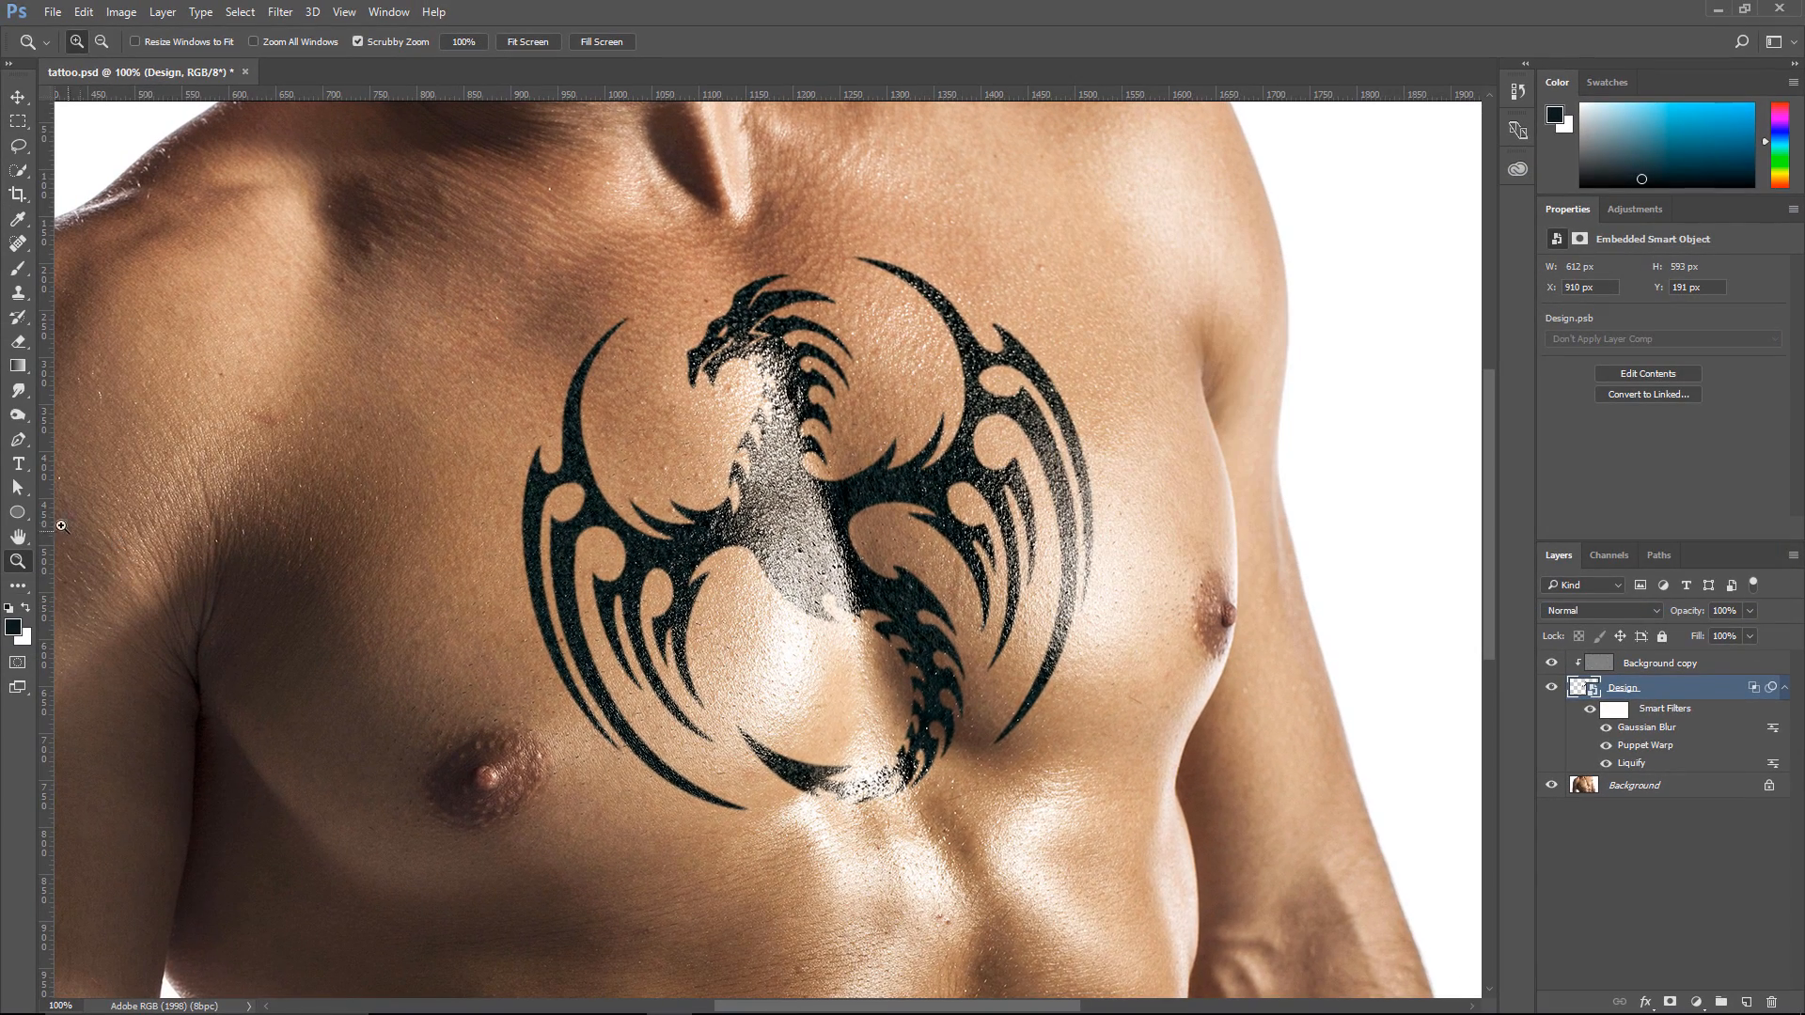
double_click(18, 539)
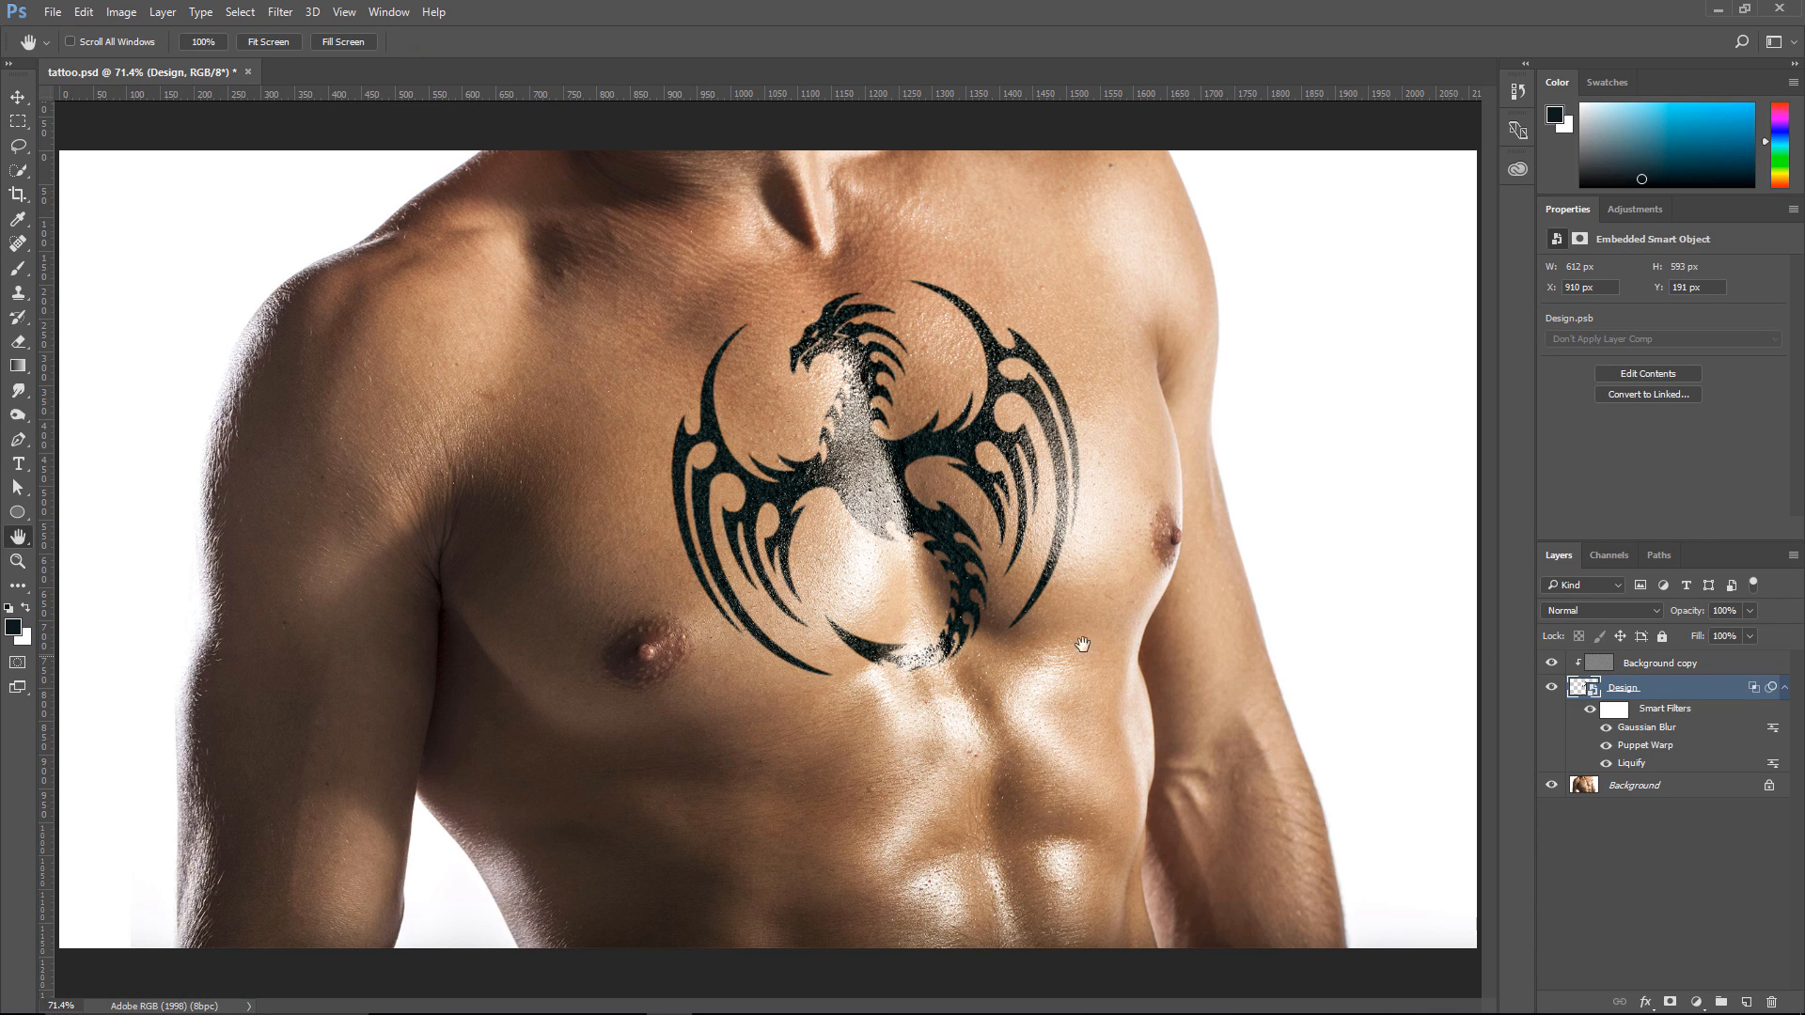
left_click(1785, 689)
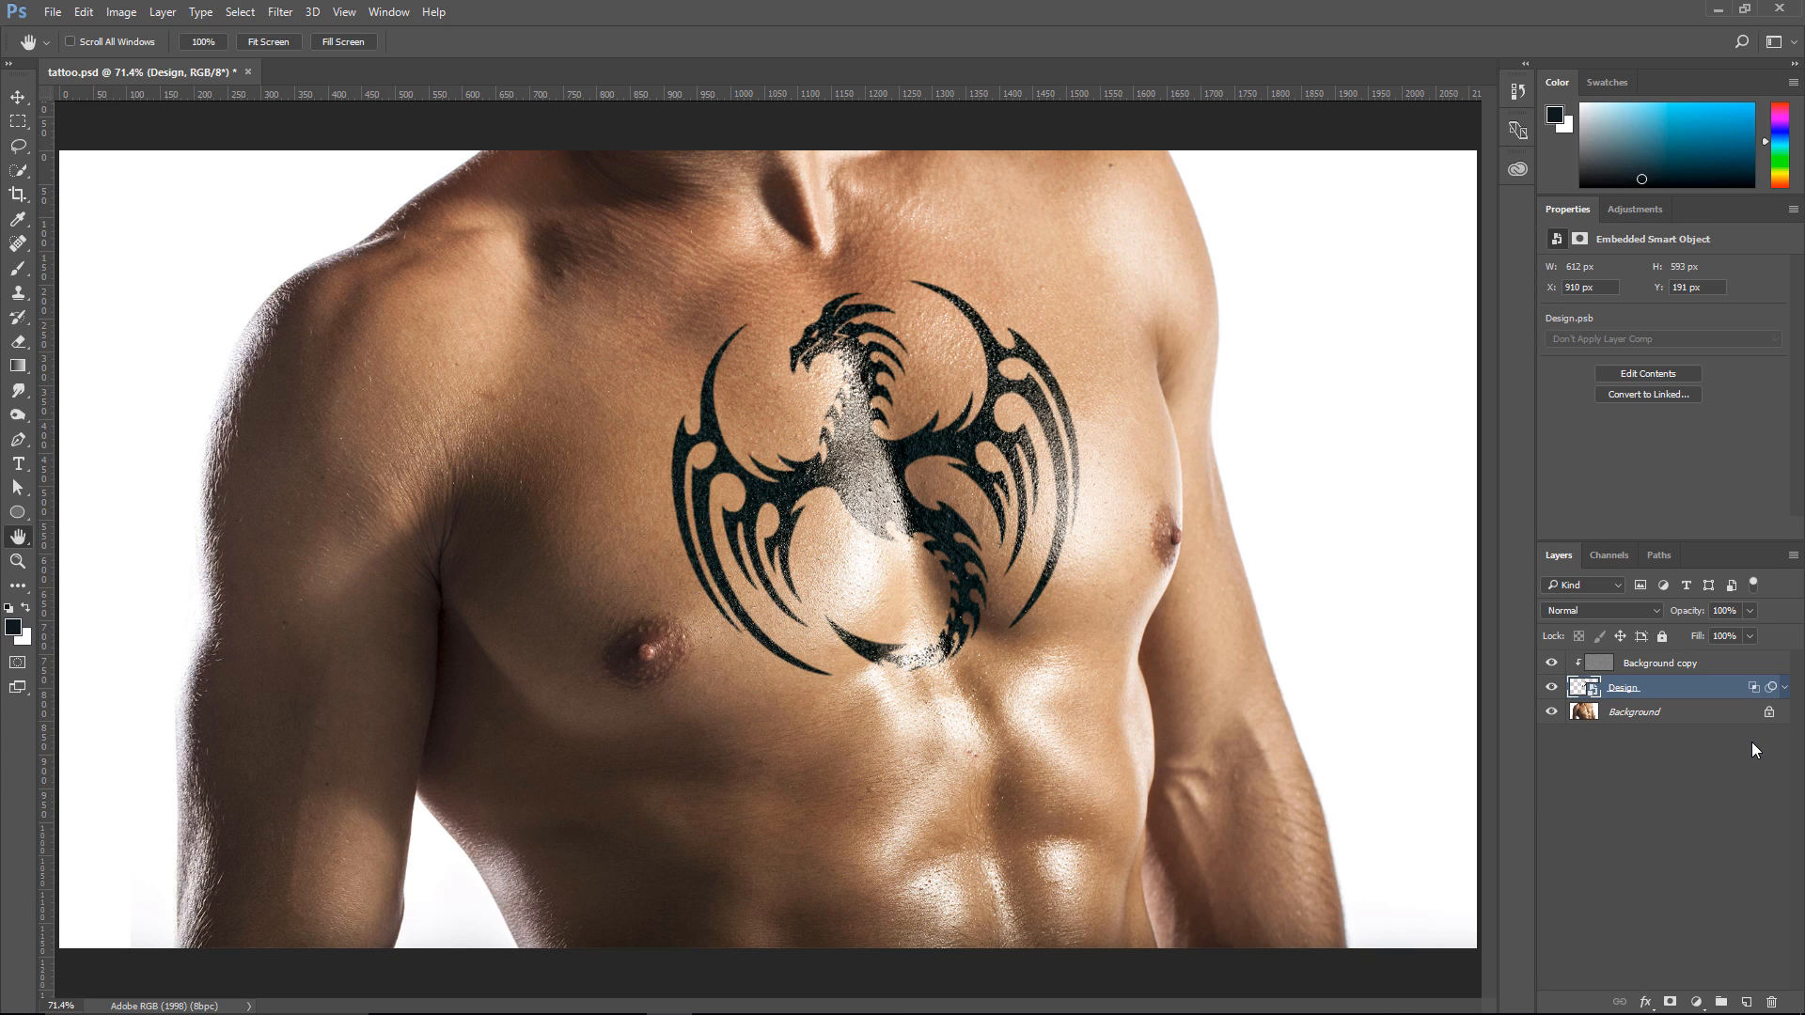
Add a Hue/Saturation adjustment clipped above the Background copy, with Saturation at +29
left_click(1719, 665)
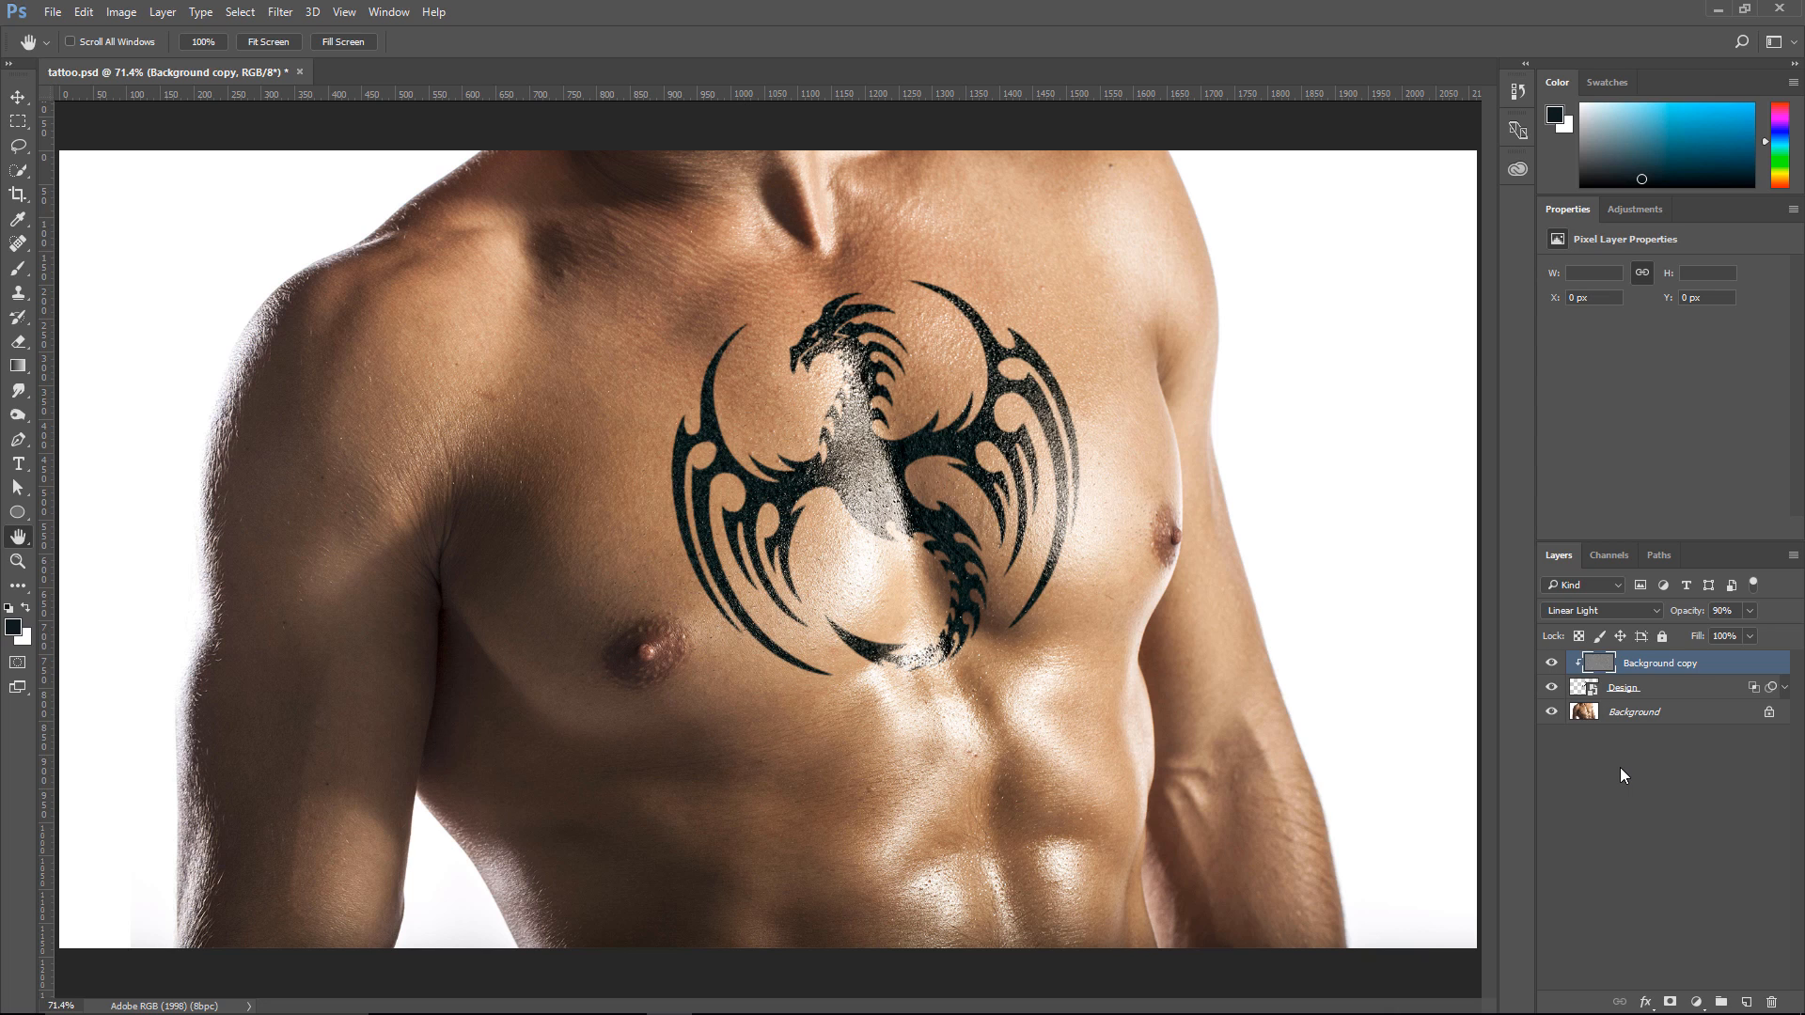
left_click(1697, 1000)
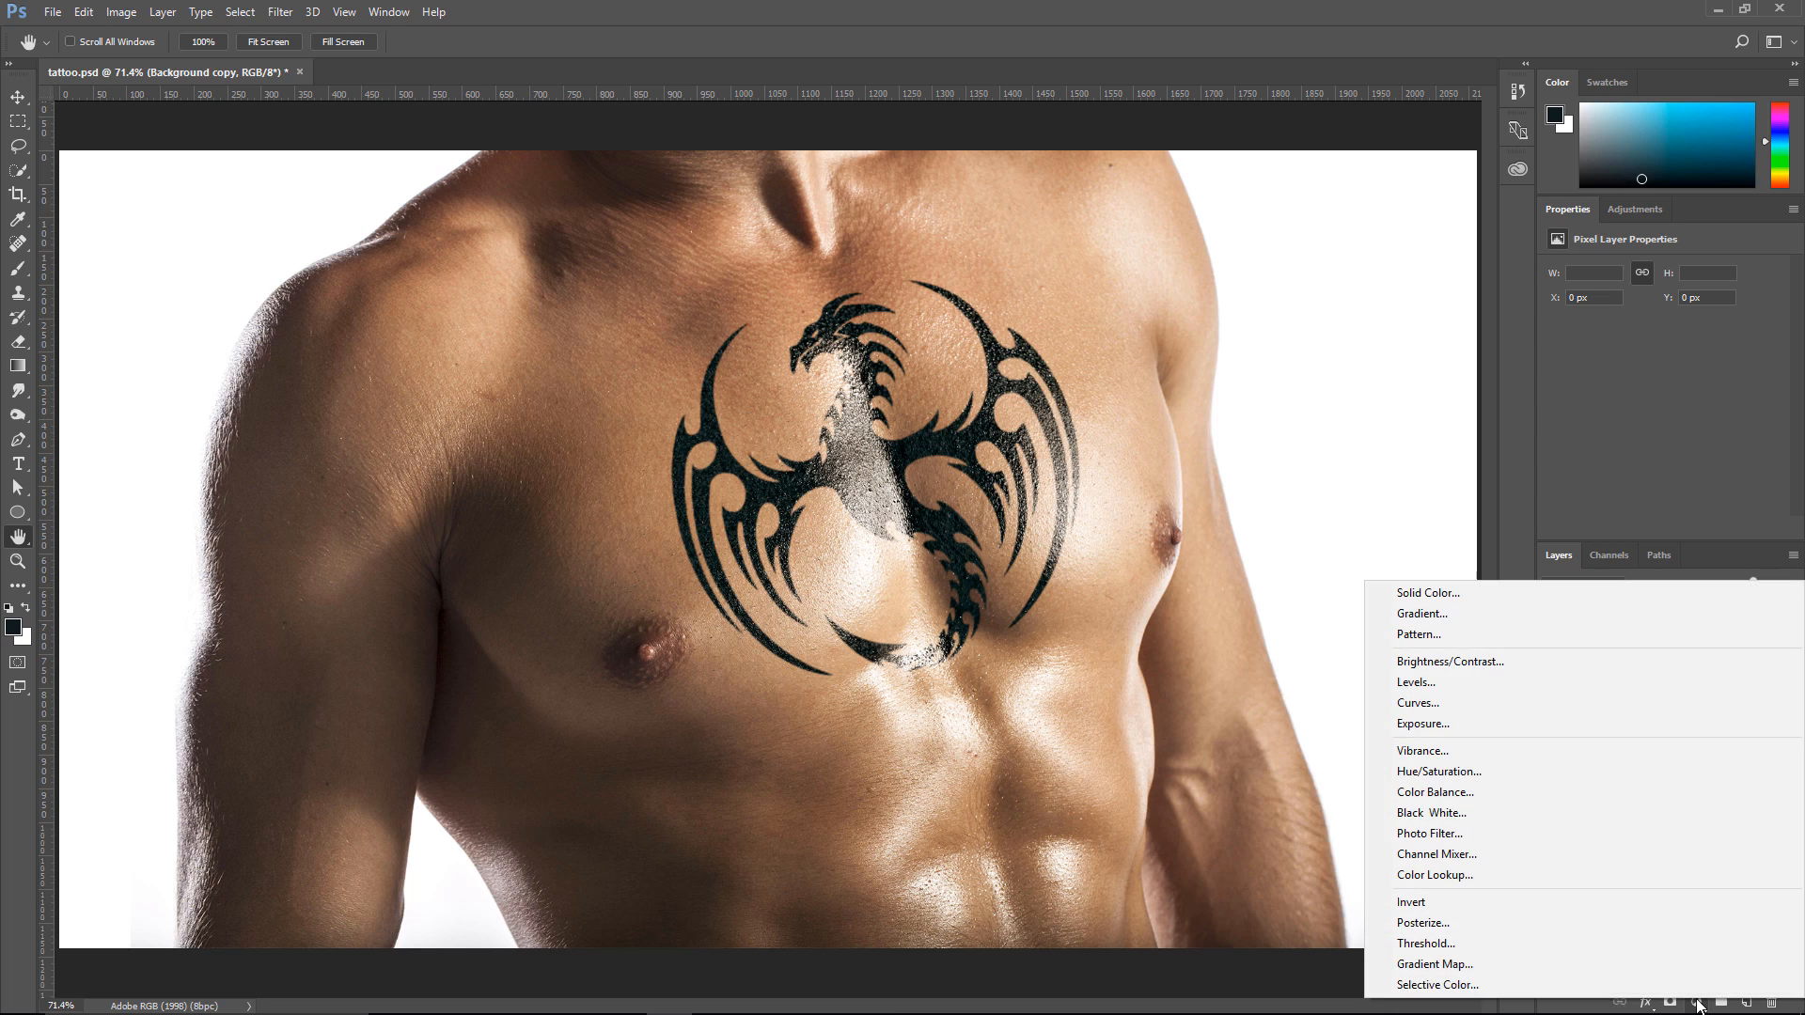
left_click(1489, 770)
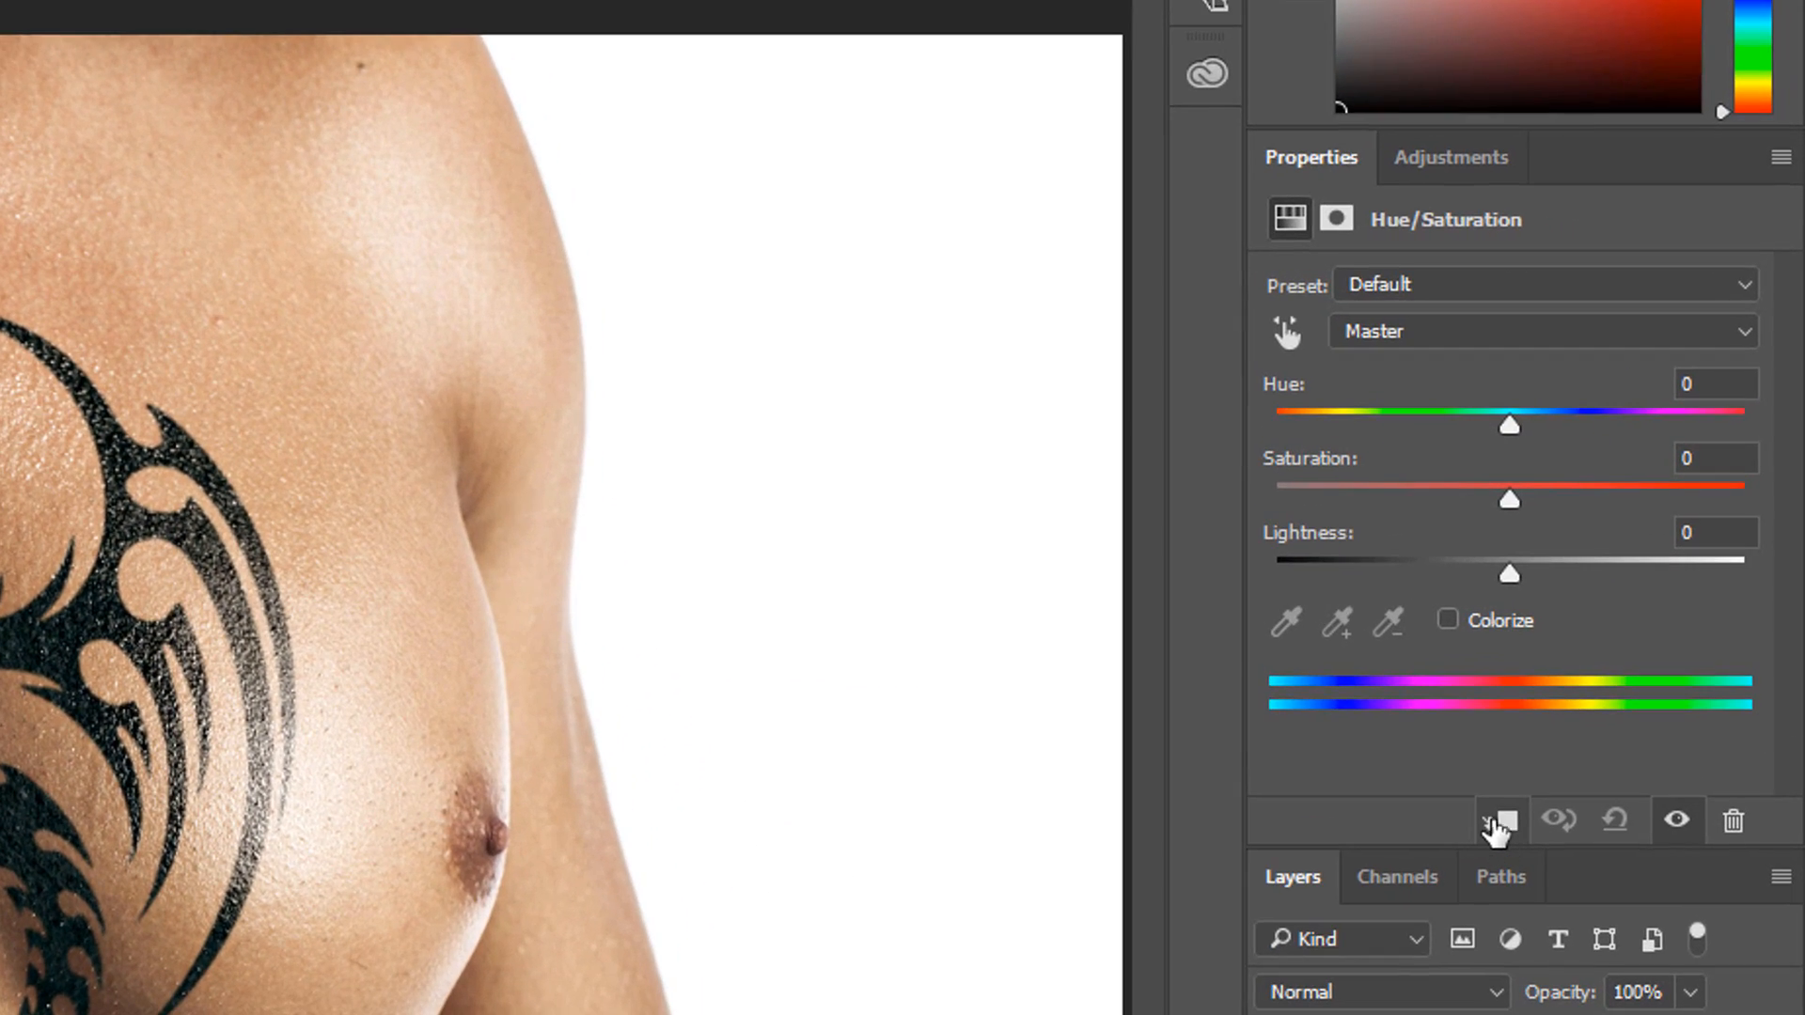
left_click(1499, 823)
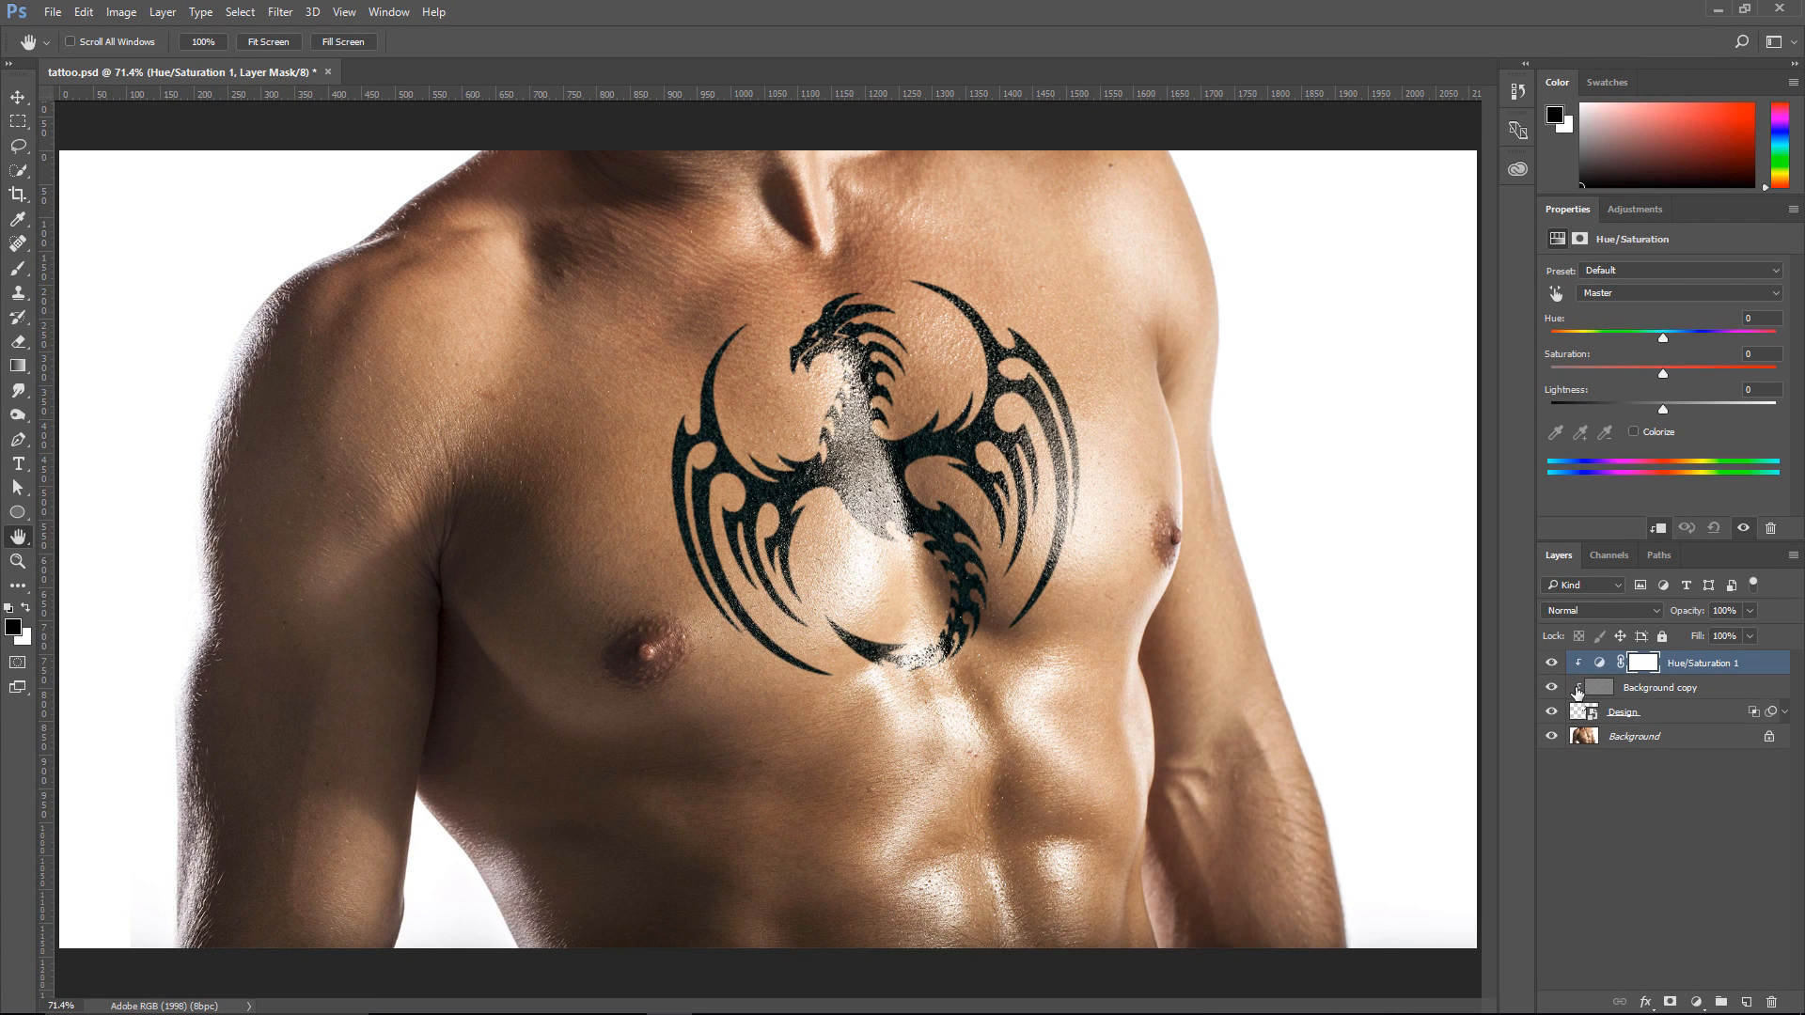
mouse_move(1663, 375)
left_mouse_down()
mouse_move(1581, 378)
mouse_move(1699, 380)
mouse_move(1616, 376)
mouse_move(1685, 387)
left_mouse_up()
Add a Levels adjustment clipped above the Hue/Saturation layer, with the black output level raised to 16
left_click(1700, 1000)
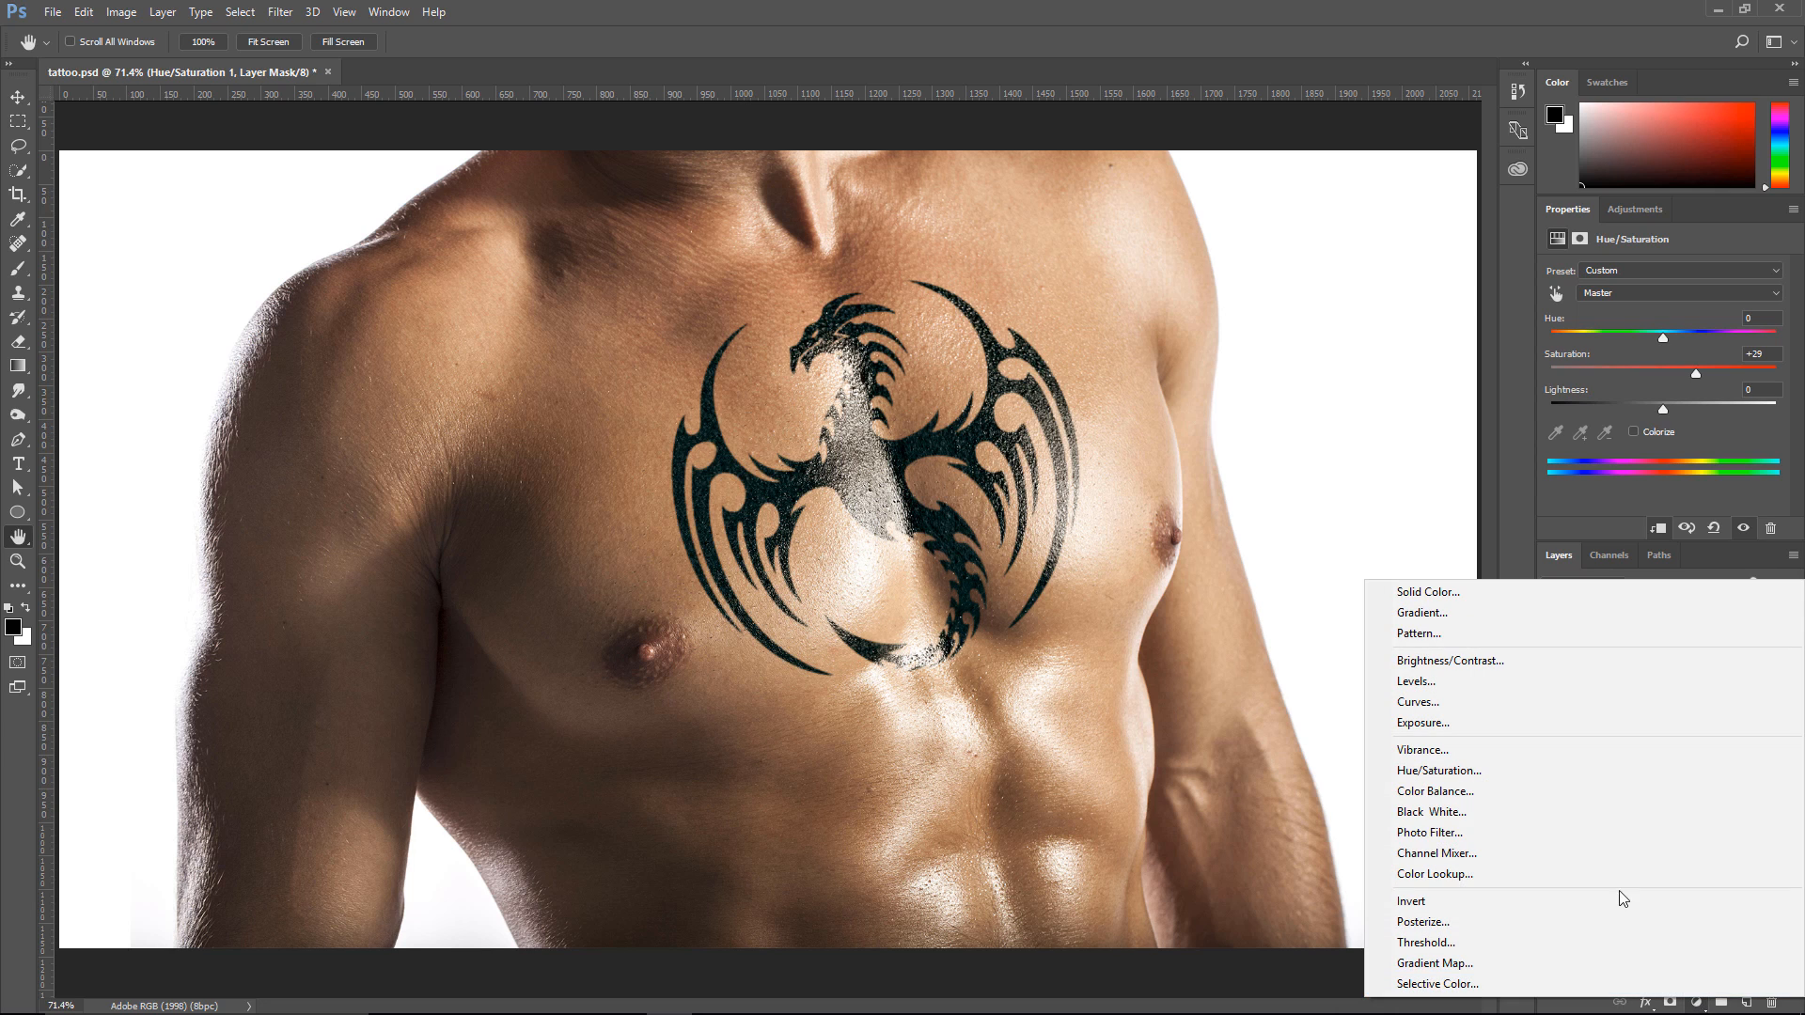
left_click(1455, 684)
left_click(1659, 531)
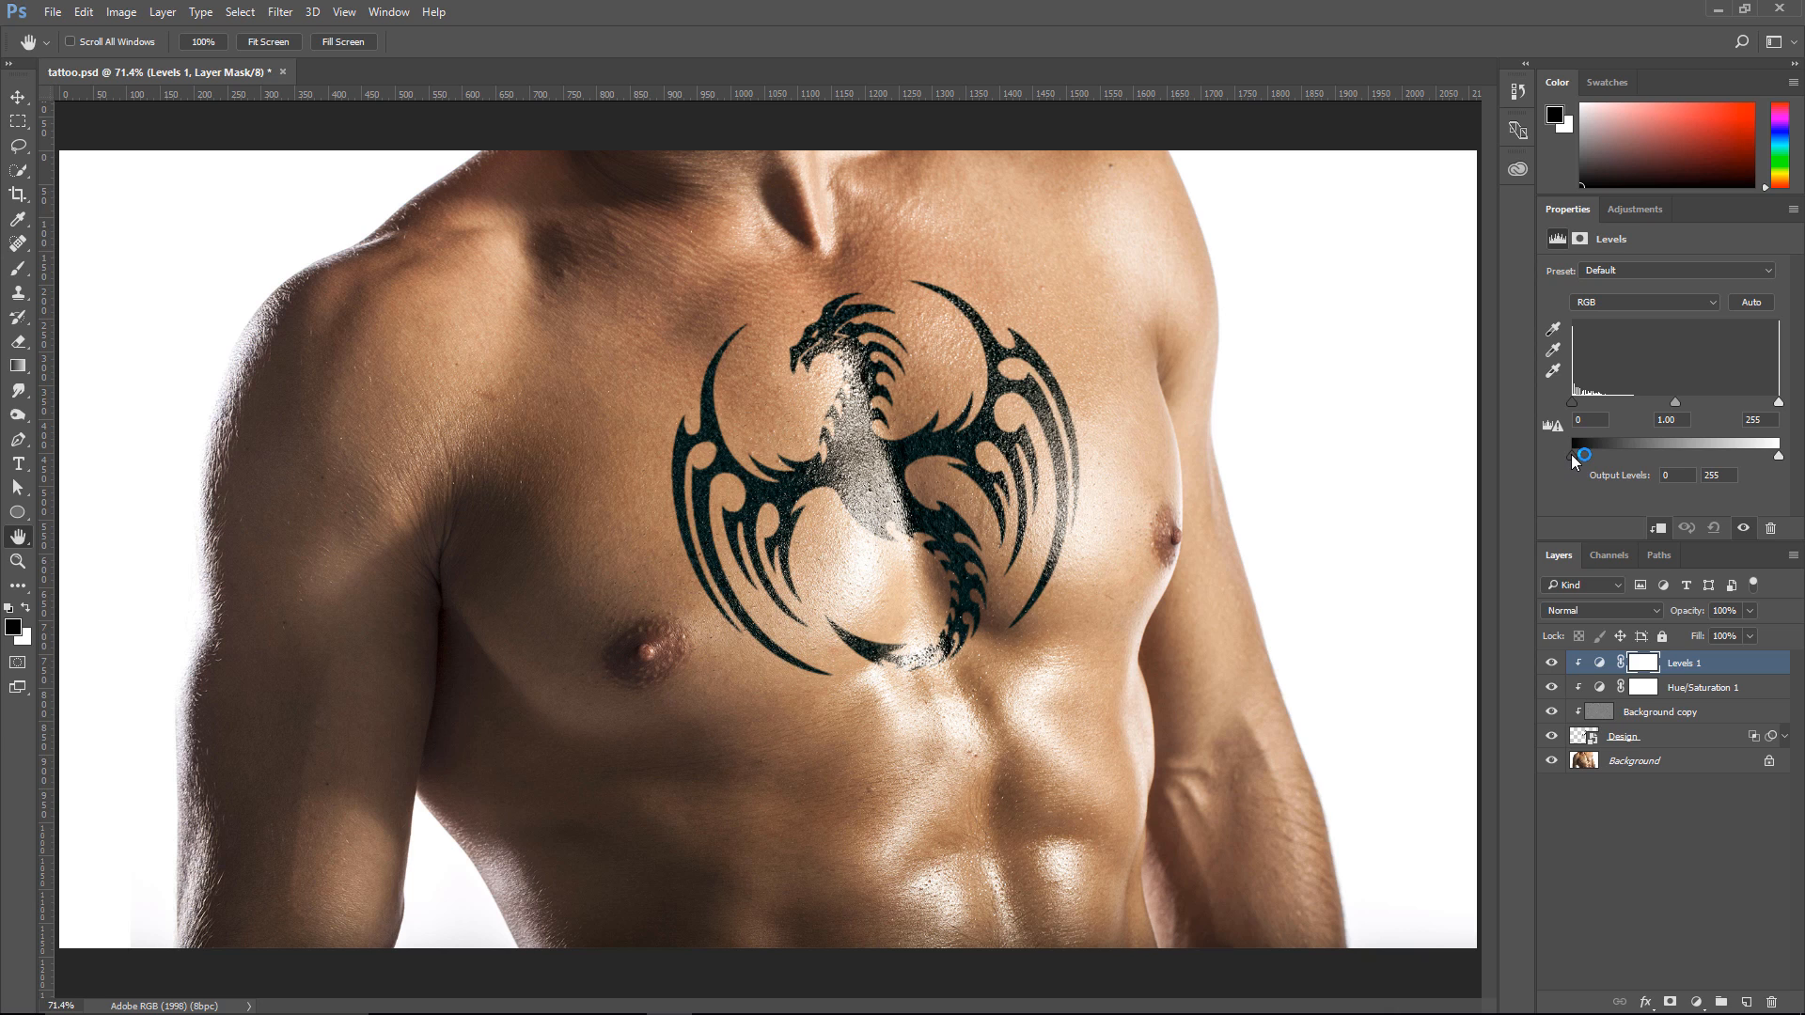
left_click_drag(1571, 456, 1585, 463)
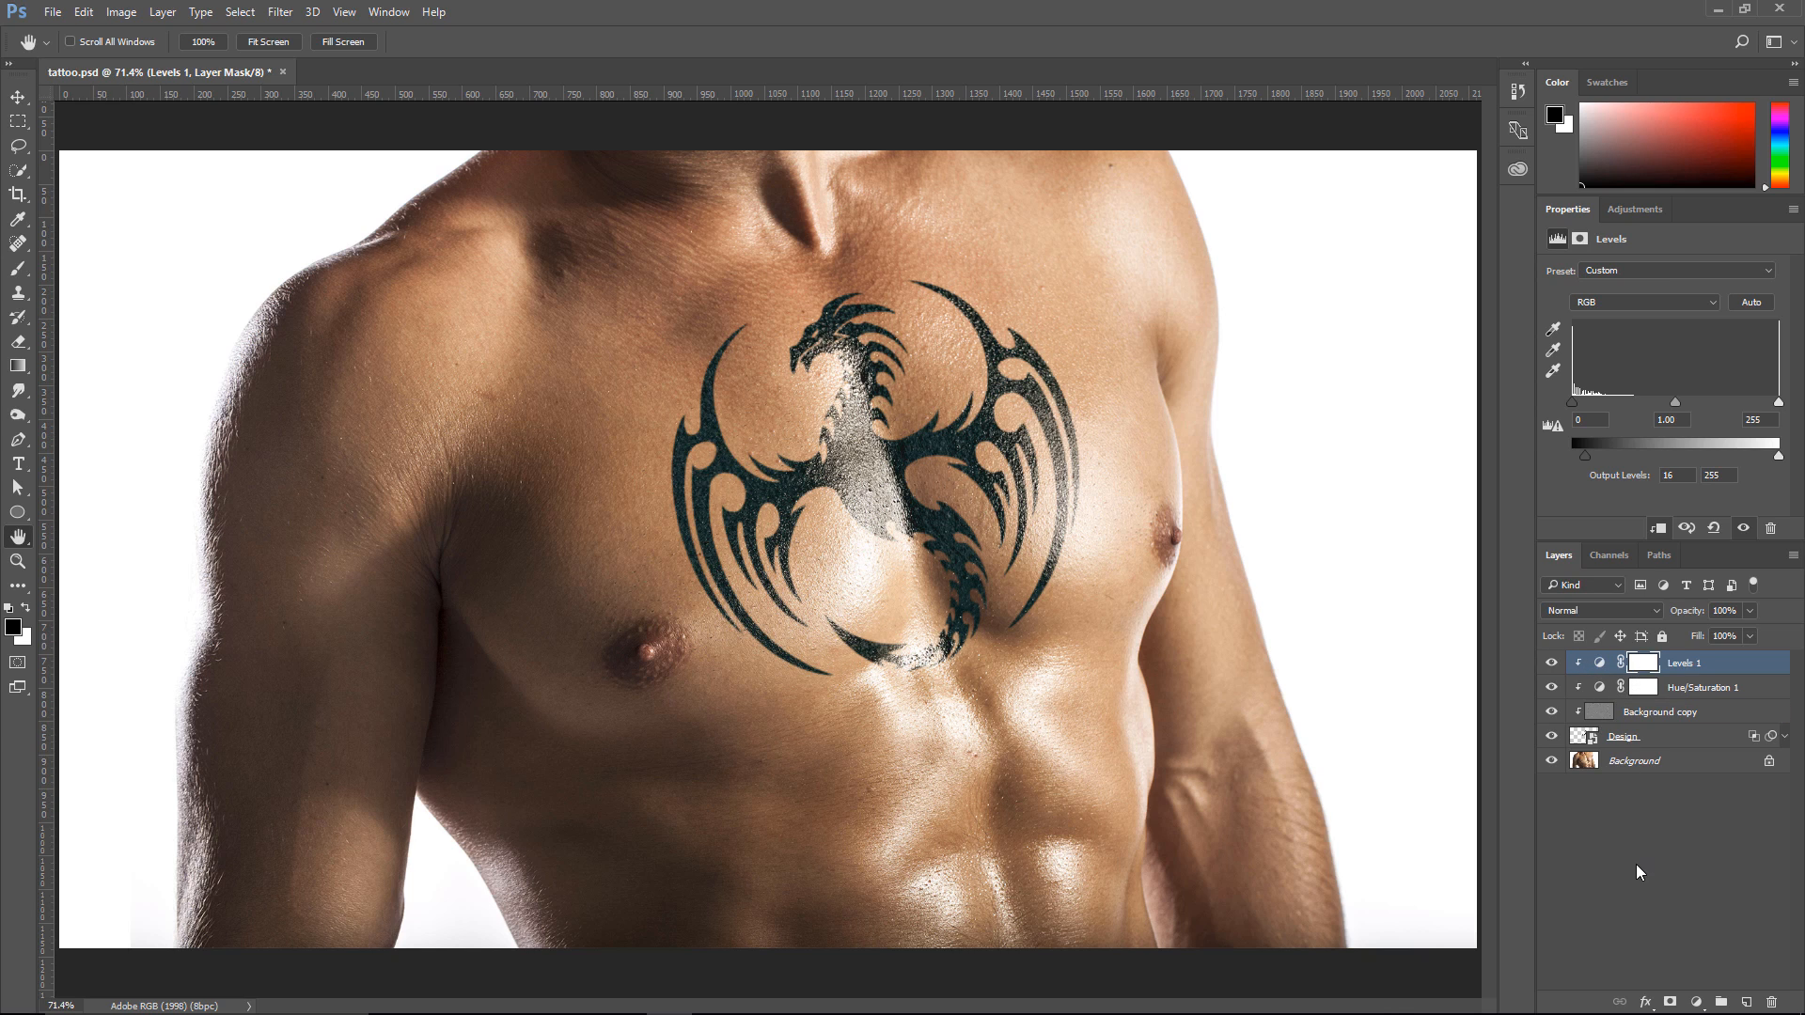
Compare the chest with and without the tattoo by toggling the visibility of the Design and clipped layers
left_click(1551, 736)
left_click(1551, 738)
left_click(1551, 738)
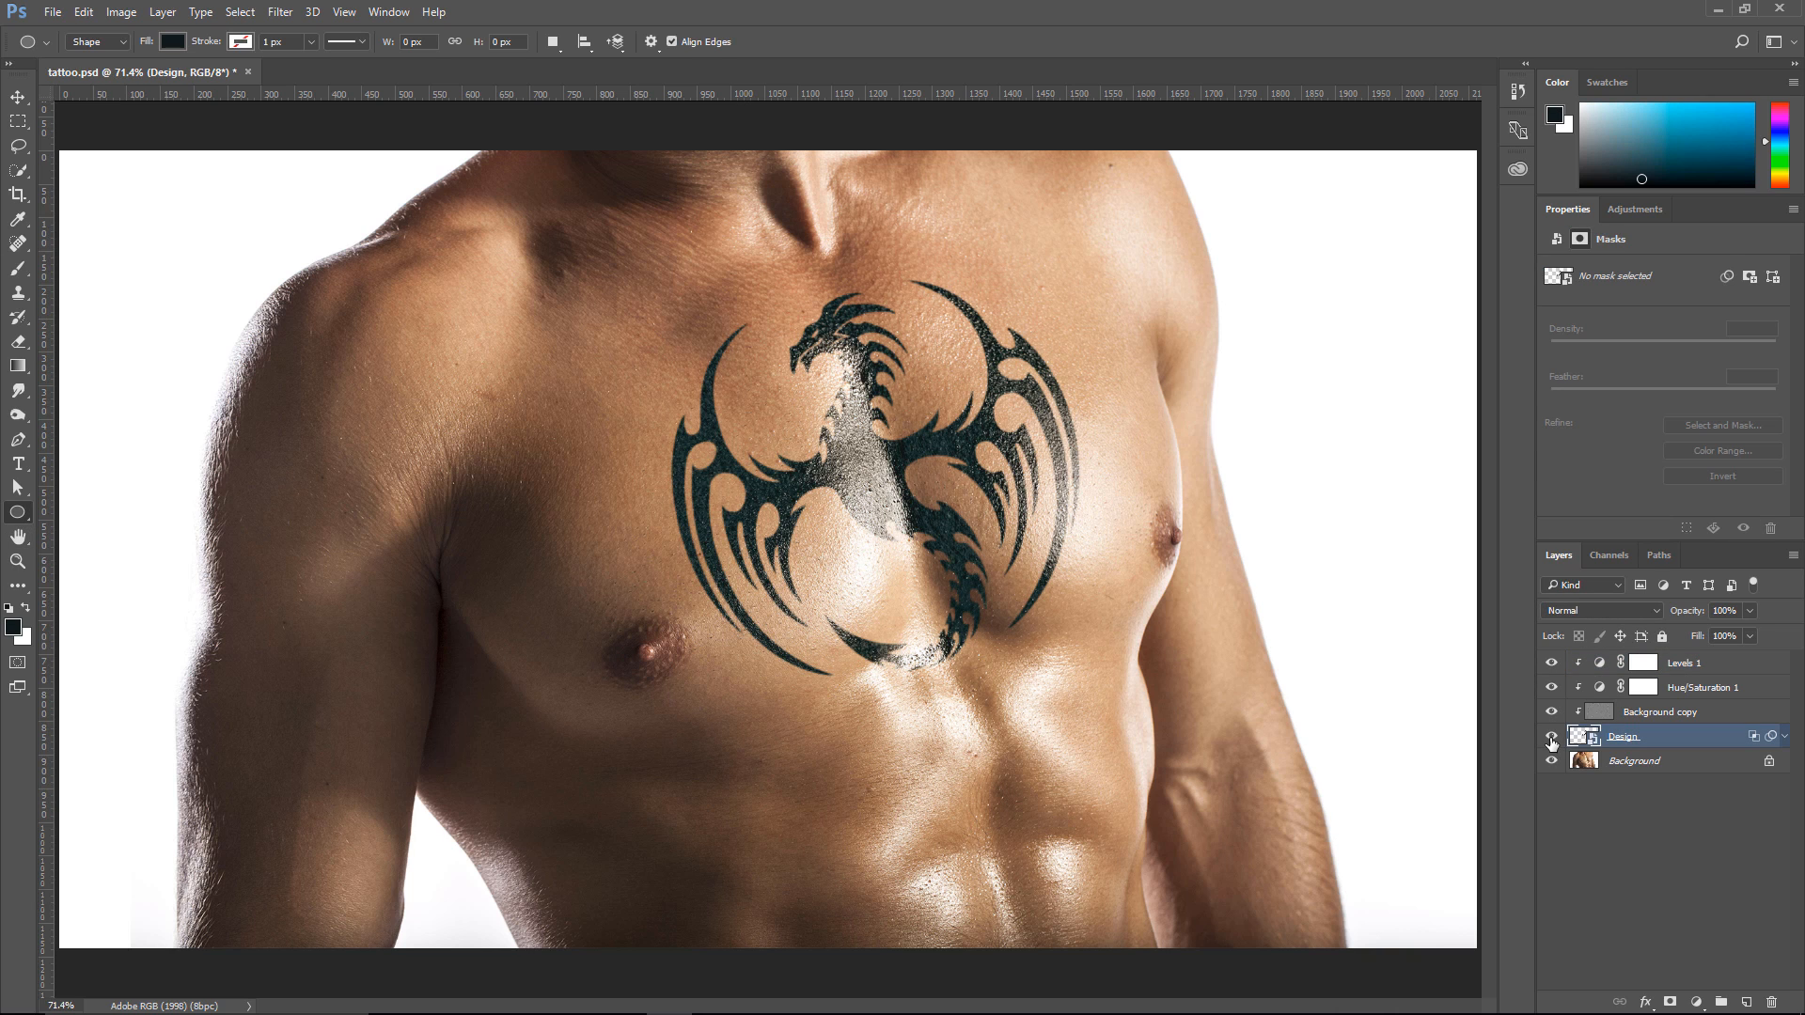
mouse_move(1551, 663)
left_mouse_down()
mouse_move(1553, 714)
mouse_move(1551, 663)
left_mouse_up()
Expand the Design layer's smart filters, compare the tattoo with Puppet Warp off and on, and collapse the list
left_click(1783, 737)
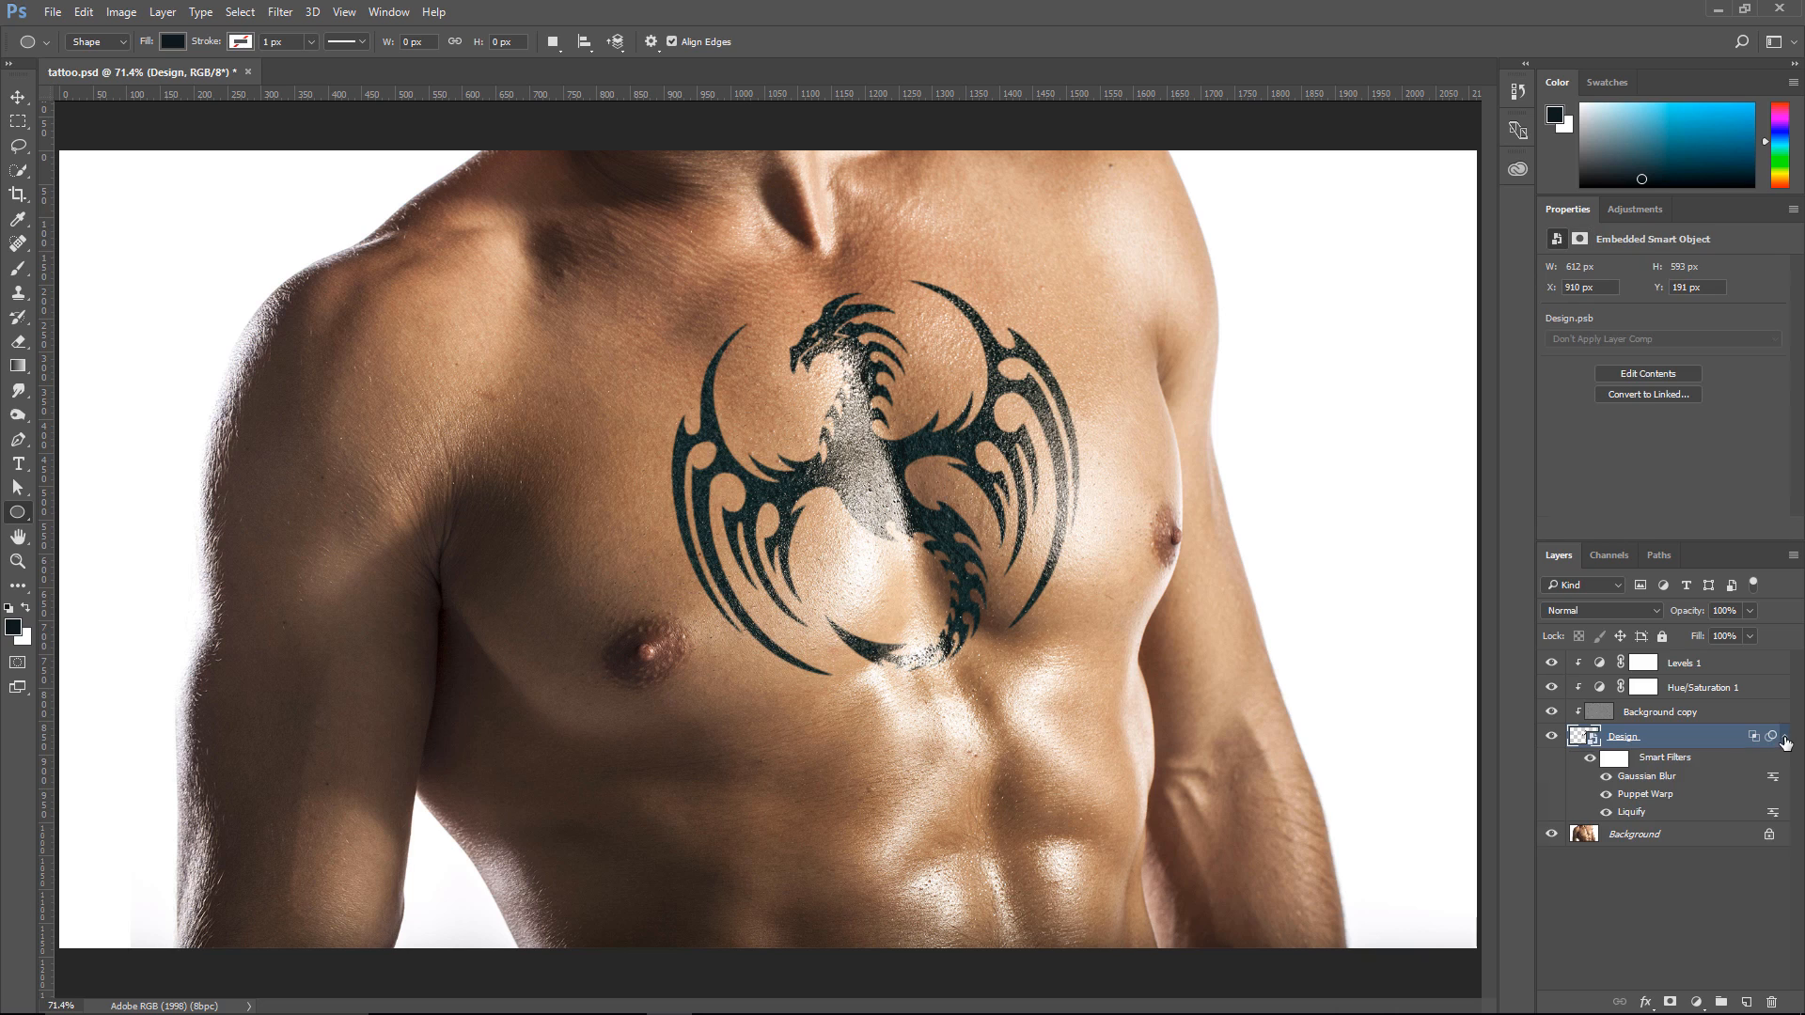
left_click(1607, 795)
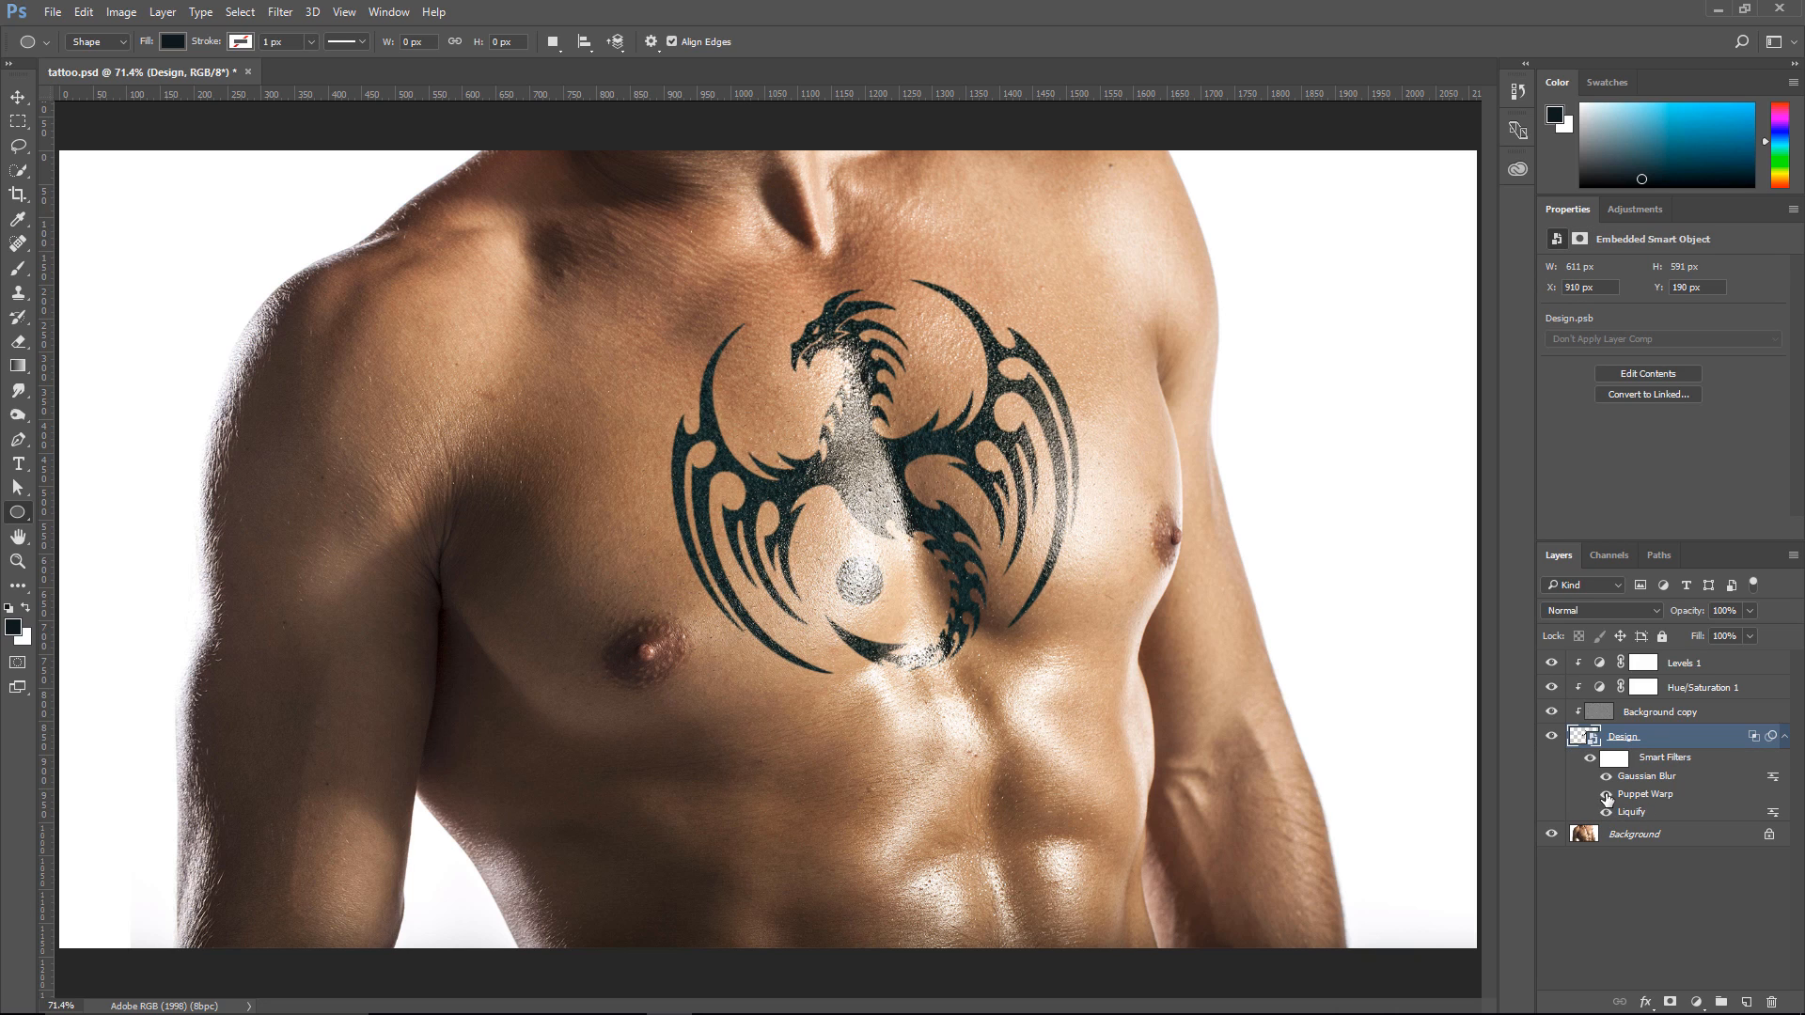
left_click(1606, 795)
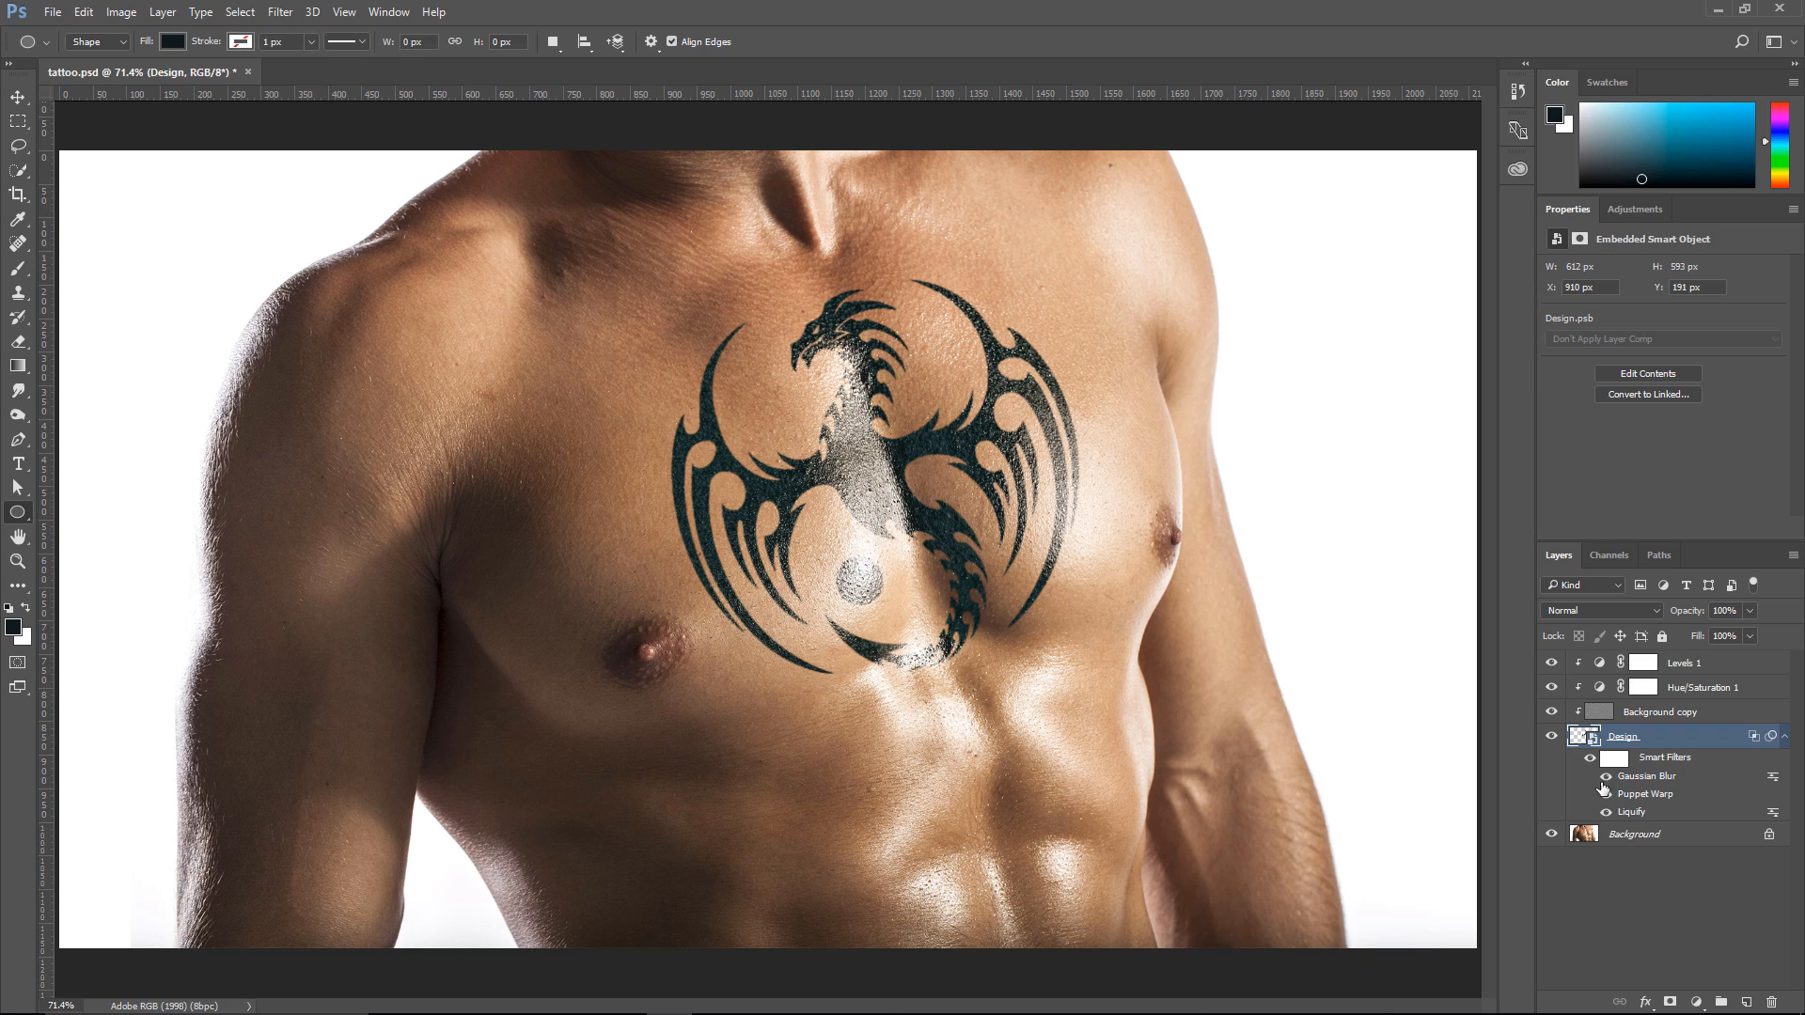
left_click(1784, 736)
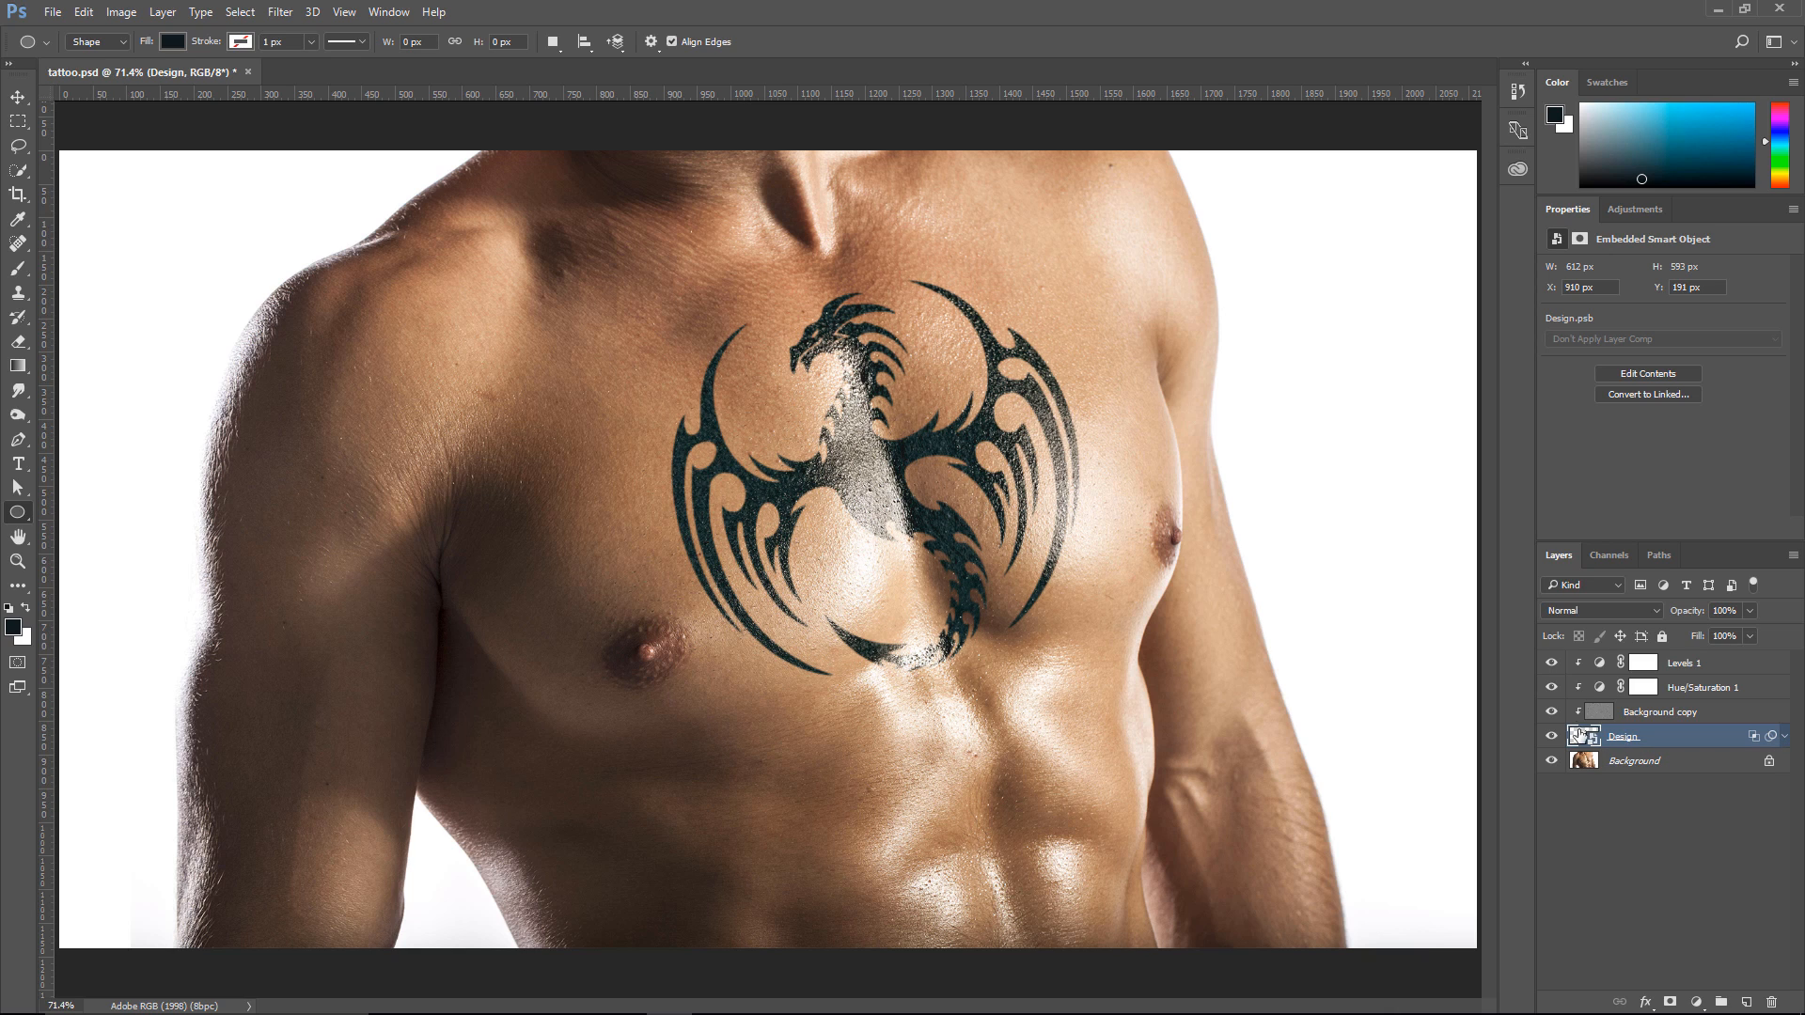
Rename the Background copy layer as skin texture
double_click(1662, 712)
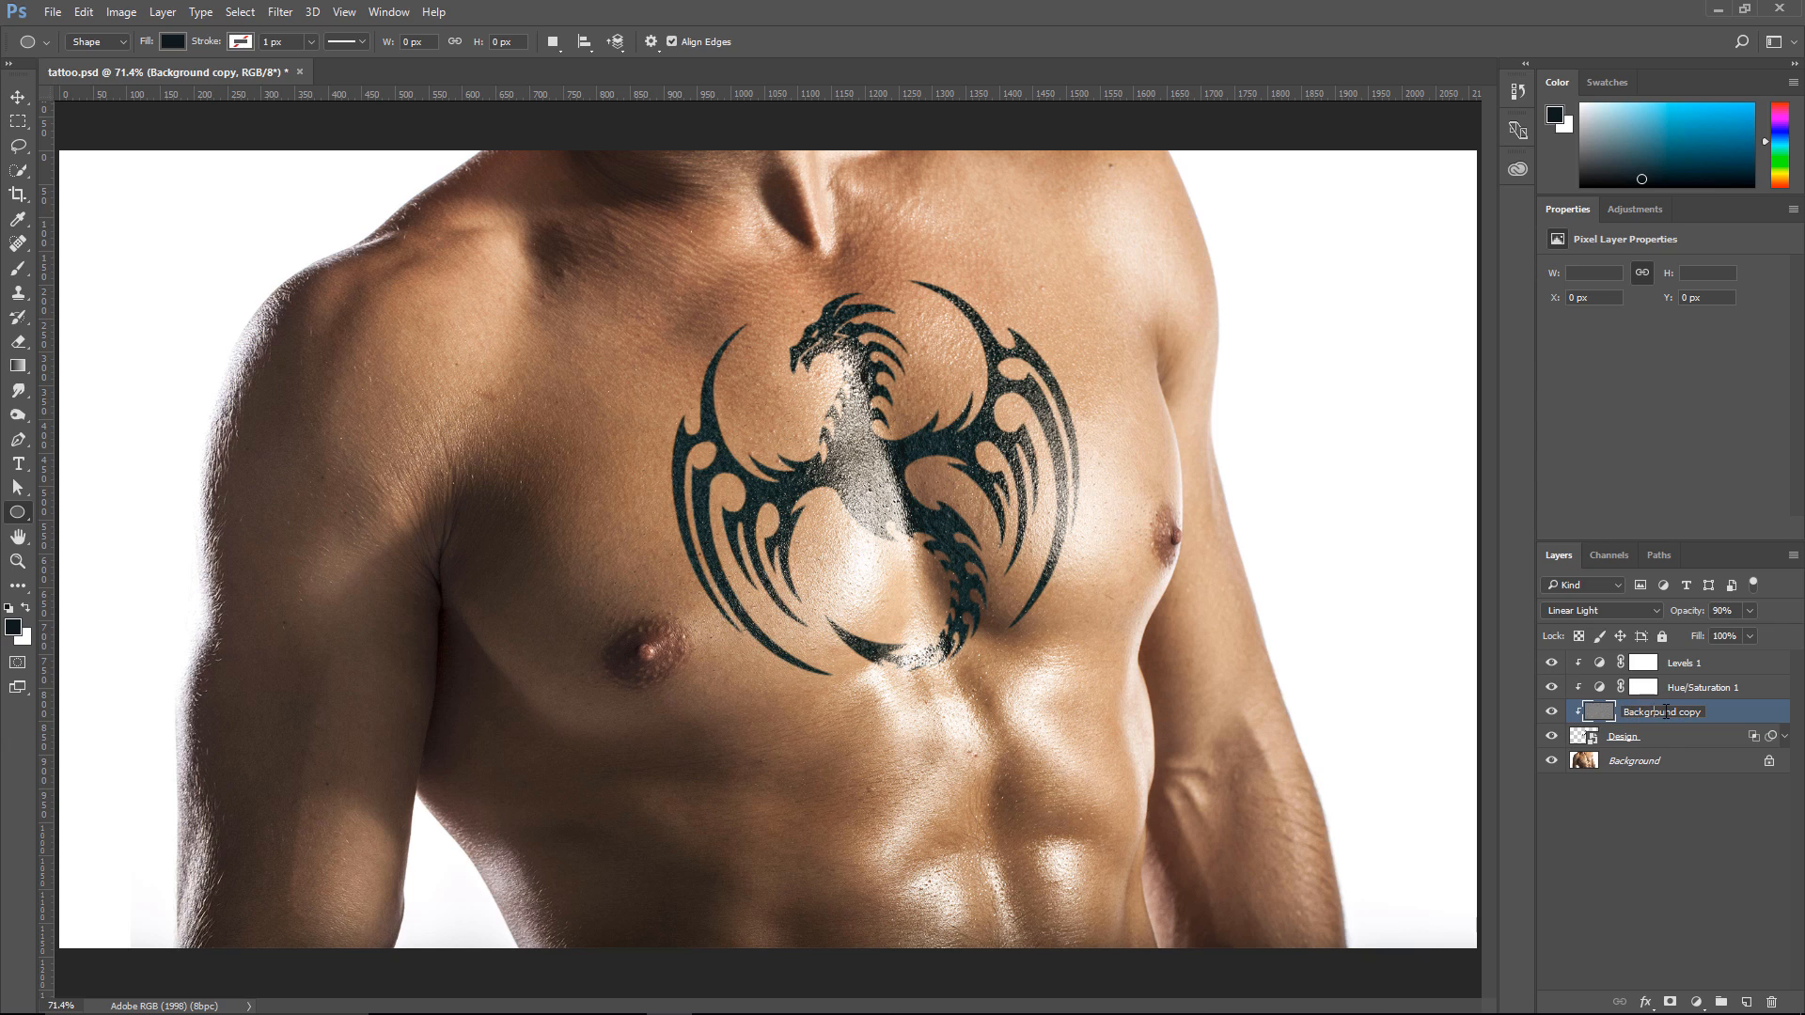
type("skin texture")
key("Return")
Move the Design layer's dragon slightly up and left on the chest, to about X 895 px and Y 156 px
left_click(1589, 741)
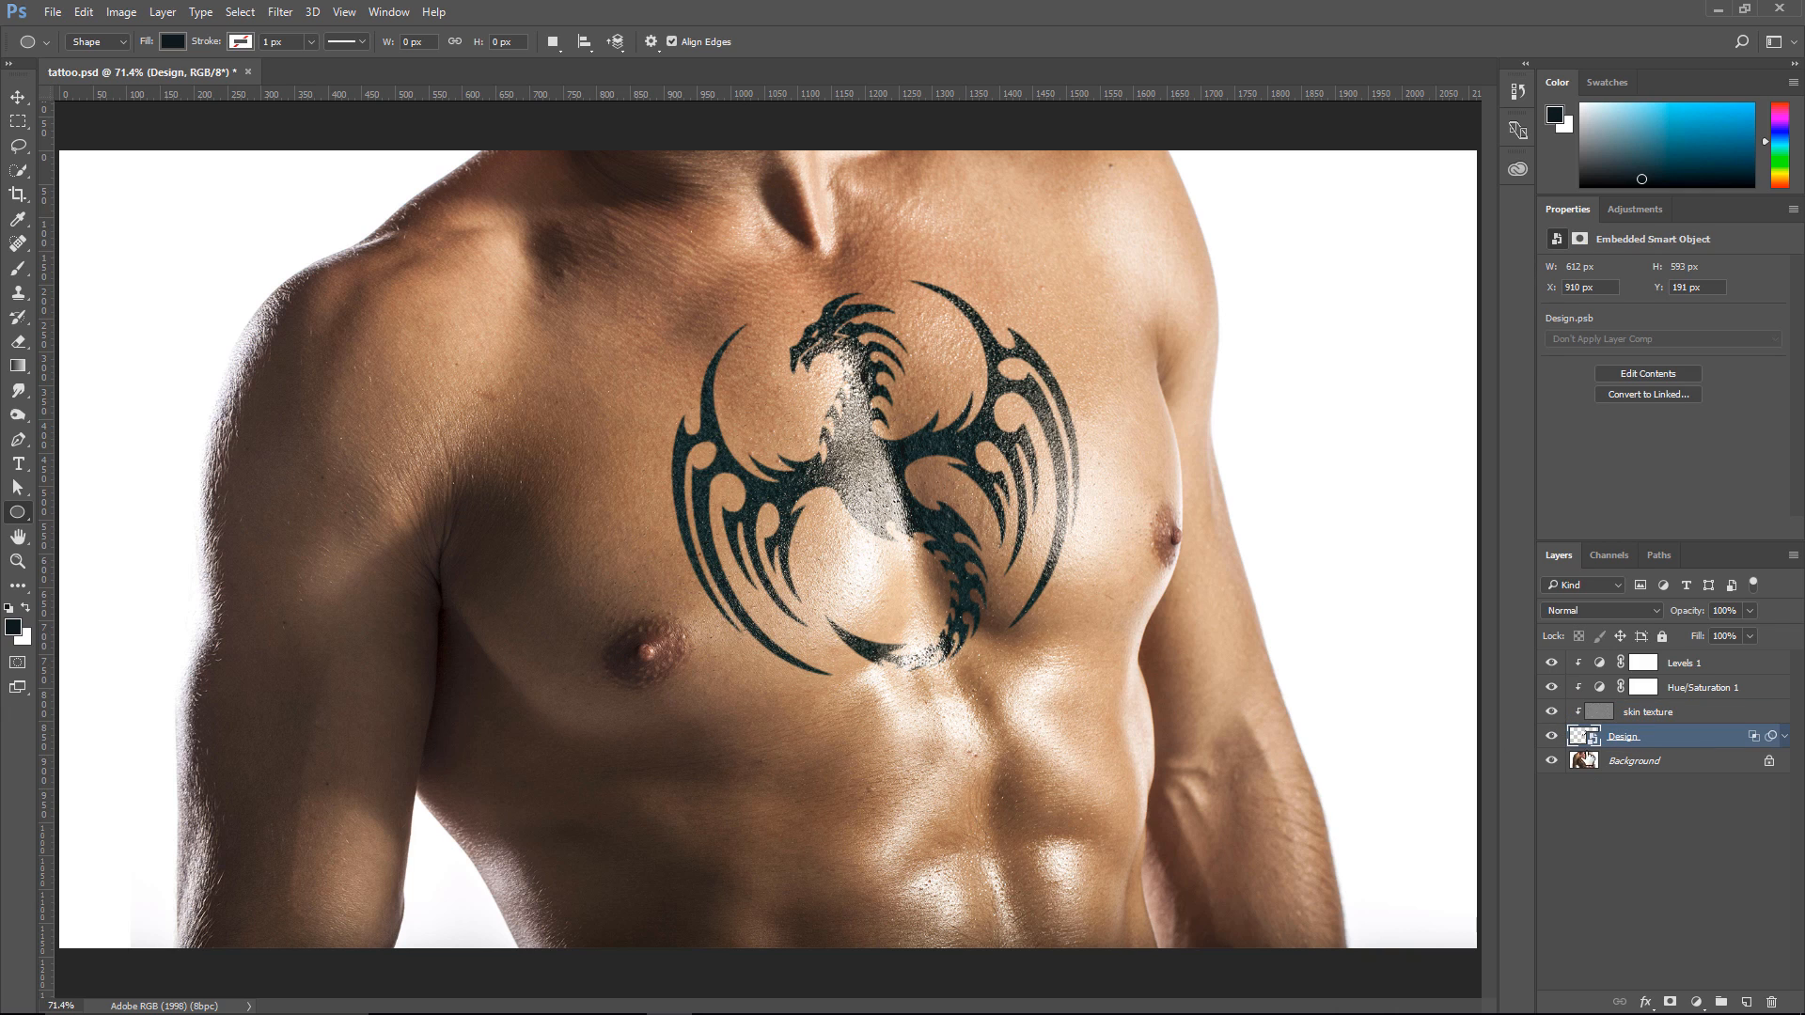
key("v")
mouse_move(944, 449)
left_mouse_down()
mouse_move(799, 395)
mouse_move(602, 385)
mouse_move(742, 376)
mouse_move(547, 391)
mouse_move(848, 369)
mouse_move(951, 429)
mouse_move(957, 453)
left_mouse_up()
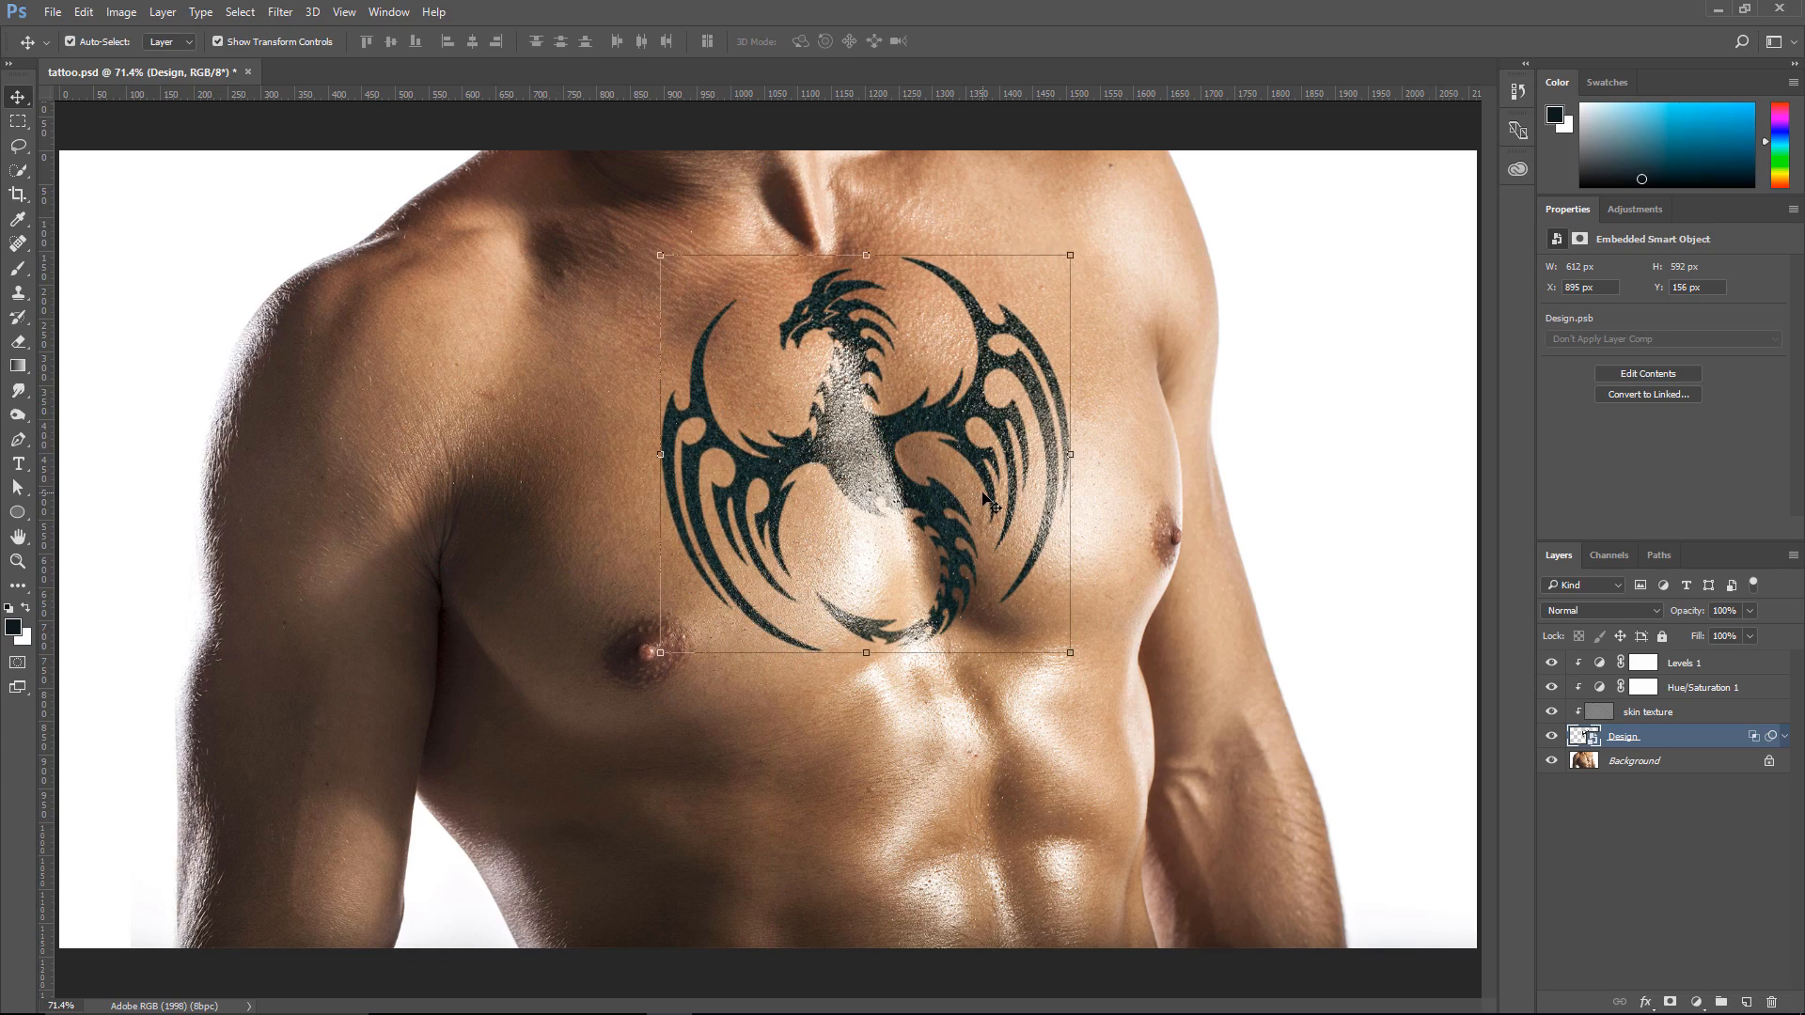